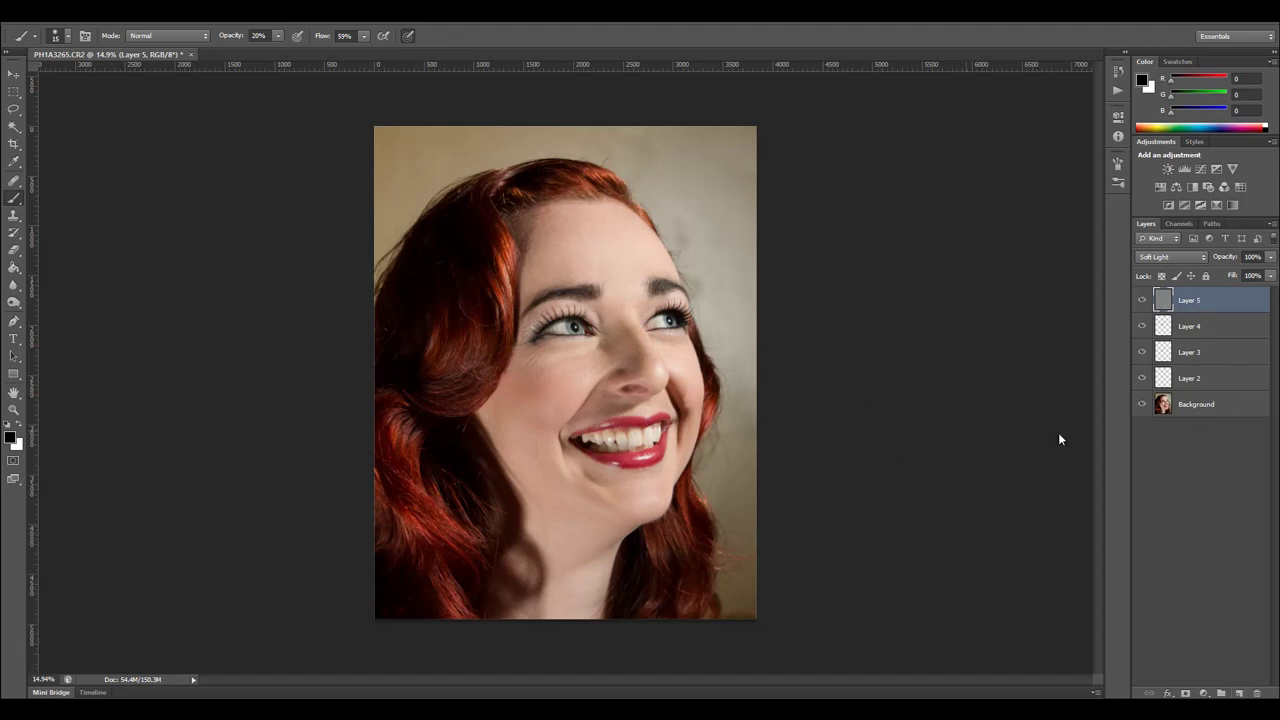
Create Layer 6, fill it with 50% Gray, and set its blend mode to Soft Light.
left_click(1238, 693)
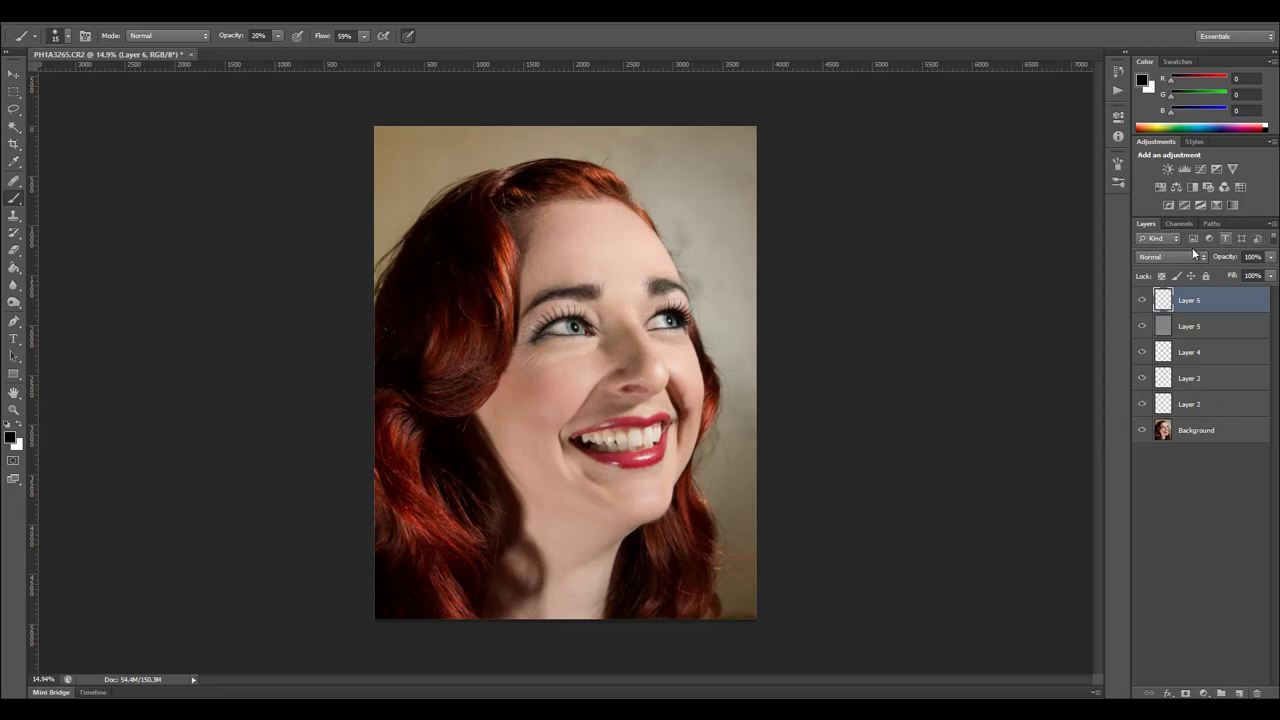
left_click(68, 20)
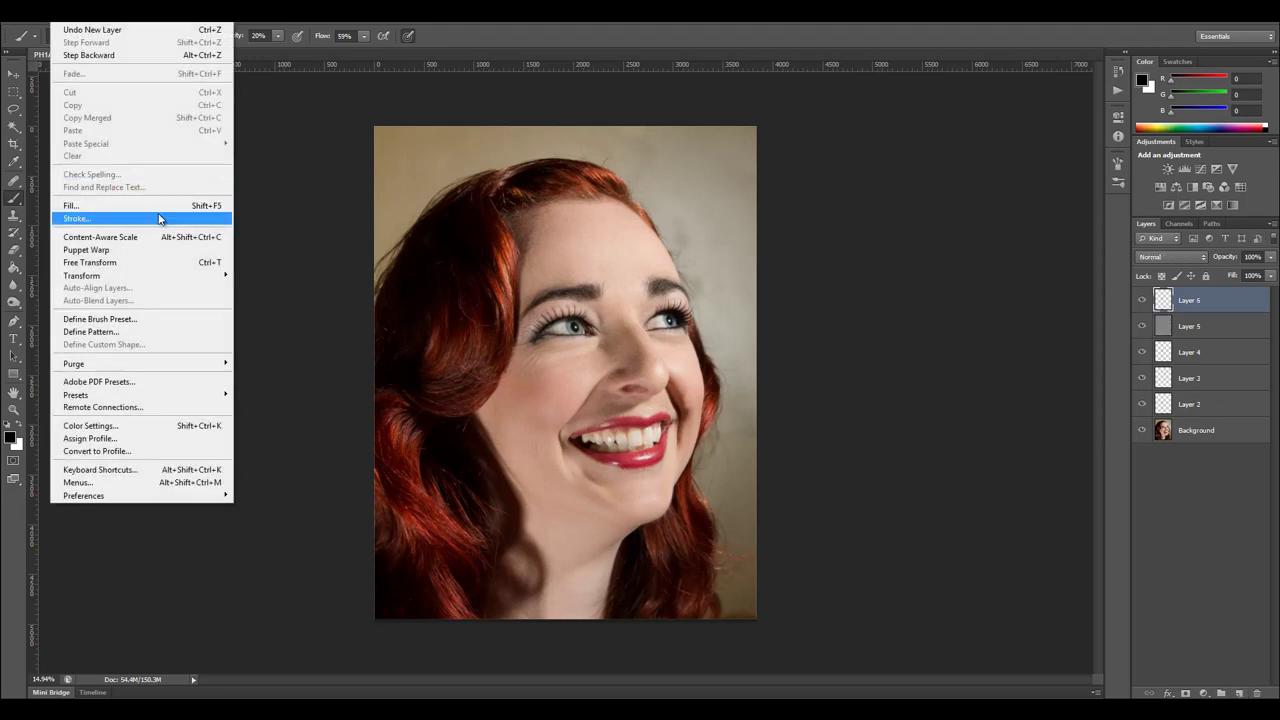
left_click(162, 205)
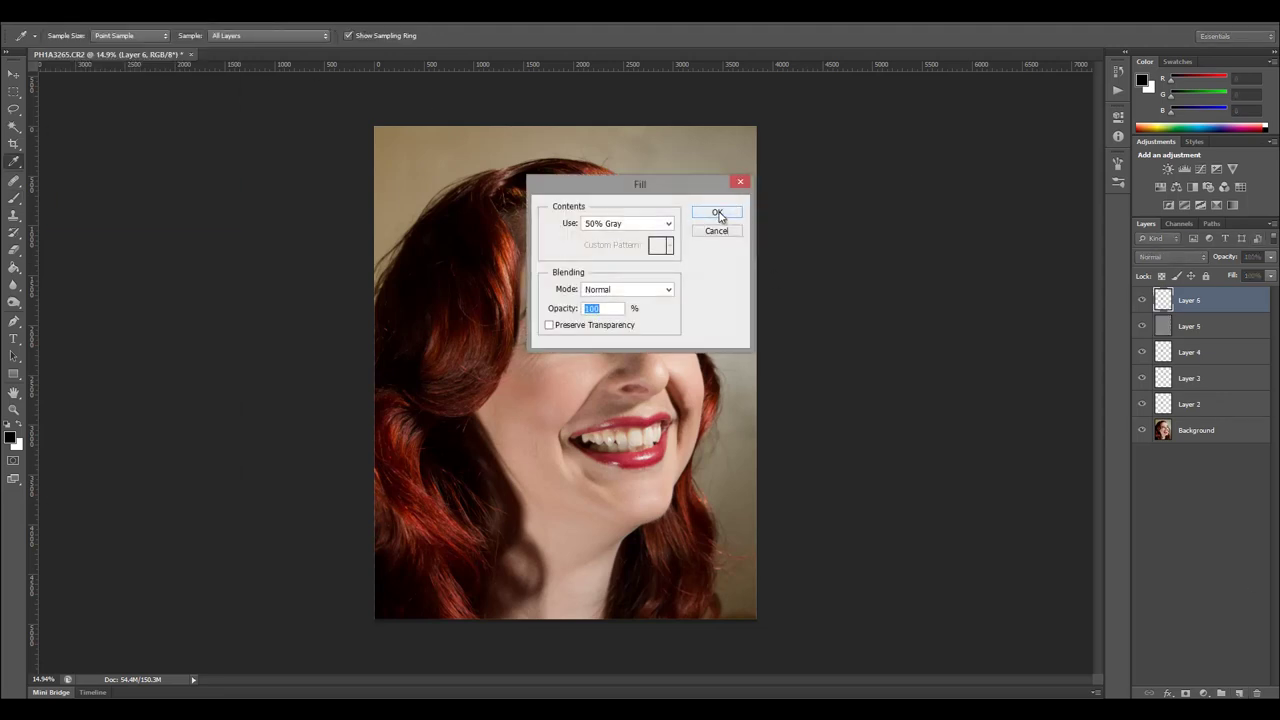
left_click(718, 215)
key("b")
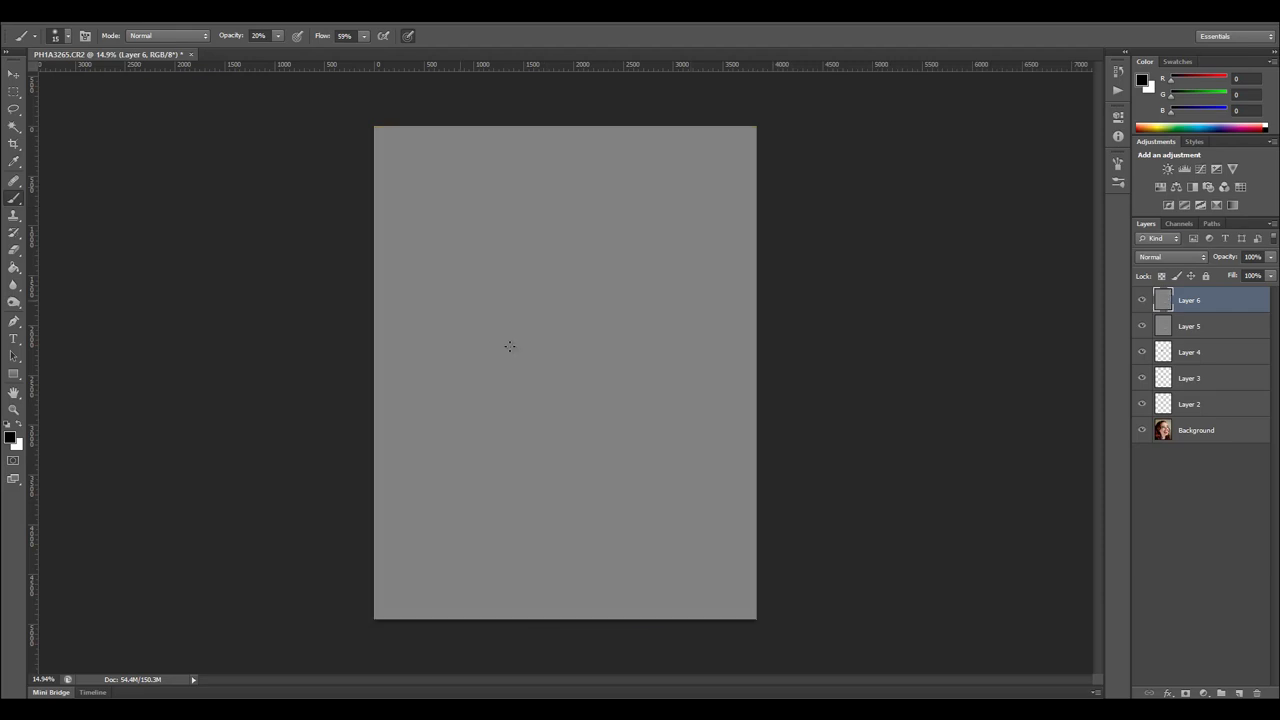
left_click(1190, 257)
left_click(1178, 443)
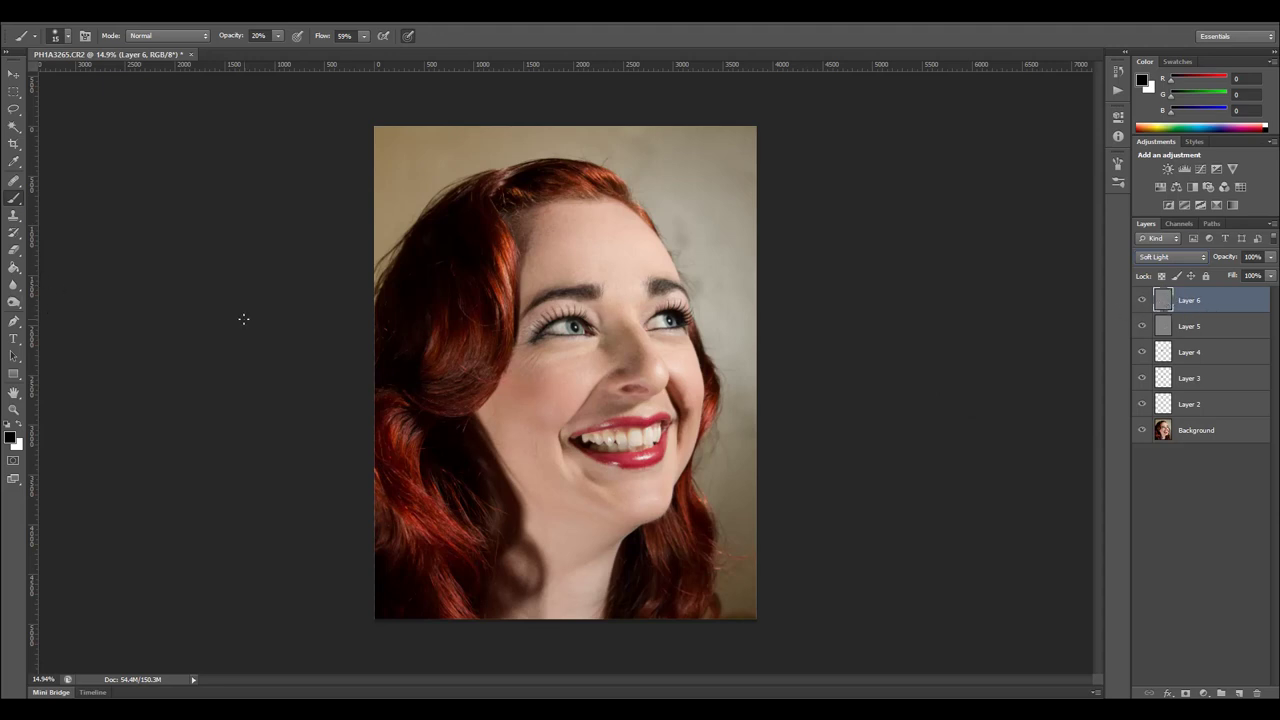
Burn the left hair strand with a 900 brush at 10% opacity, toggling Layer 6 to compare.
key("bracketright")
key("bracketright")
key("bracketright")
key("bracketright")
key("bracketright")
key("bracketright")
key("bracketright")
key("bracketright")
key("bracketleft")
key("1")
mouse_move(472, 226)
left_mouse_down()
mouse_move(521, 201)
mouse_move(490, 268)
mouse_move(545, 191)
mouse_move(505, 303)
mouse_move(542, 211)
mouse_move(517, 279)
mouse_move(539, 231)
mouse_move(464, 367)
mouse_move(507, 495)
mouse_move(496, 388)
mouse_move(520, 470)
mouse_move(487, 408)
mouse_move(538, 491)
mouse_move(496, 430)
mouse_move(574, 488)
mouse_move(479, 428)
mouse_move(534, 503)
mouse_move(496, 432)
mouse_move(537, 521)
mouse_move(503, 410)
mouse_move(566, 493)
mouse_move(513, 455)
mouse_move(531, 478)
mouse_move(491, 423)
mouse_move(532, 525)
mouse_move(505, 350)
mouse_move(499, 470)
mouse_move(473, 399)
mouse_move(533, 455)
mouse_move(461, 410)
mouse_move(564, 494)
mouse_move(501, 427)
mouse_move(517, 550)
mouse_move(506, 600)
mouse_move(517, 473)
mouse_move(522, 596)
mouse_move(504, 613)
mouse_move(493, 416)
mouse_move(529, 463)
mouse_move(485, 371)
mouse_move(542, 494)
left_mouse_up()
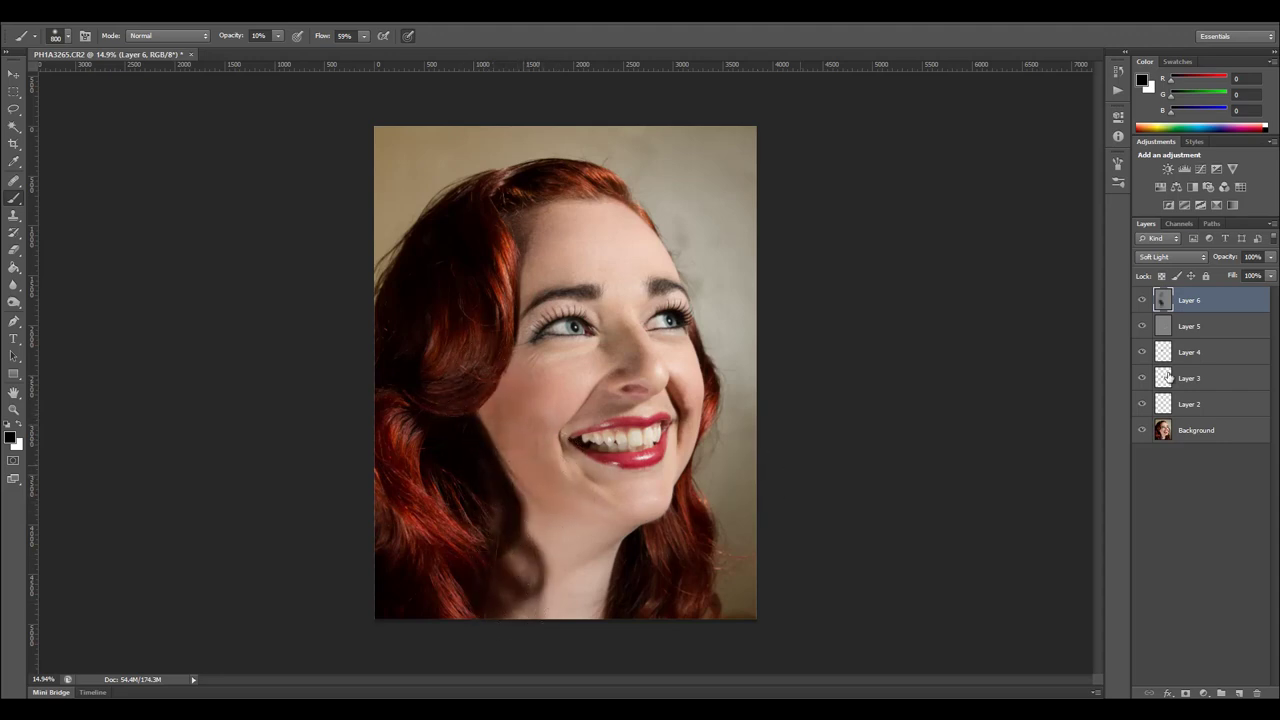
left_click(1144, 301)
left_click(1144, 301)
Deepen the jaw and neck shadow, then toggle Layer 6 to check the result.
mouse_move(646, 481)
left_mouse_down()
mouse_move(522, 522)
mouse_move(492, 622)
mouse_move(513, 551)
mouse_move(514, 586)
left_mouse_up()
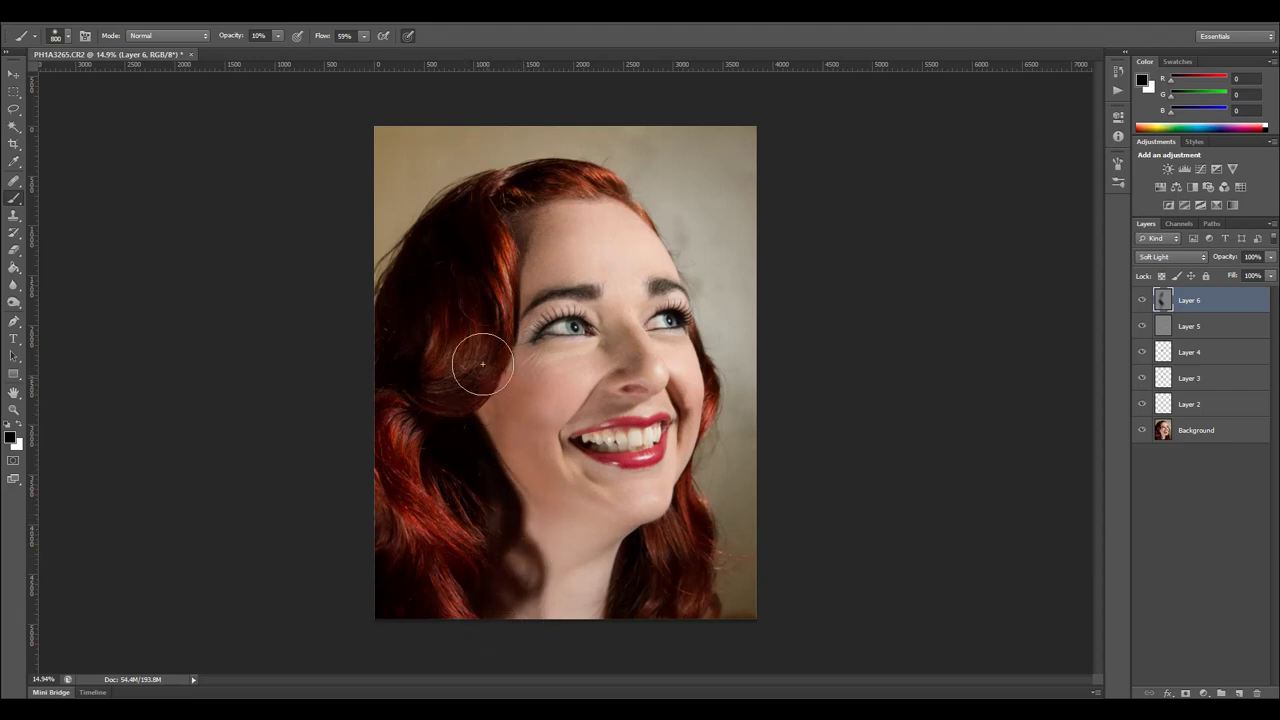
left_click(1143, 301)
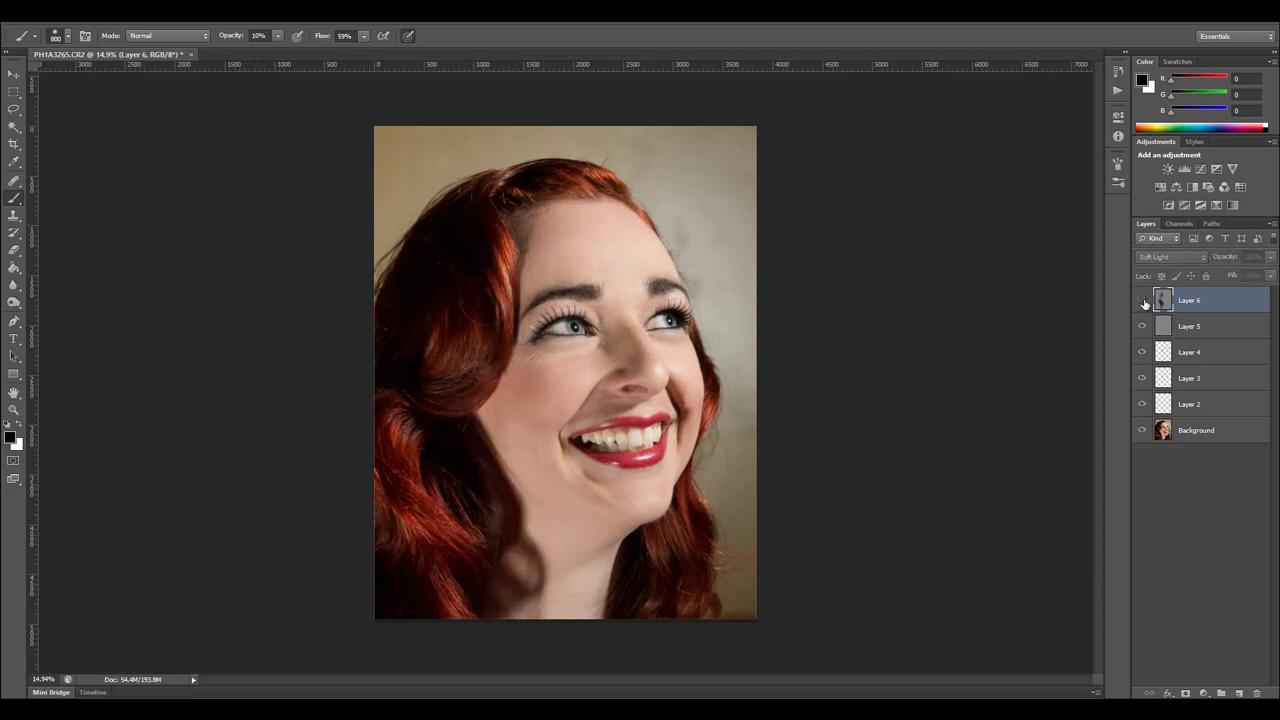
left_click(1143, 301)
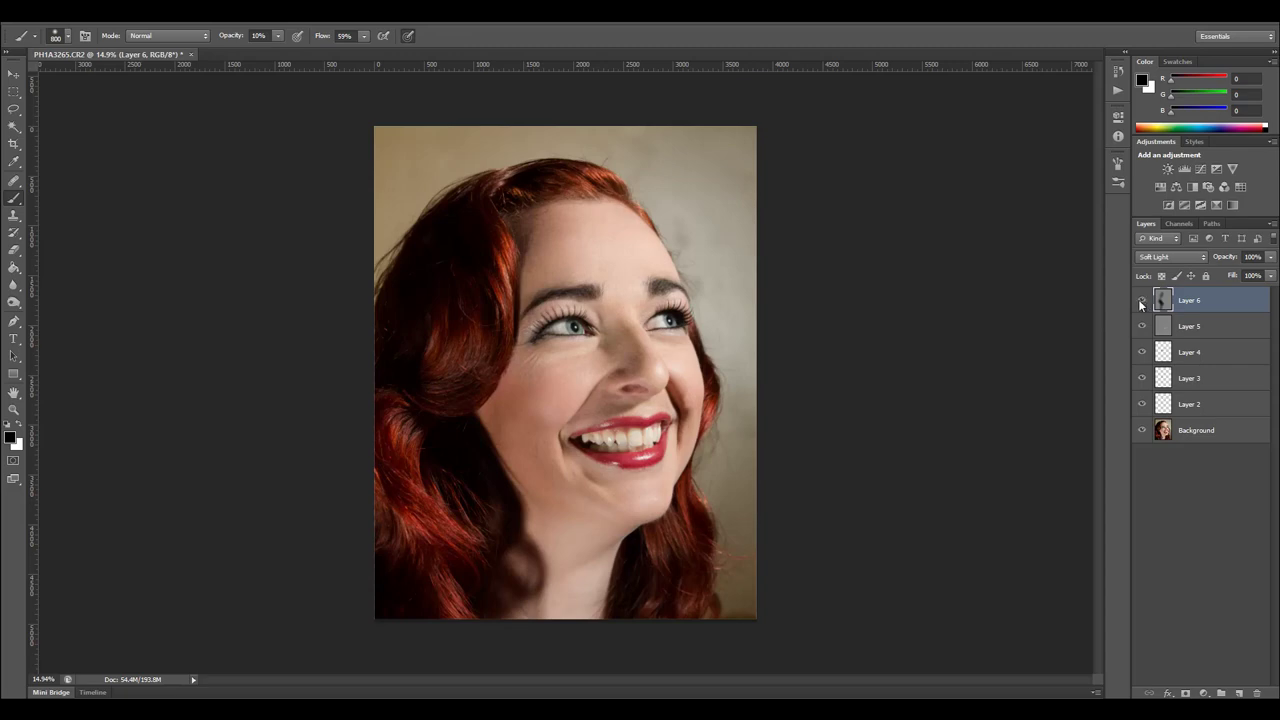
Zoom in on the face to about 91.4%.
left_click(13, 74)
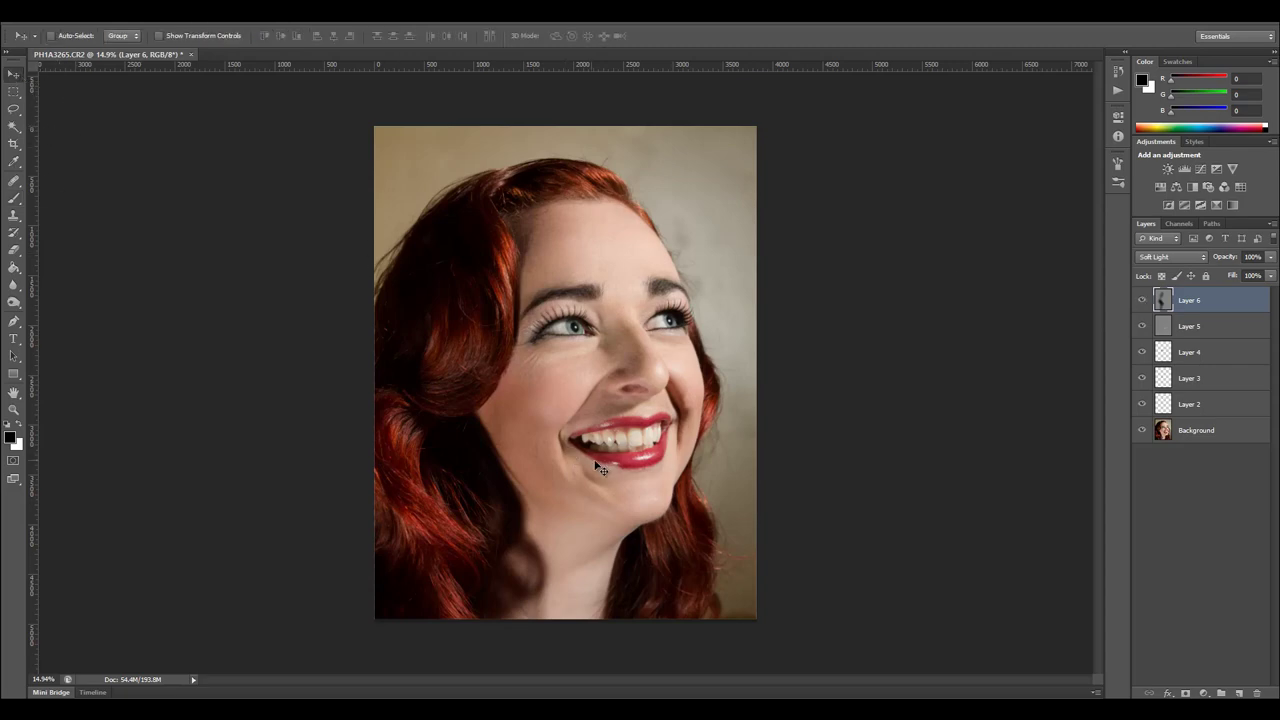
scroll(564, 450, "up", 5)
scroll(558, 545, "up", 4)
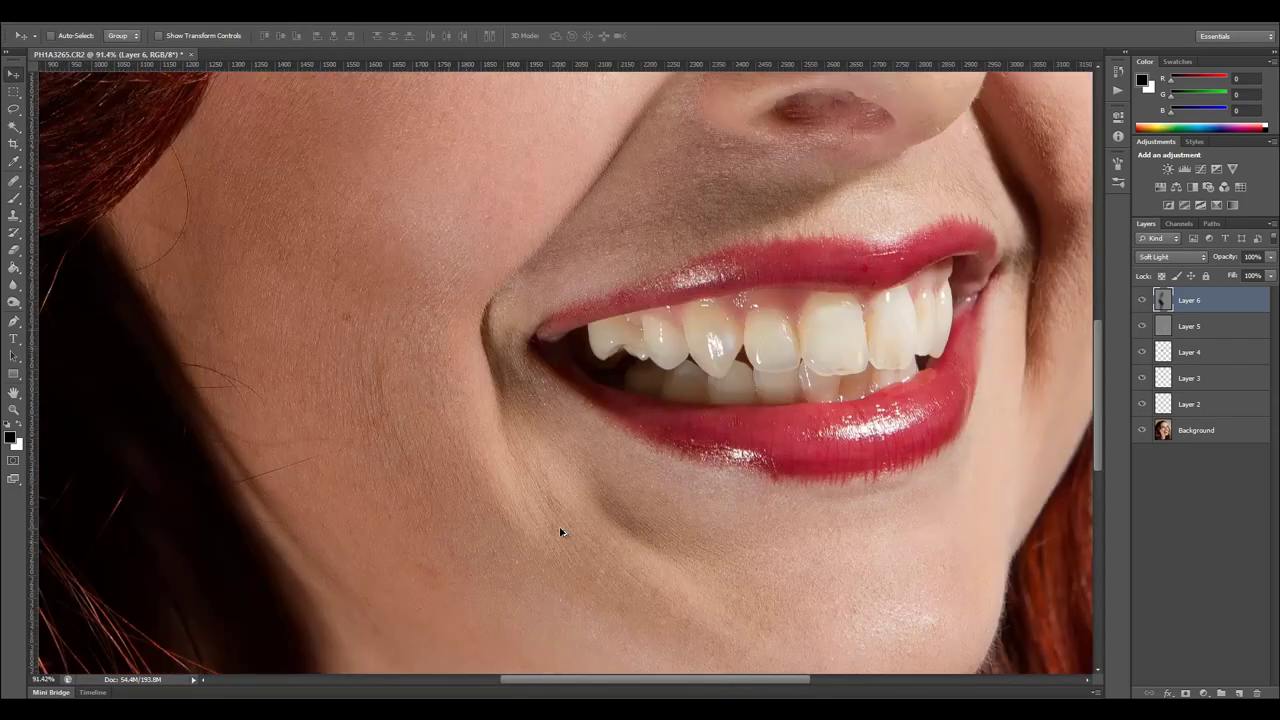
scroll(566, 531, "down", 3)
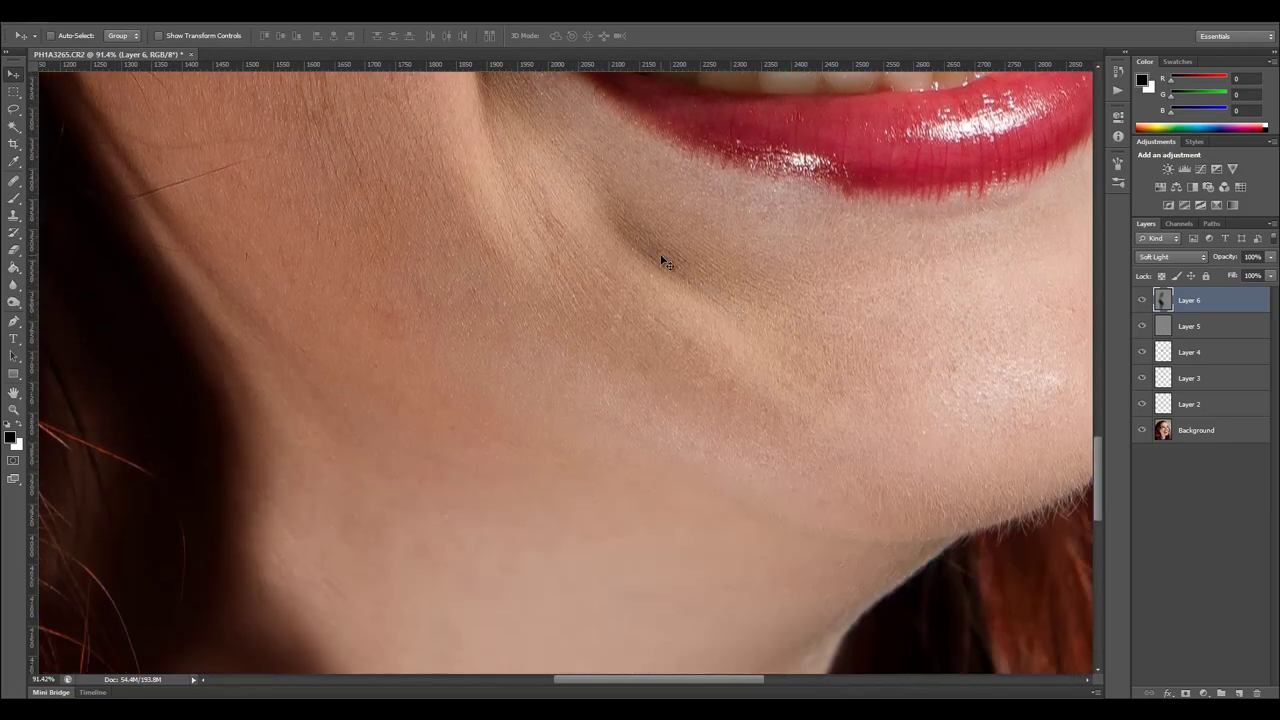
Switch to a 125 brush and frame the mouth, nose and both eyes for fine shading.
left_click(15, 196)
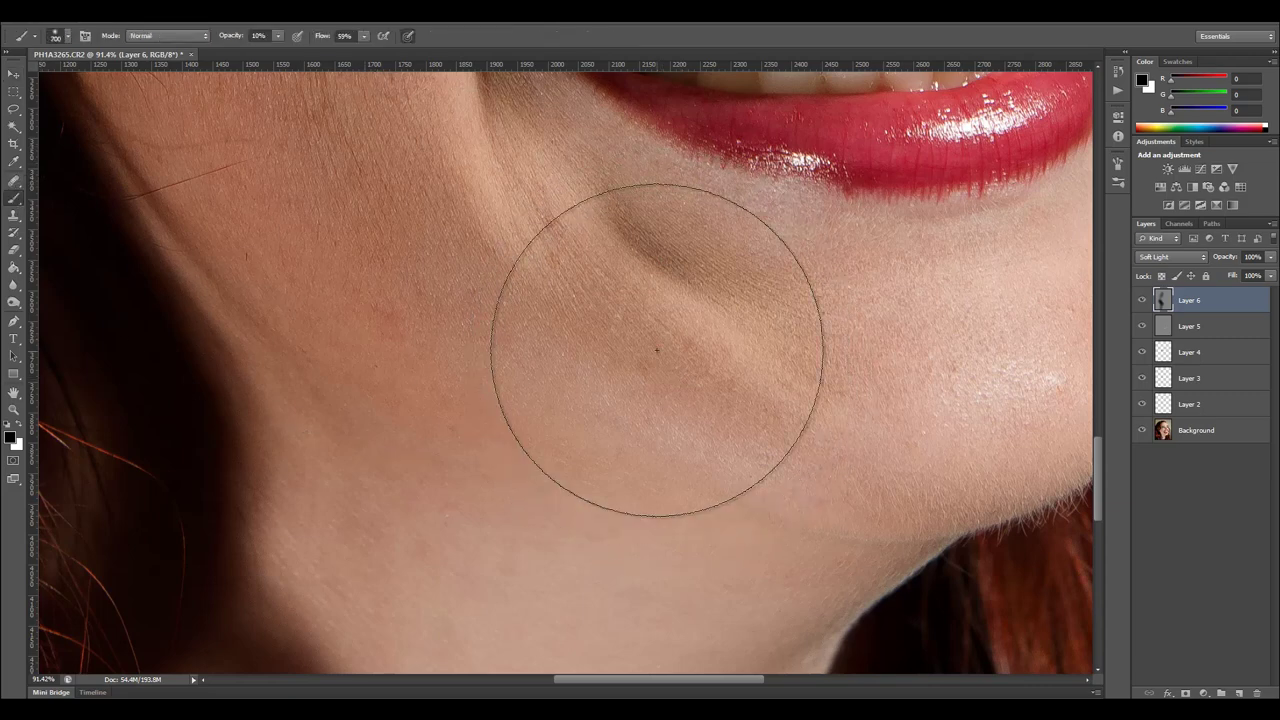
key("bracketleft")
key("bracketleft")
key("bracketleft")
key("bracketleft")
key("bracketleft")
key("bracketleft")
key("bracketleft")
key("bracketleft")
key("bracketleft")
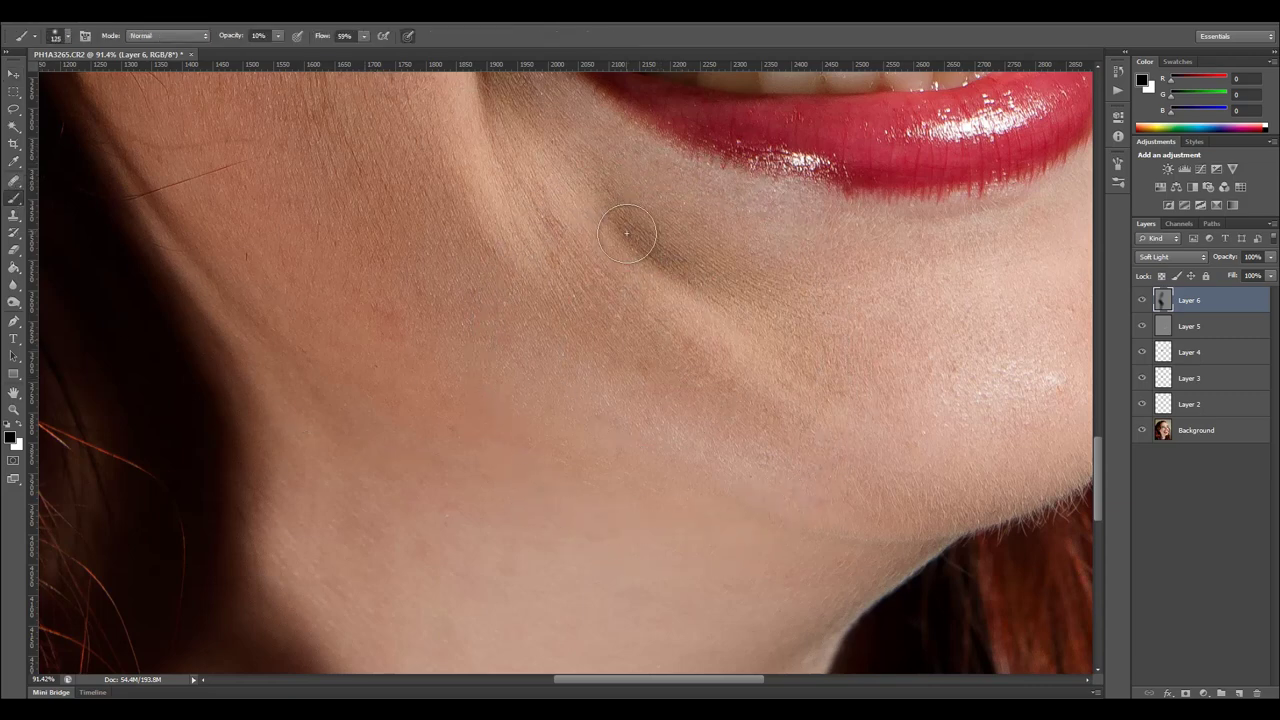
scroll(640, 270, "up", 2)
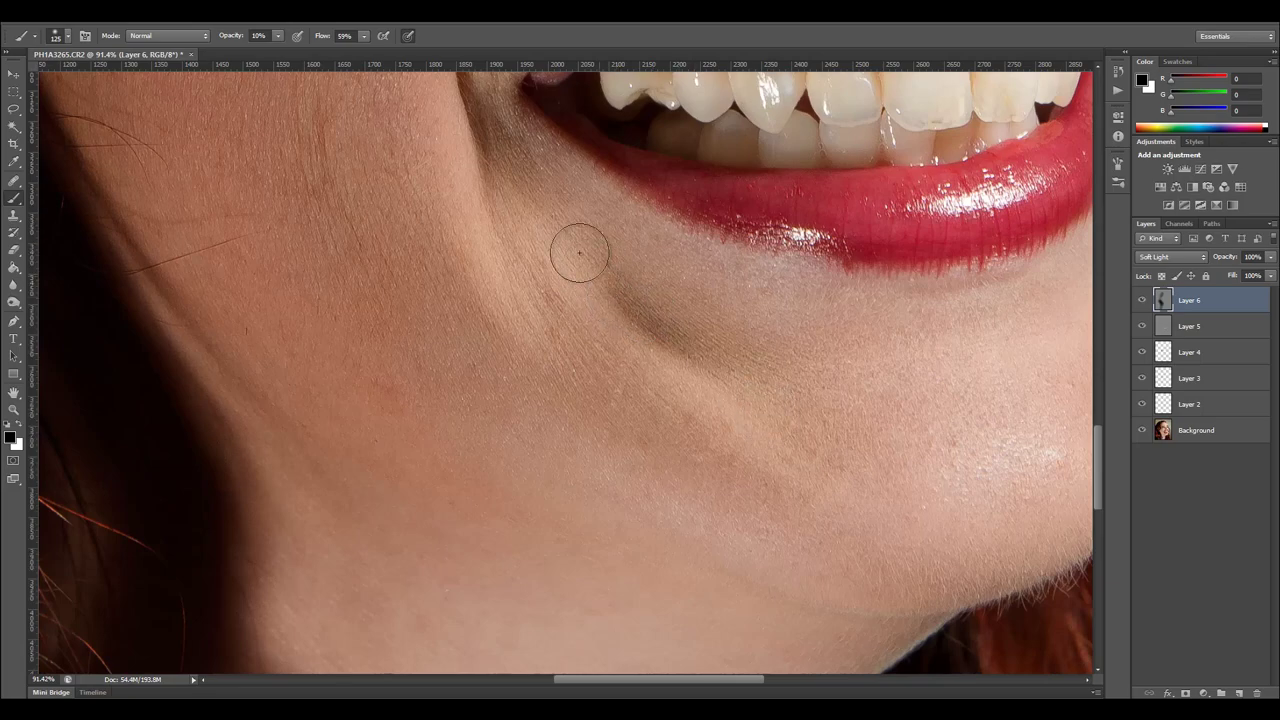
scroll(606, 371, "up", 3)
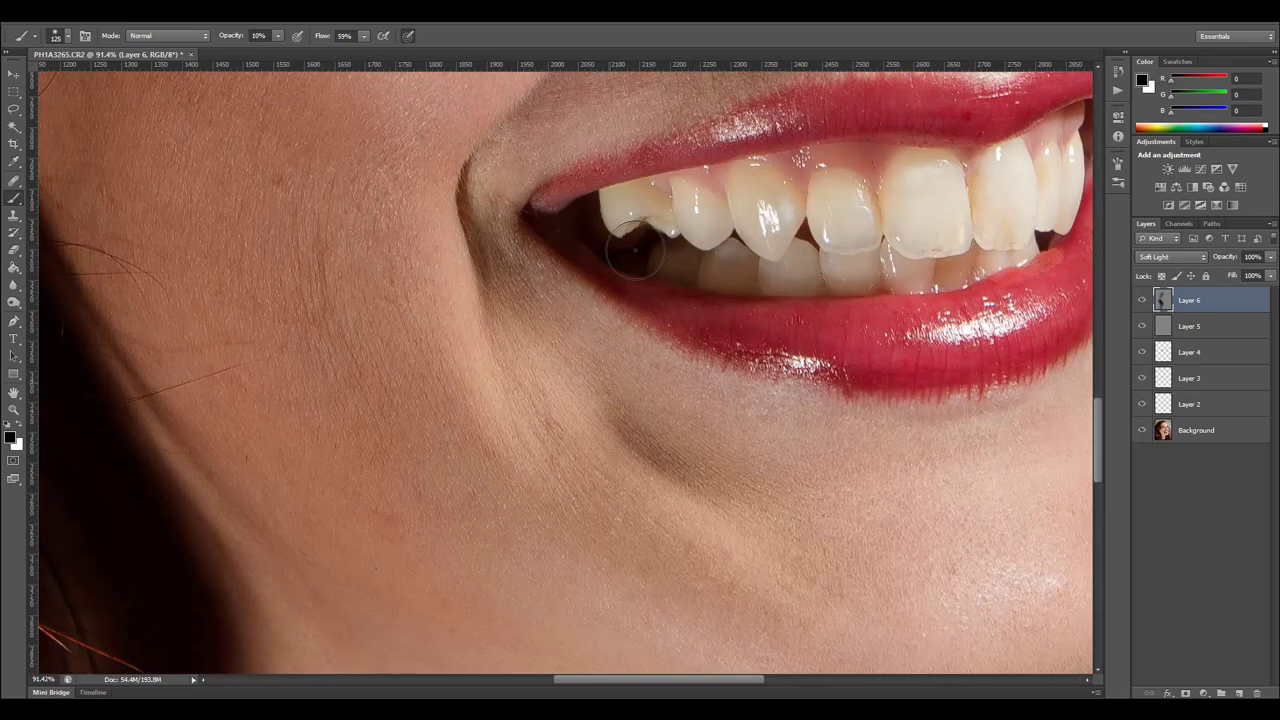
scroll(633, 245, "up", 8)
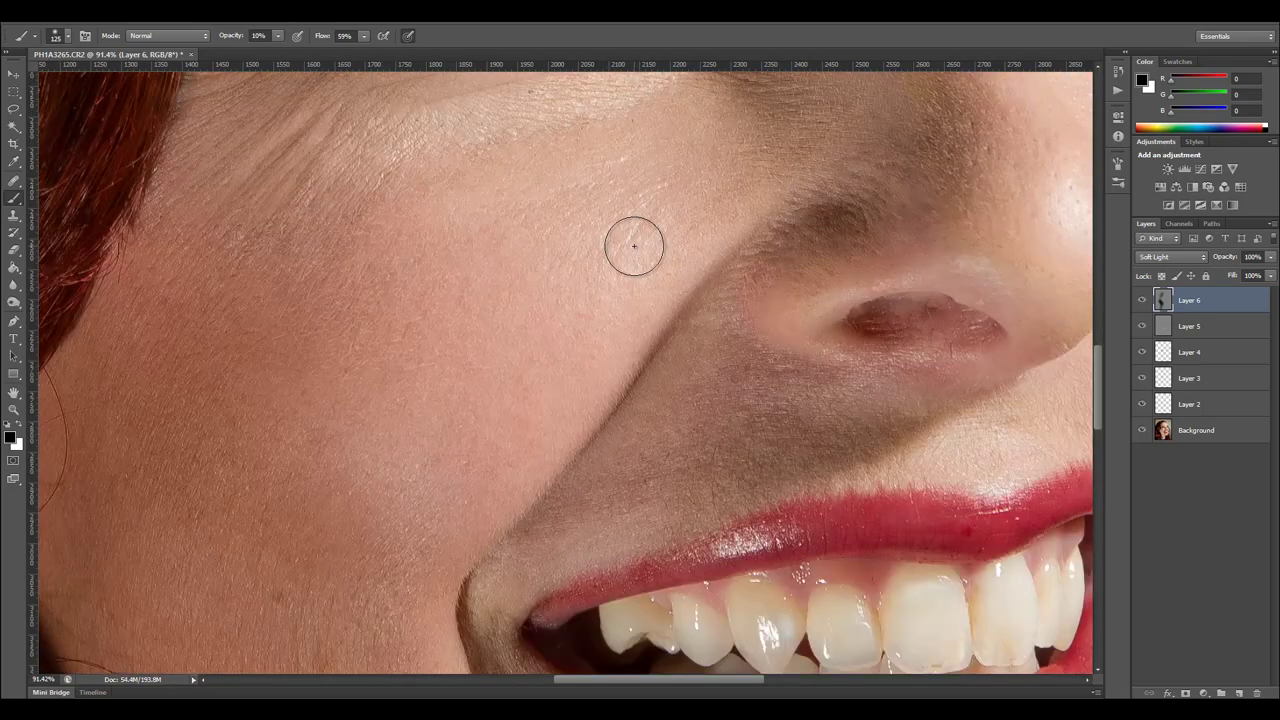
scroll(633, 245, "up", 2)
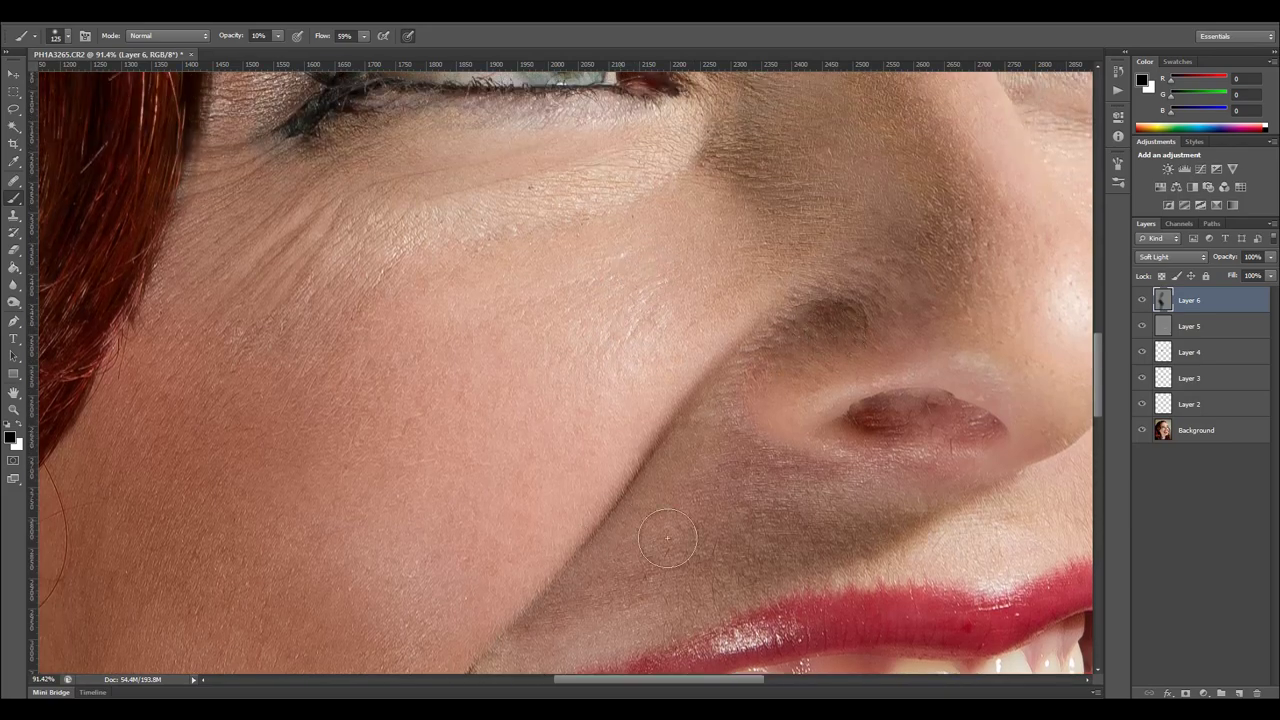
scroll(830, 300, "up", 2)
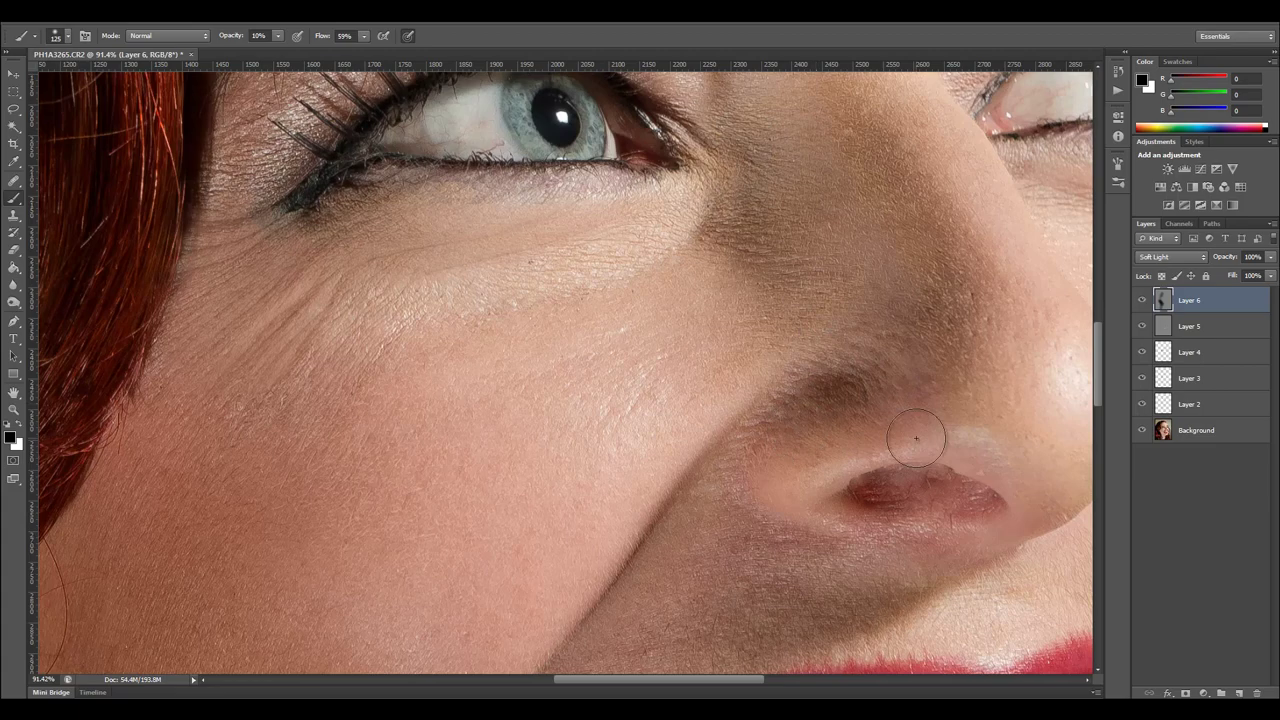
mouse_move(908, 383)
left_mouse_down()
mouse_move(695, 425)
mouse_move(537, 309)
mouse_move(530, 350)
left_mouse_up()
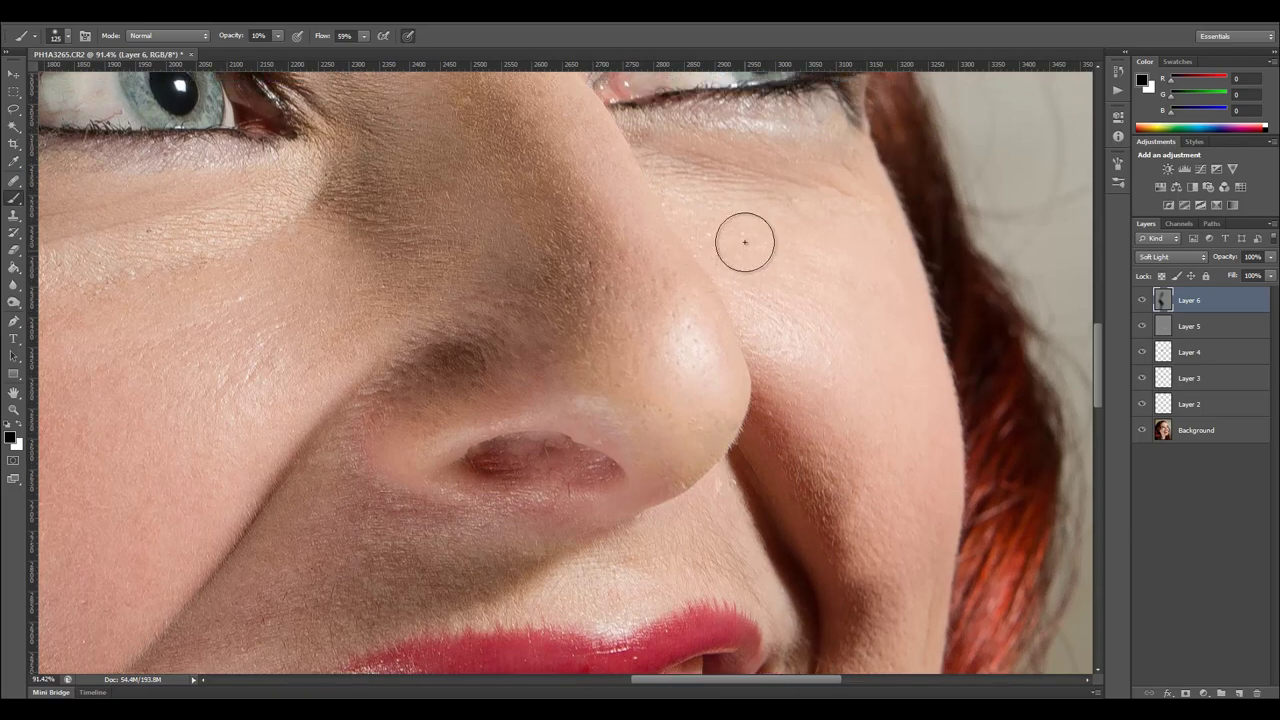
scroll(745, 242, "up", 3)
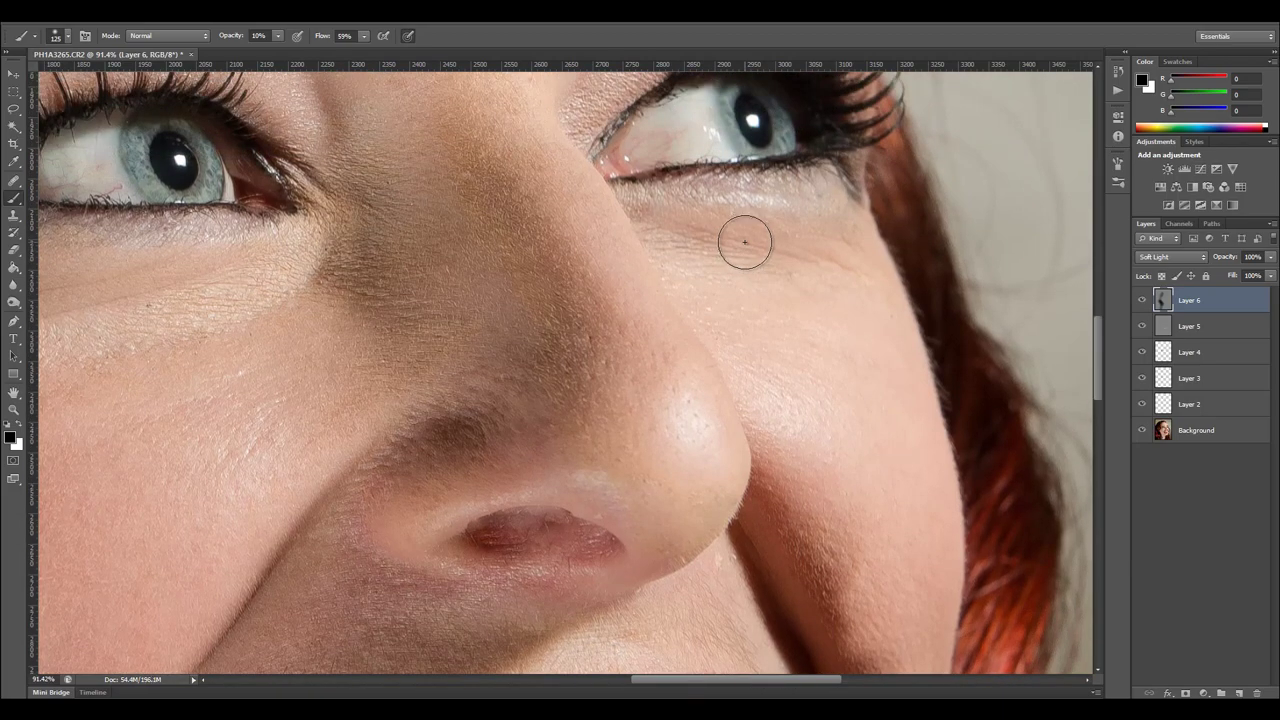
scroll(745, 242, "down", 4, "alt")
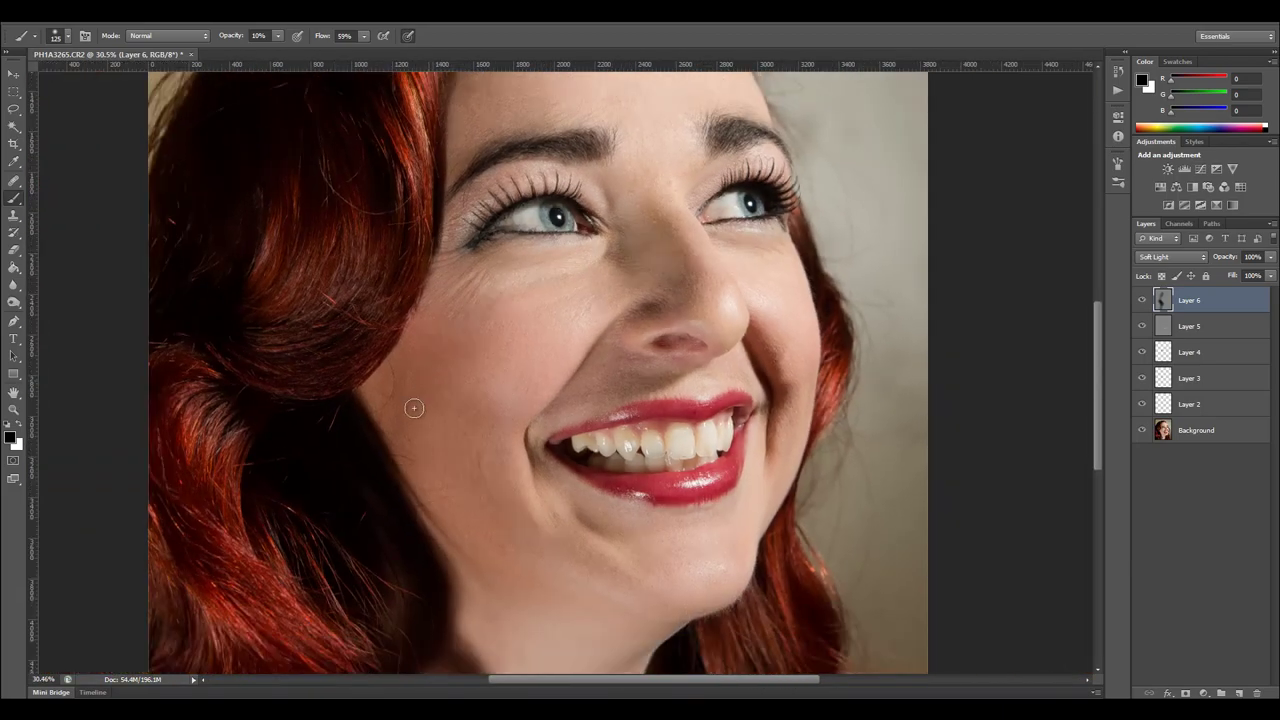
Switch to white with a 300 brush and dodge the forehead above the brows.
key("x")
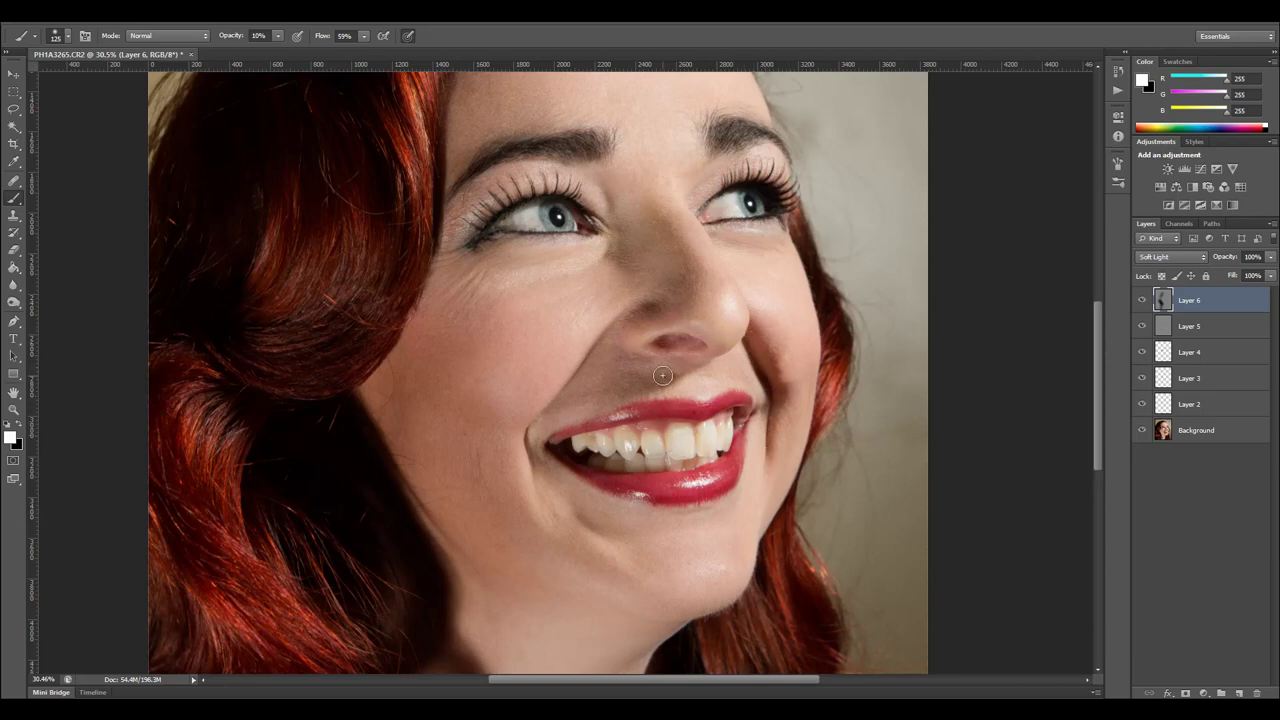
key("bracketright")
key("bracketright")
key("bracketright")
key("bracketright")
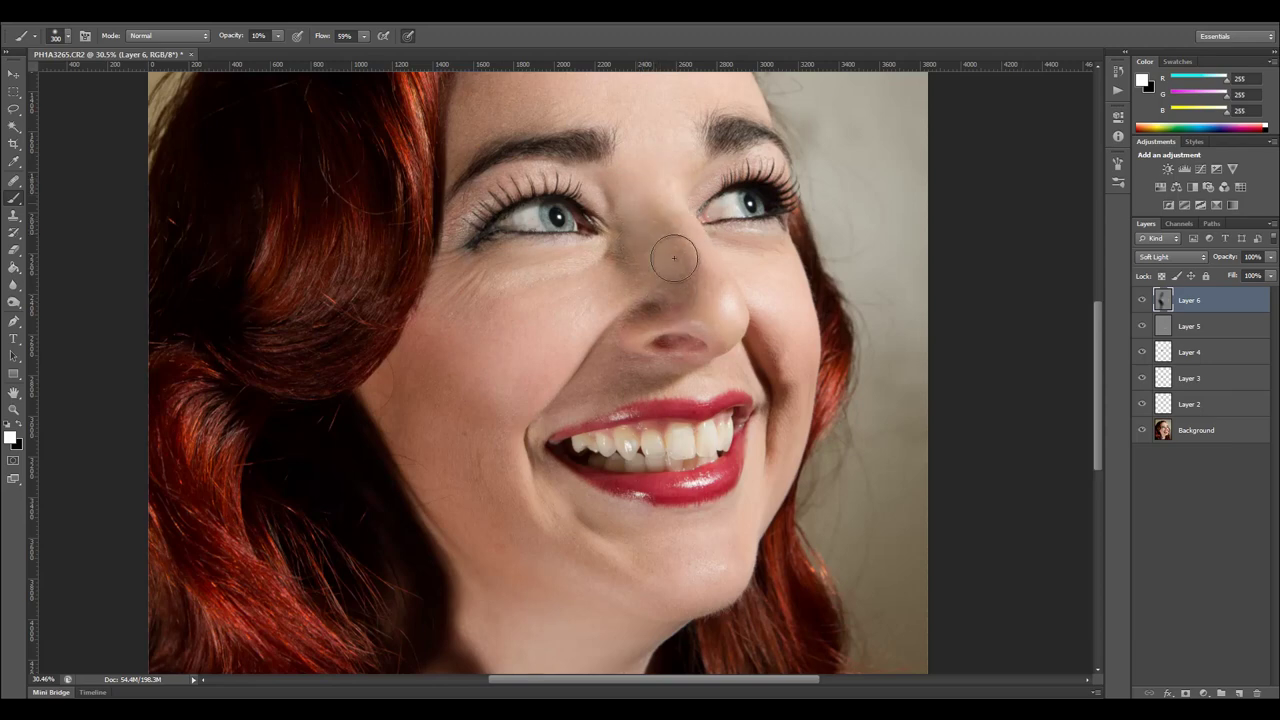
scroll(675, 200, "up", 3)
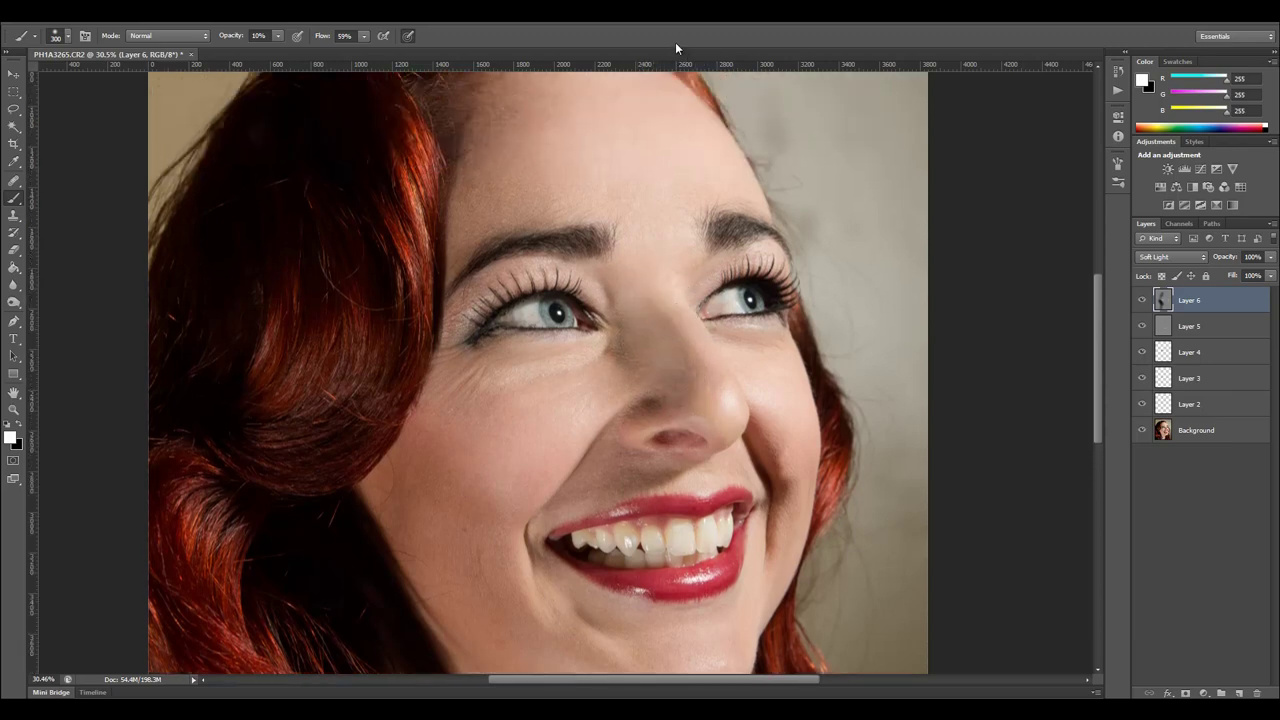
scroll(615, 144, "up", 2)
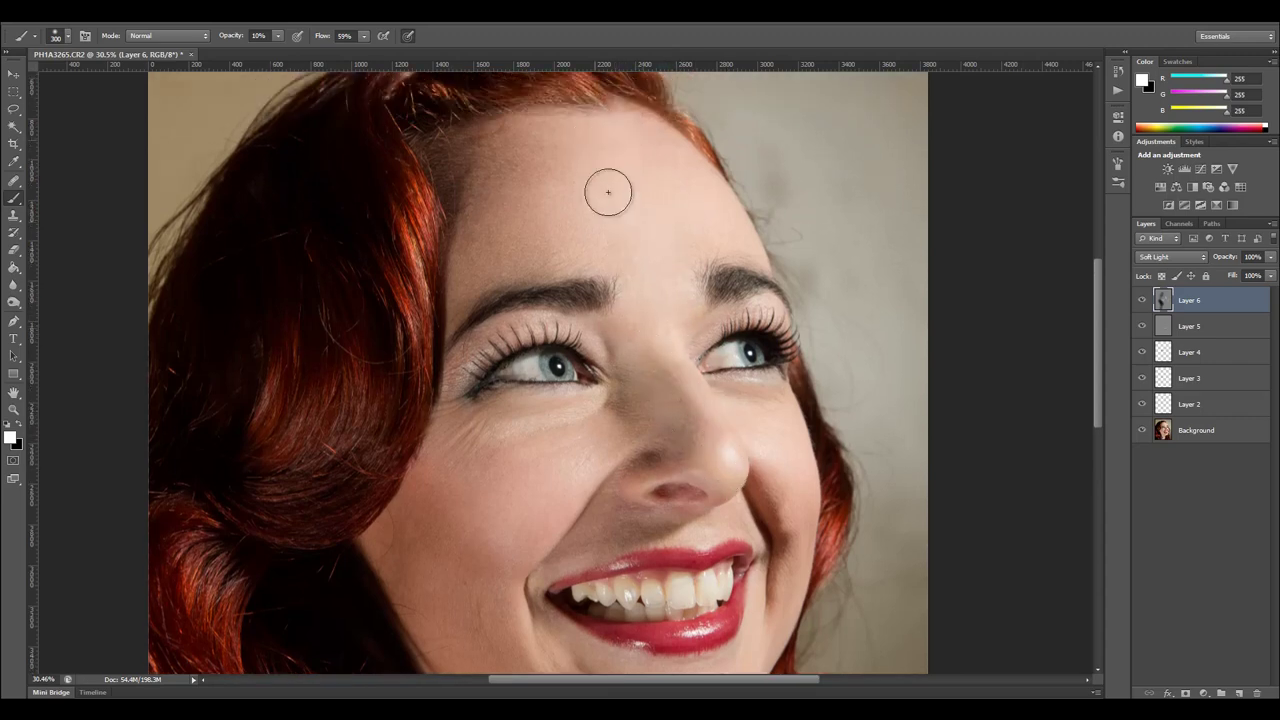
mouse_move(612, 266)
left_mouse_down()
mouse_move(751, 229)
mouse_move(590, 249)
left_mouse_up()
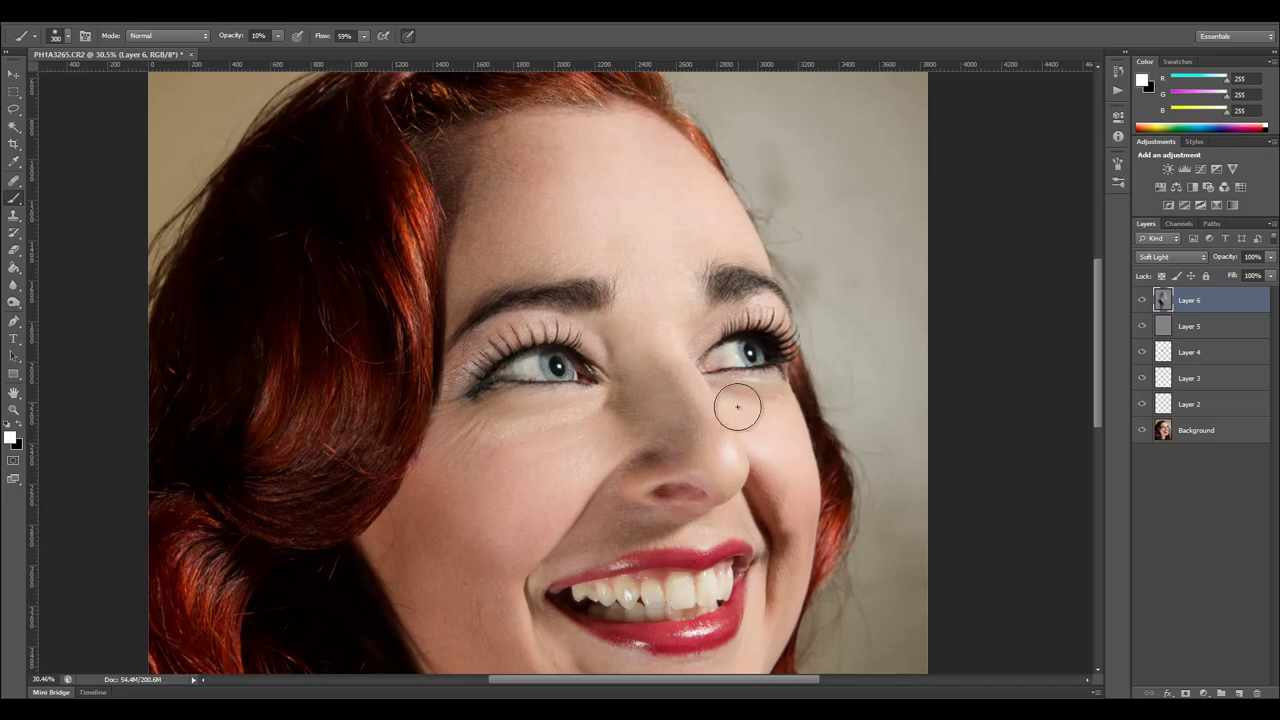
scroll(641, 452, "down", 5)
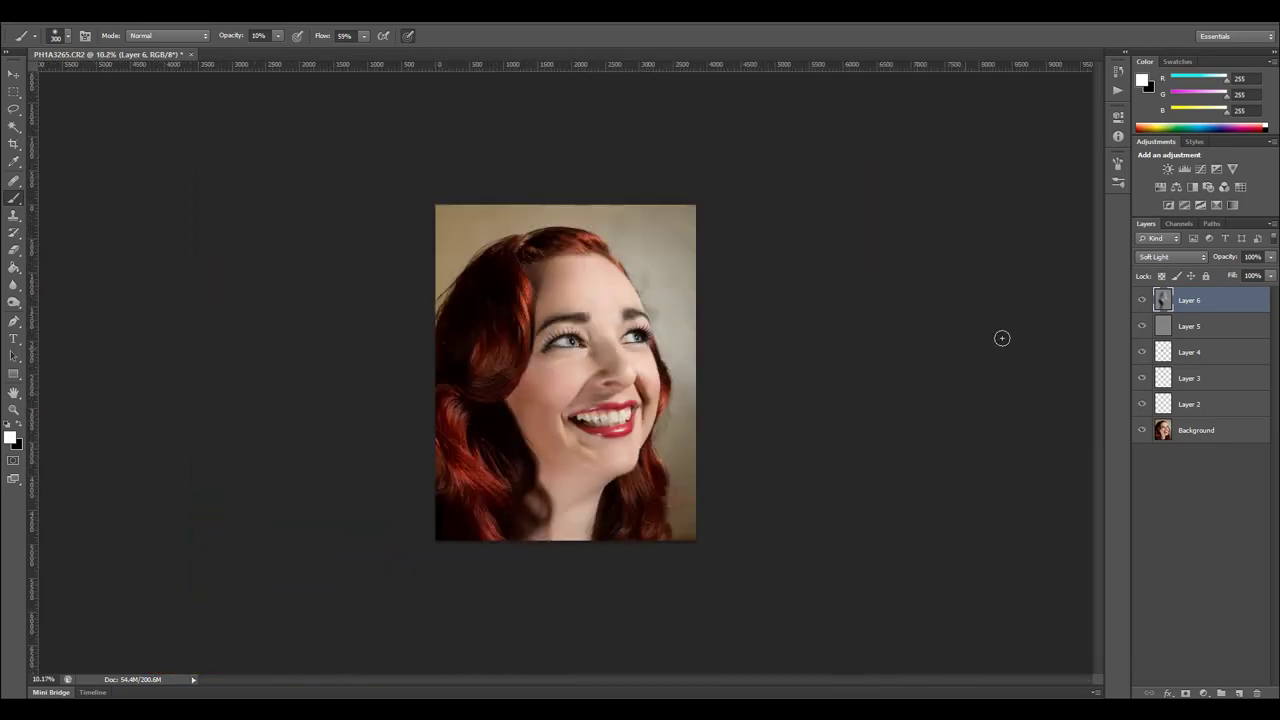
scroll(704, 361, "up", 2)
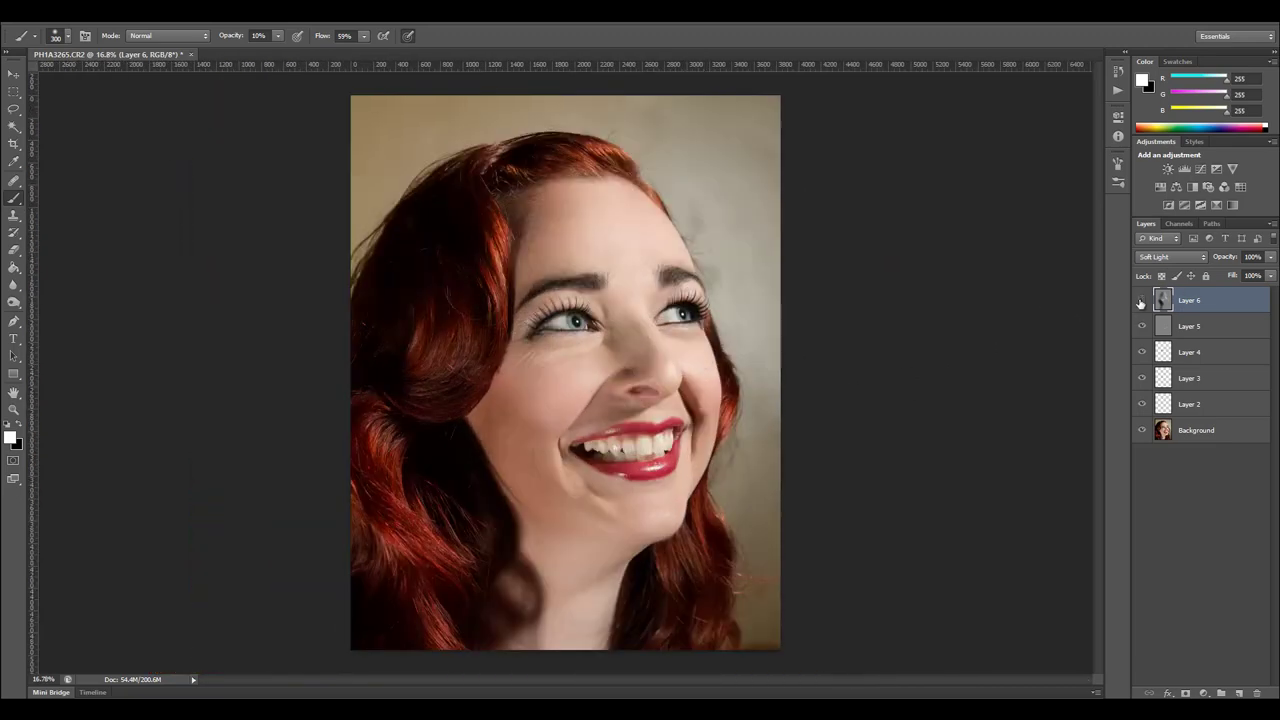
left_click(1141, 301)
left_click(1141, 301)
left_click(1142, 301)
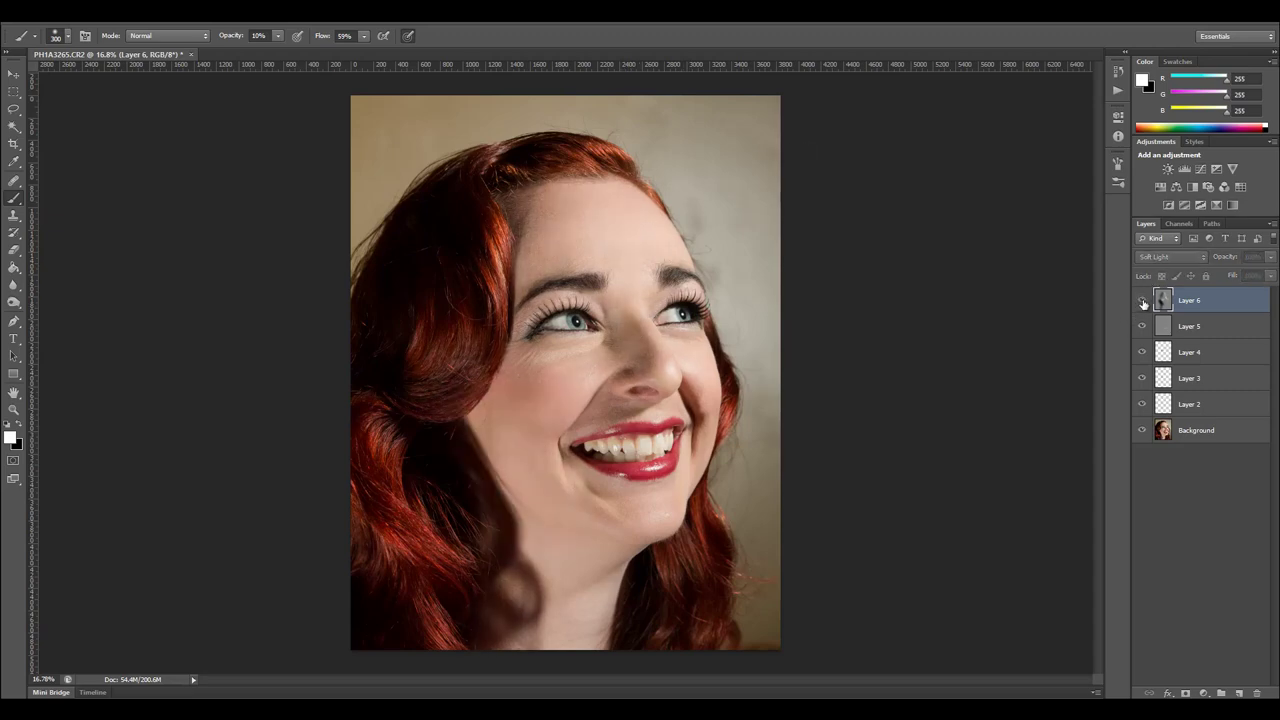
left_click(1142, 301)
left_click(1142, 301)
left_click(1142, 301)
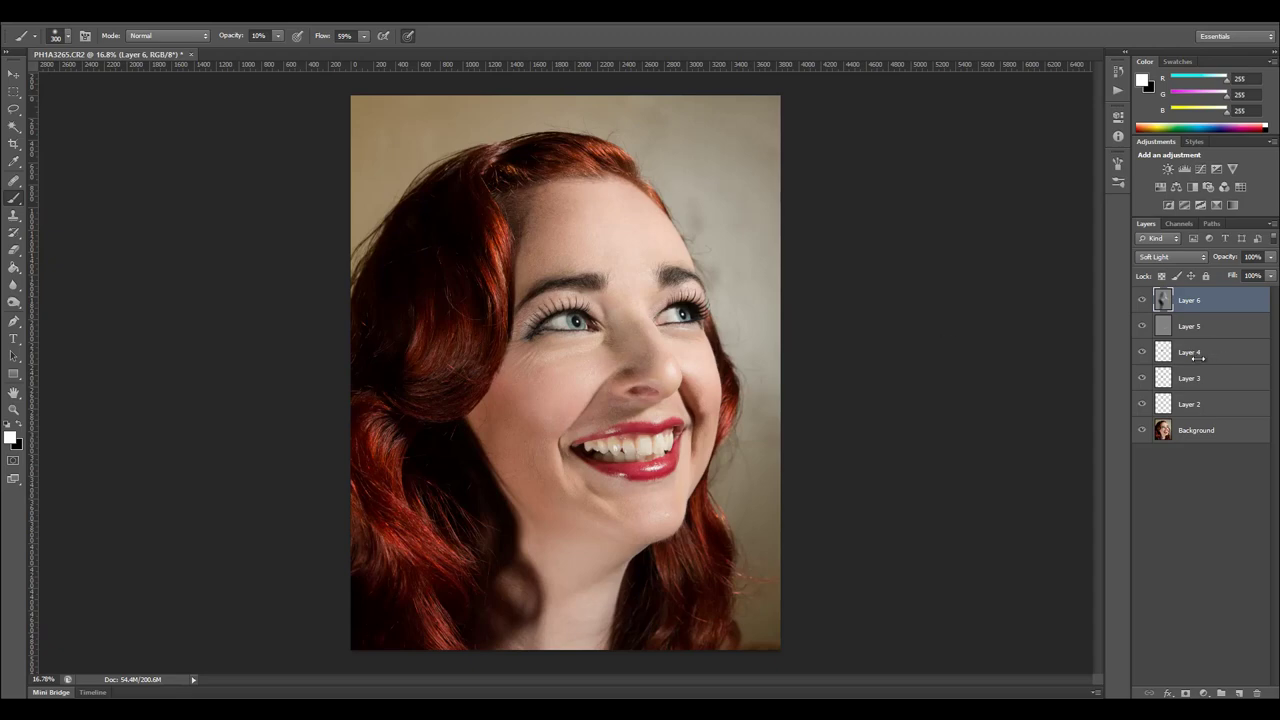
Add Curves 1 with a two-point brightening curve and invert its mask to black.
left_click(1203, 693)
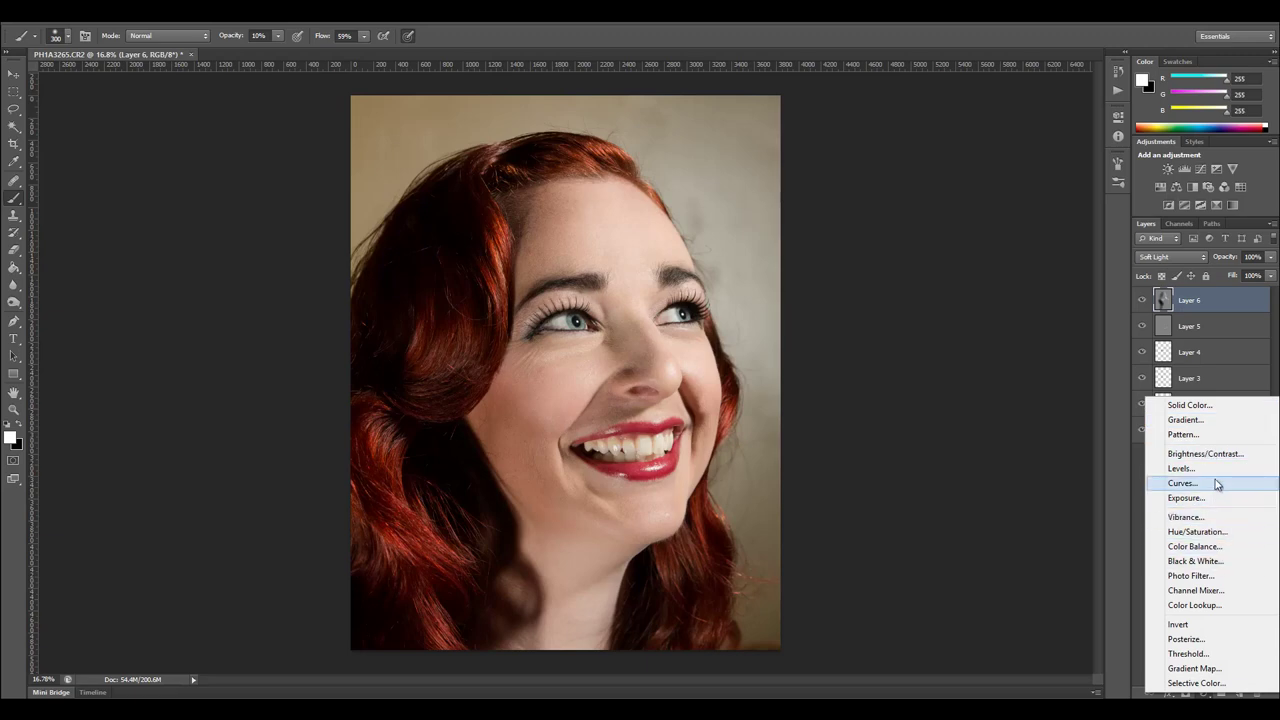
left_click(1217, 484)
left_click_drag(985, 277, 989, 283)
left_click_drag(1048, 214, 1044, 211)
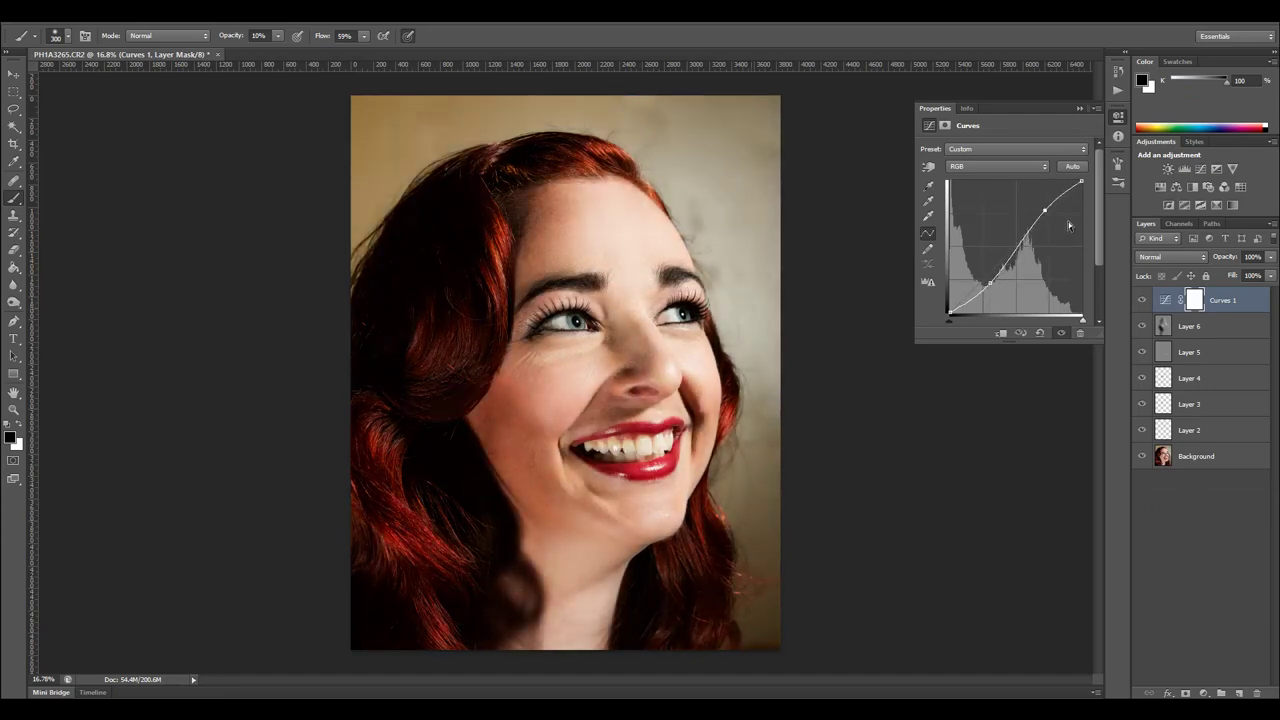
left_click_drag(990, 285, 991, 283)
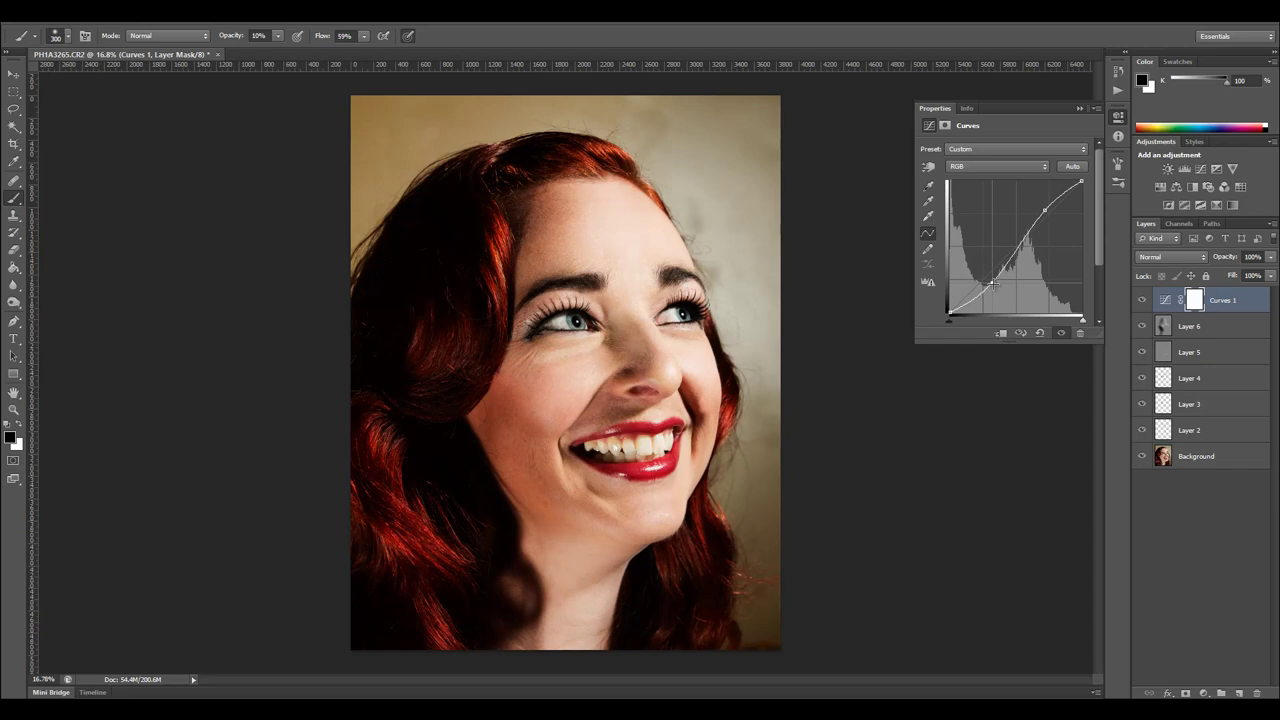
left_click(1196, 300)
key("ctrl+i")
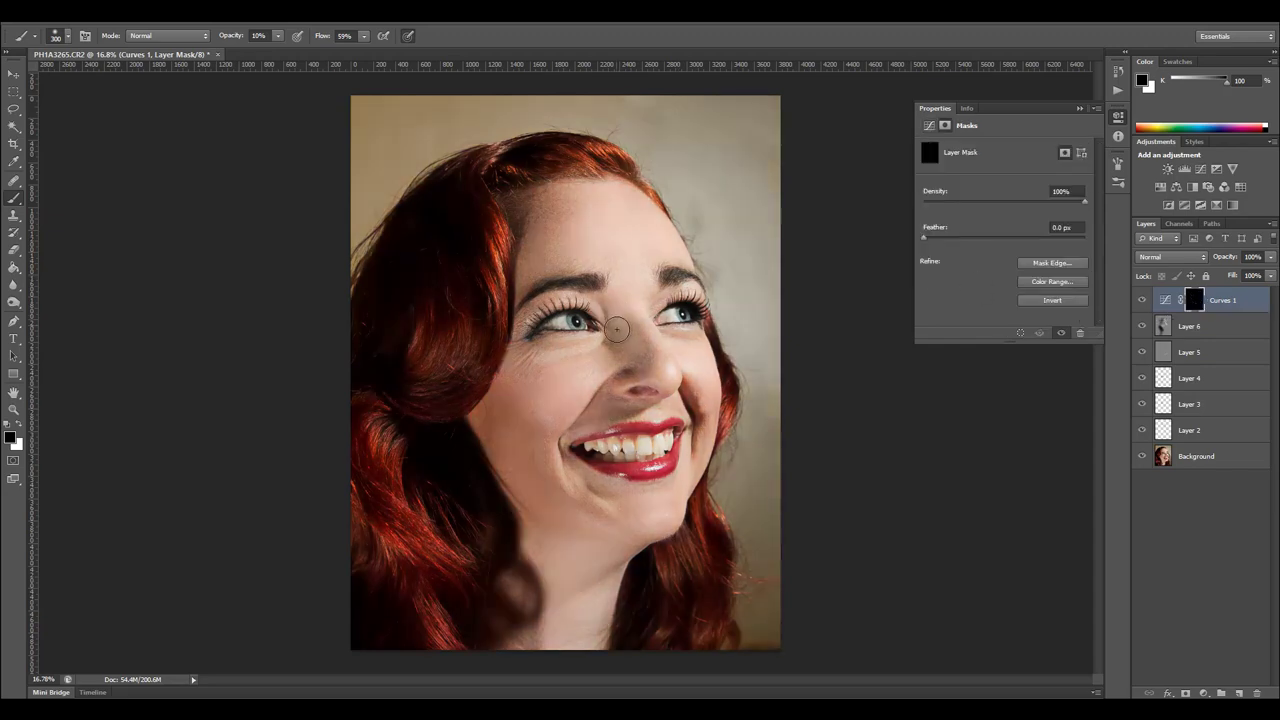
Zoom into the eye and set a white brush at size 90 and 20% opacity.
left_click(18, 74)
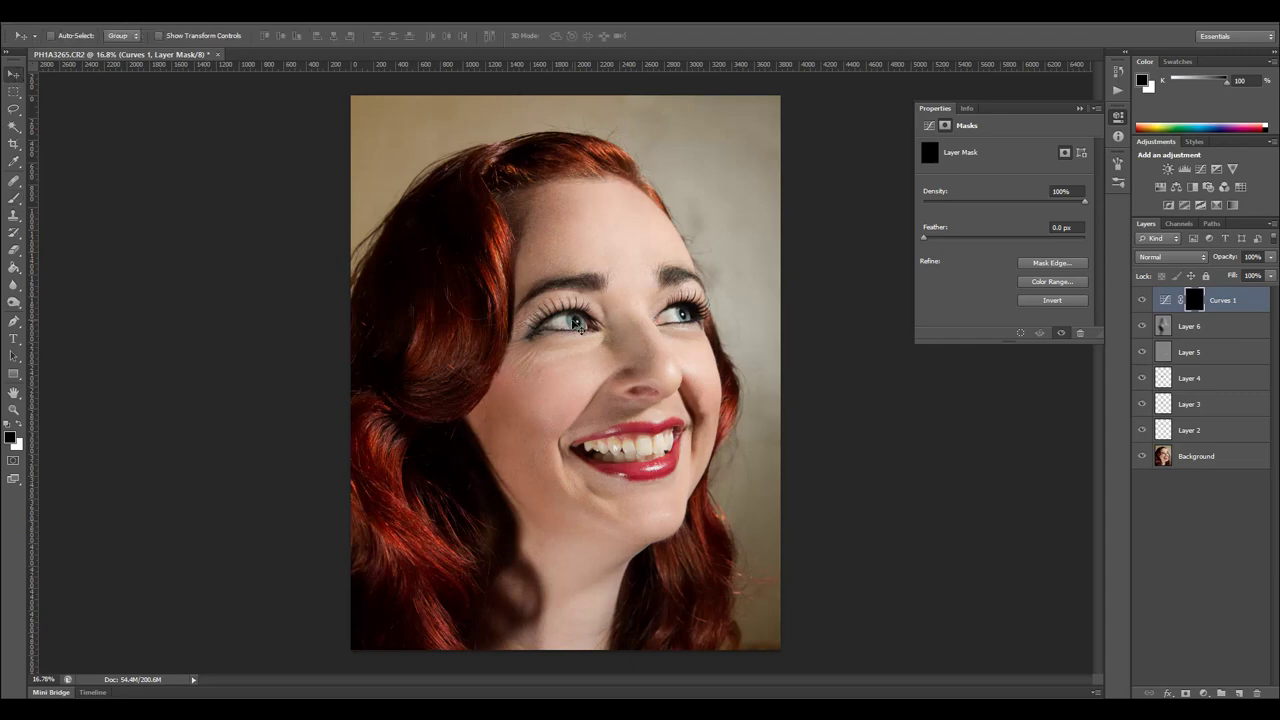
left_click_drag(597, 325, 678, 367)
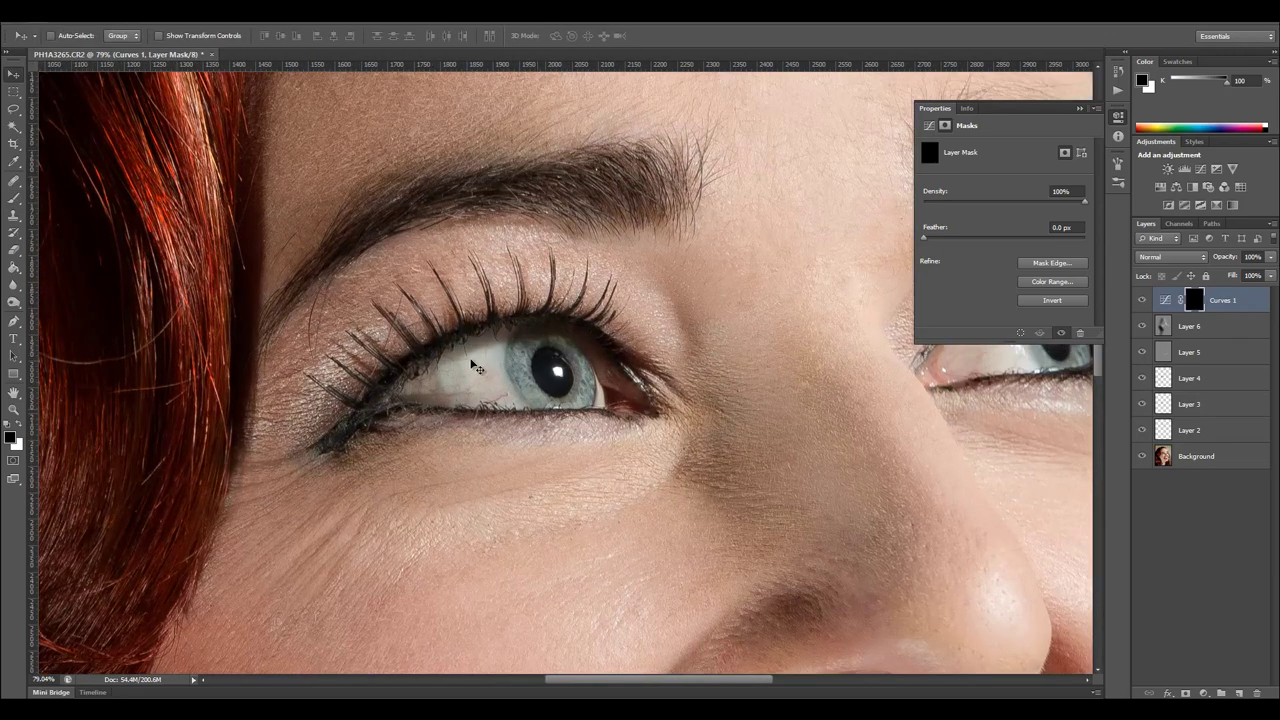
left_click(14, 197)
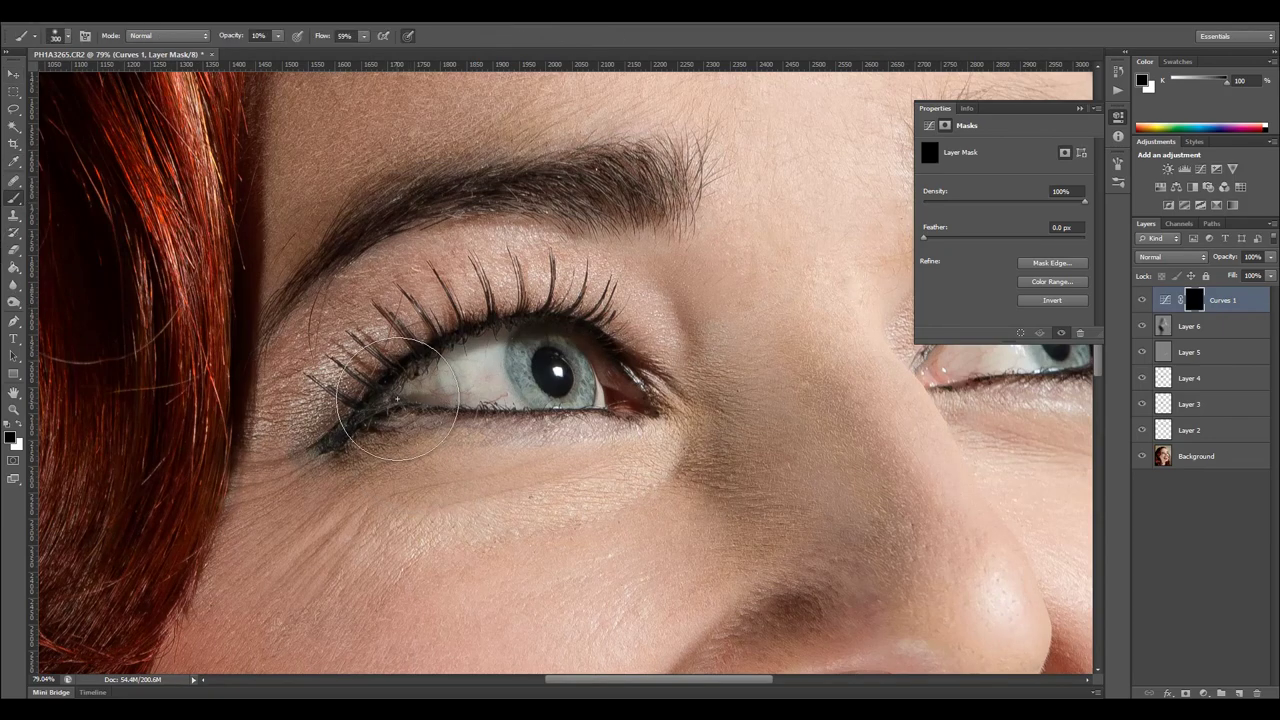
left_click(21, 431)
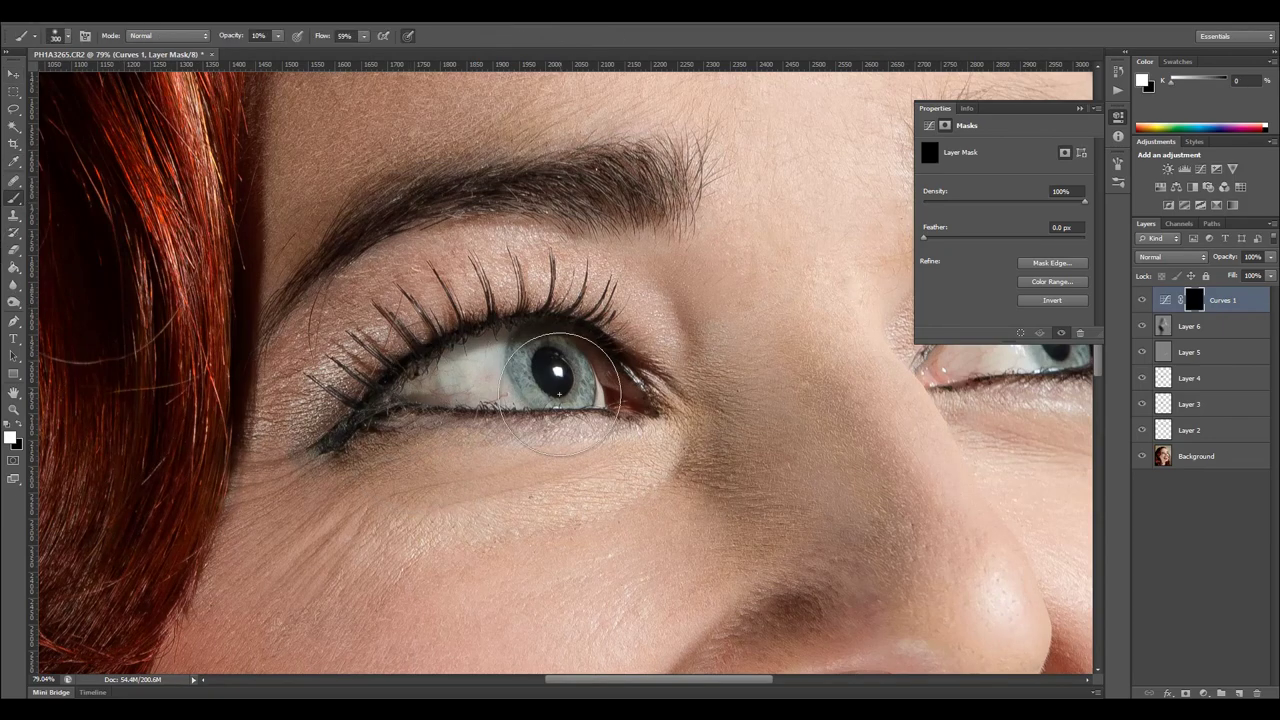
key("bracketleft")
key("bracketleft")
key("bracketleft")
key("bracketleft")
key("bracketleft")
key("bracketleft")
key("bracketleft")
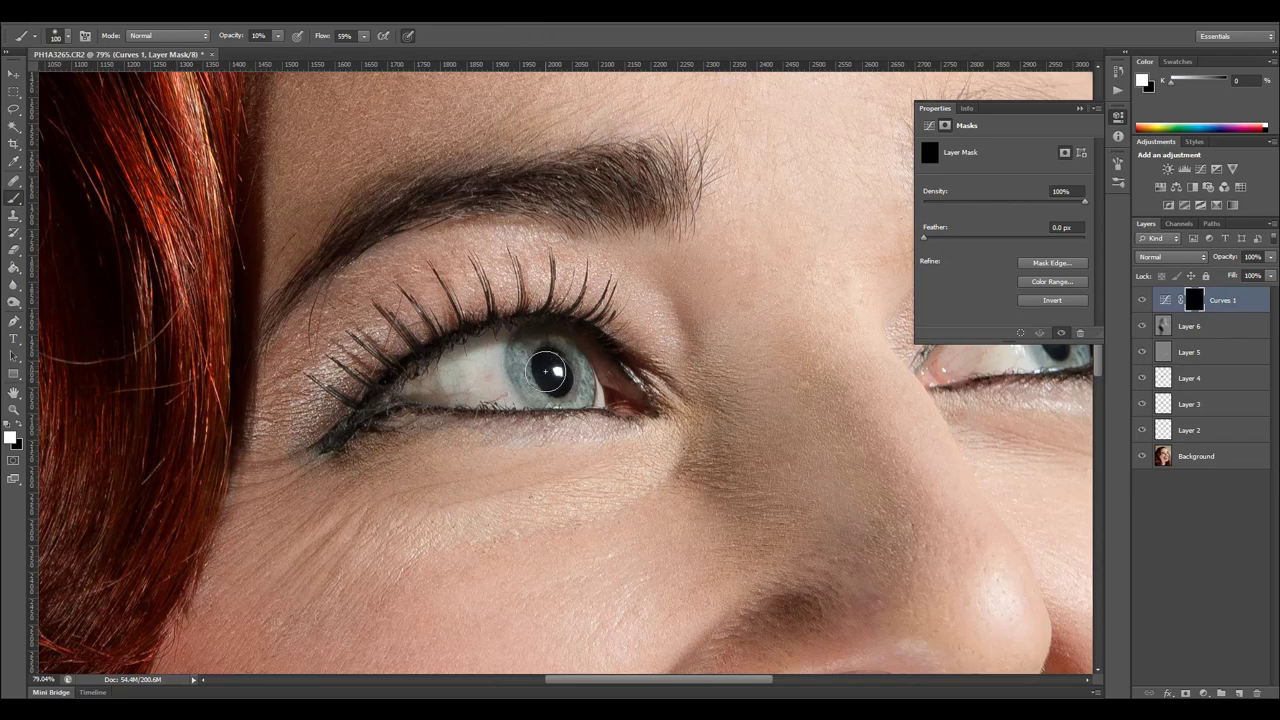
key("2")
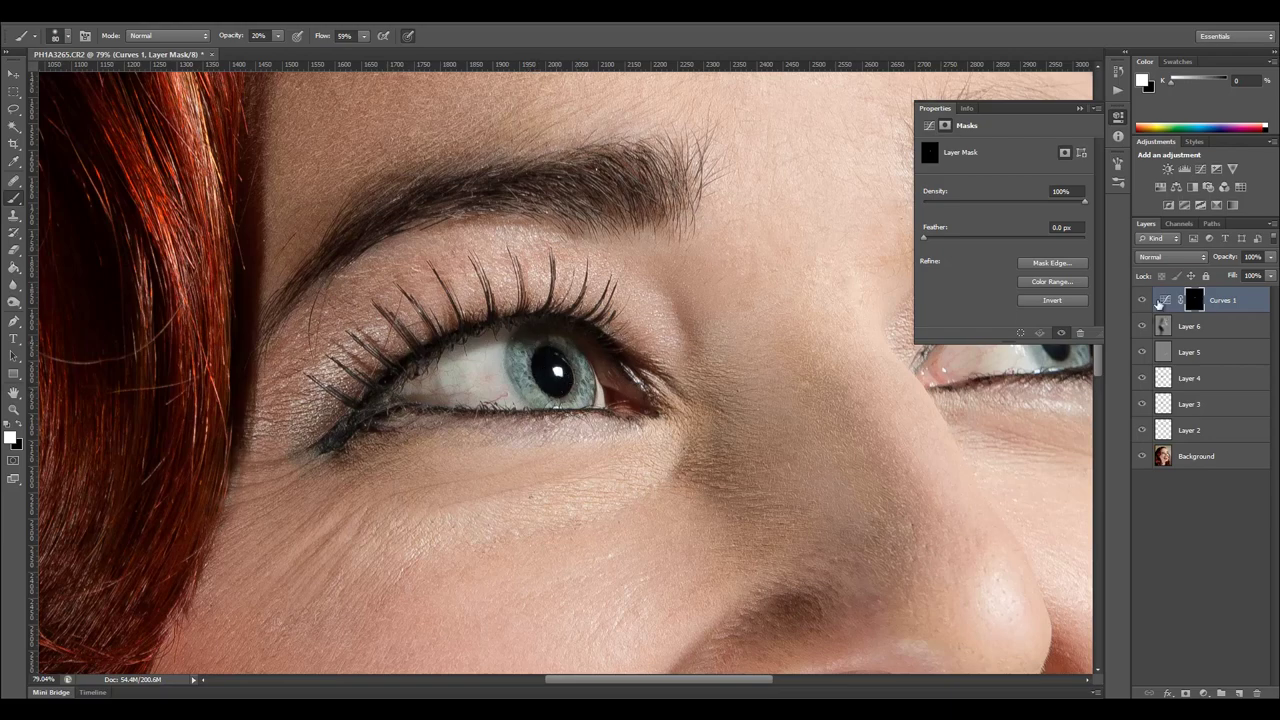
Paint over the irises on the Curves 1 mask, toggling Curves 1 to compare.
left_click(1143, 301)
left_click(1143, 301)
left_click(1143, 301)
left_click(1143, 301)
mouse_move(585, 688)
left_mouse_down()
mouse_move(683, 683)
mouse_move(636, 682)
left_mouse_up()
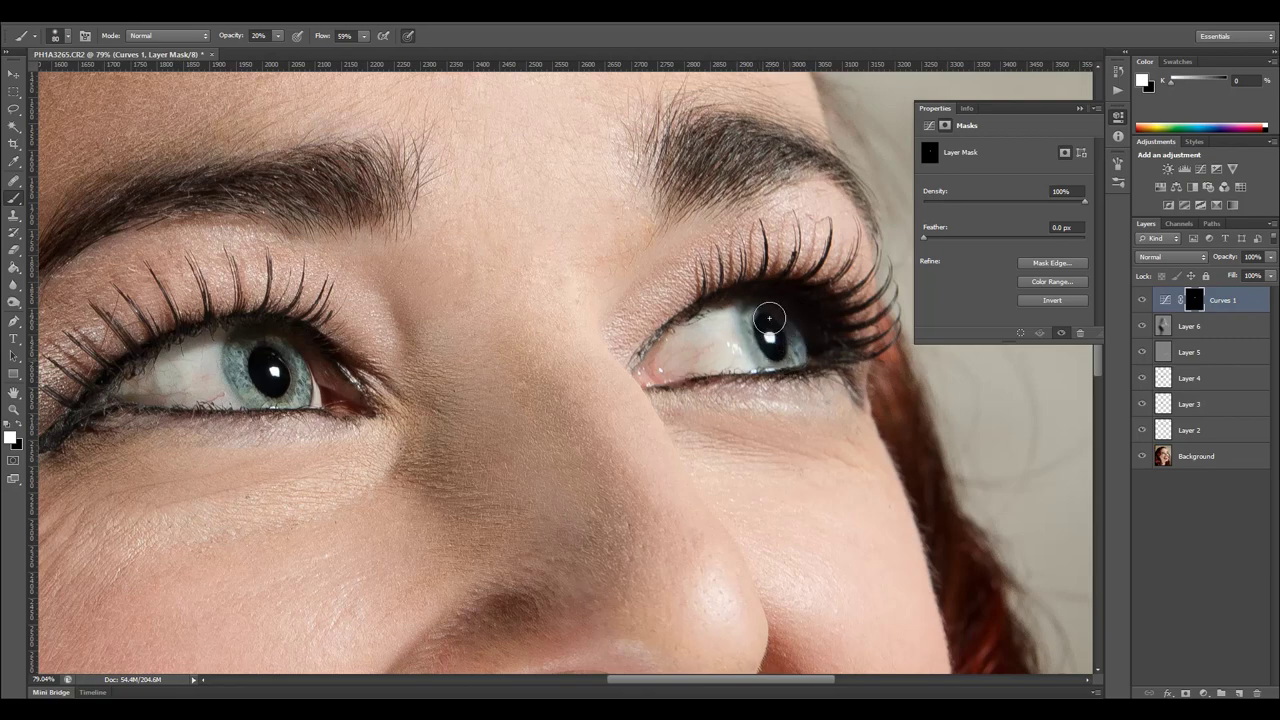
Add a Vibrance layer clipped to Curves 1 with Vibrance +77 and Saturation +9.
left_click(1203, 691)
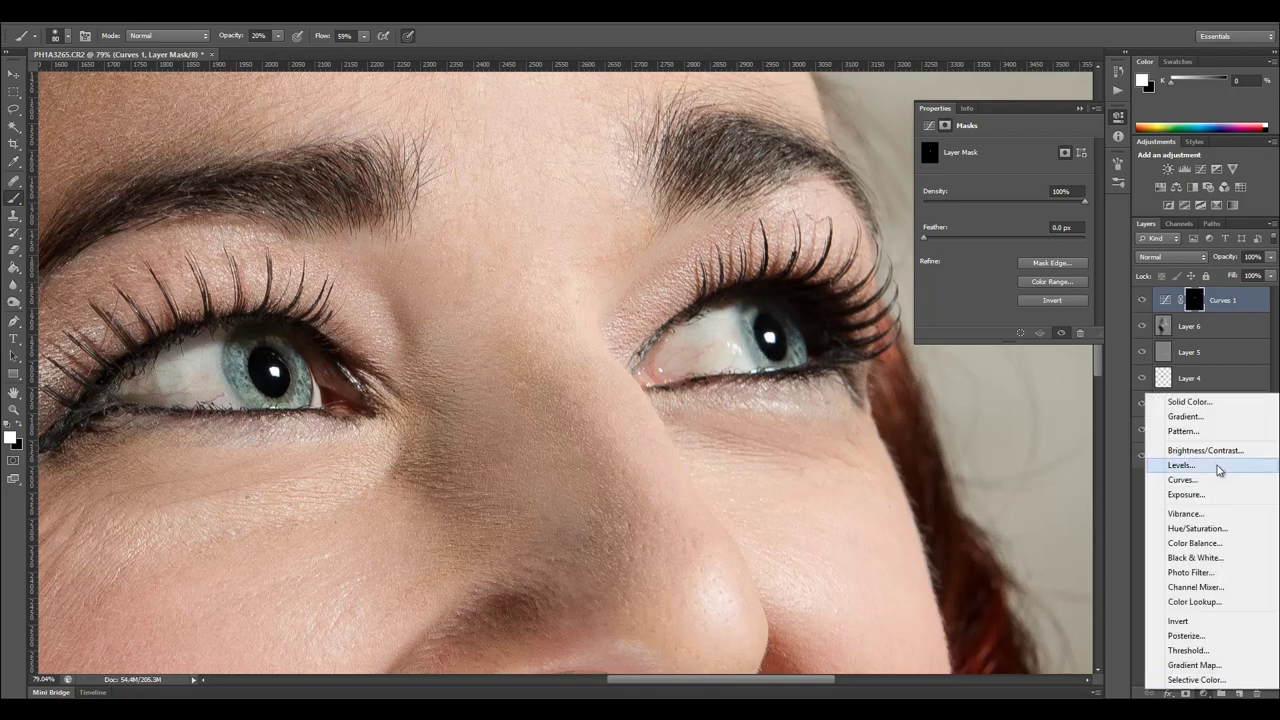
left_click(1186, 514)
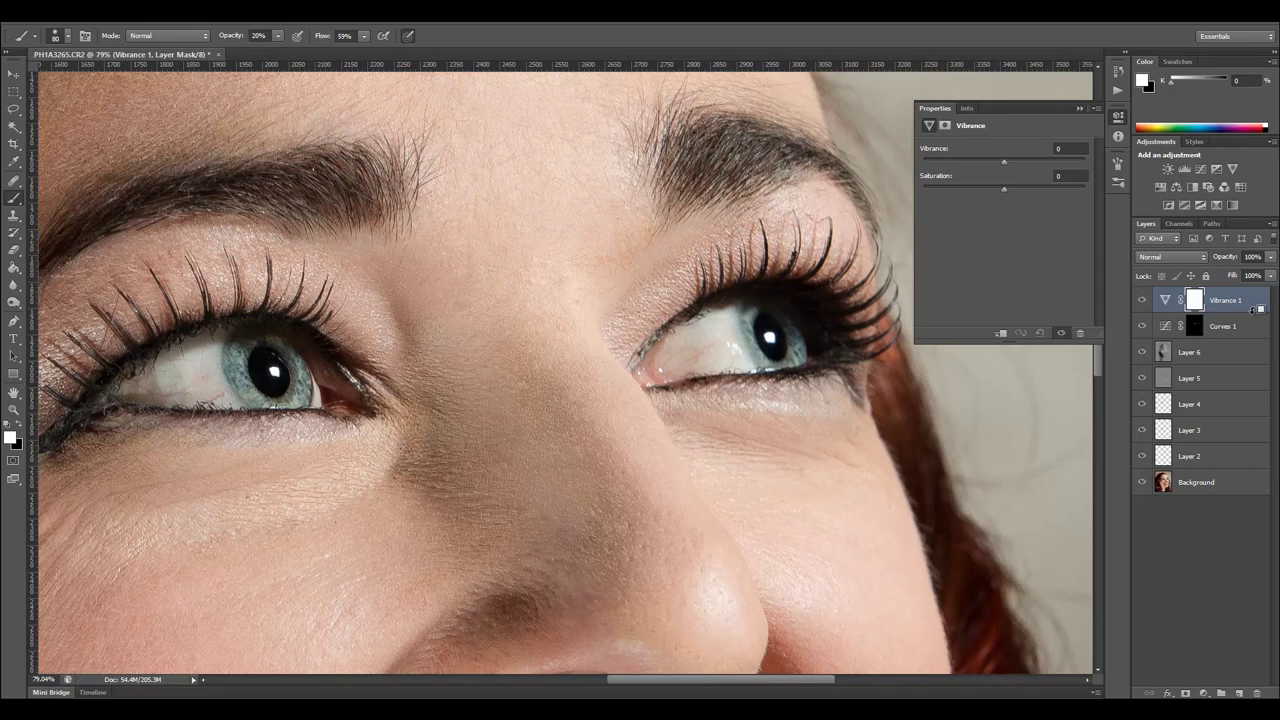
left_click(1252, 310, "alt")
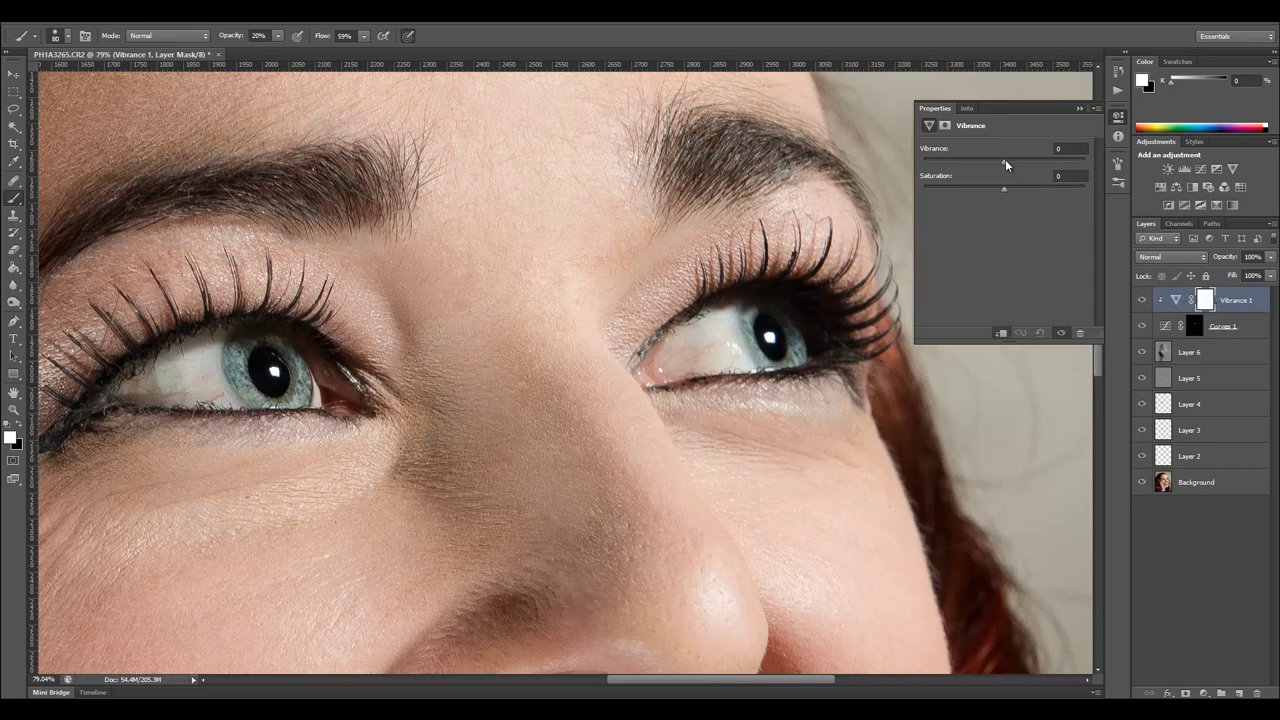
left_click_drag(1004, 160, 1078, 160)
left_click_drag(1011, 189, 1007, 189)
Compare the eyes by toggling Curves 1, then add a new Curves 2 adjustment layer.
left_click(12, 75)
scroll(425, 407, "down", 6)
scroll(443, 420, "down", 2)
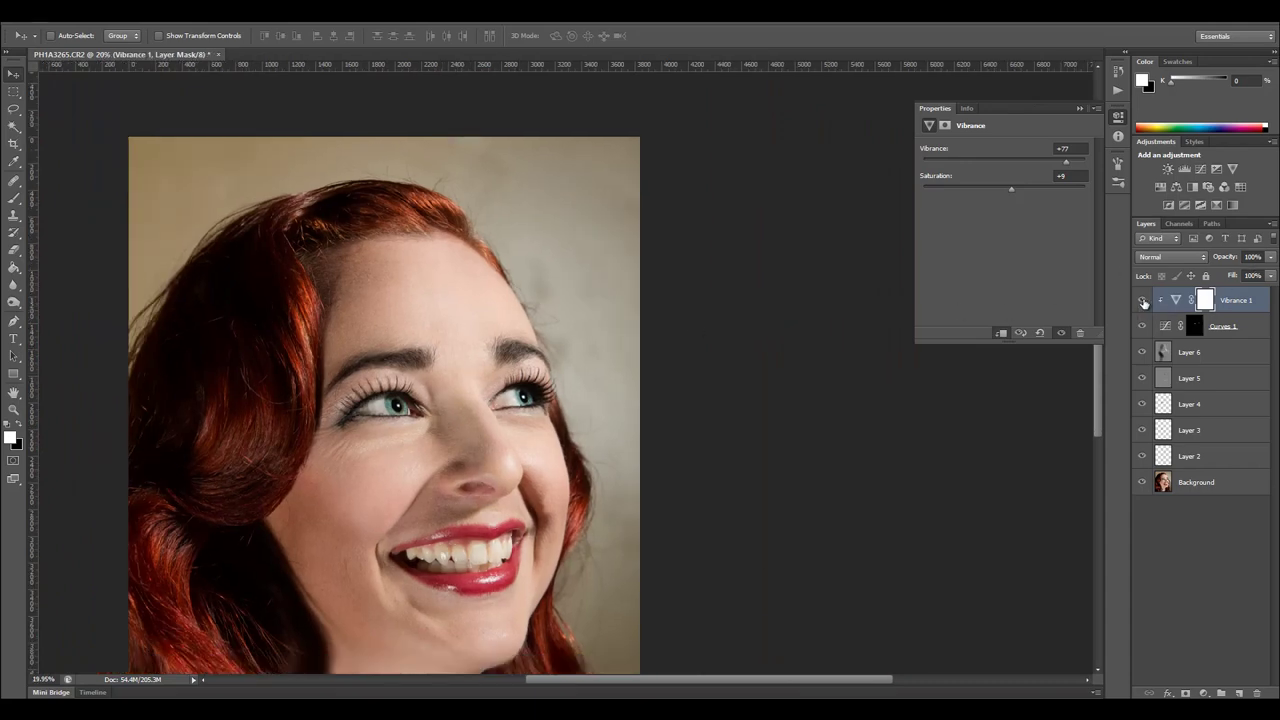
left_click(1142, 327)
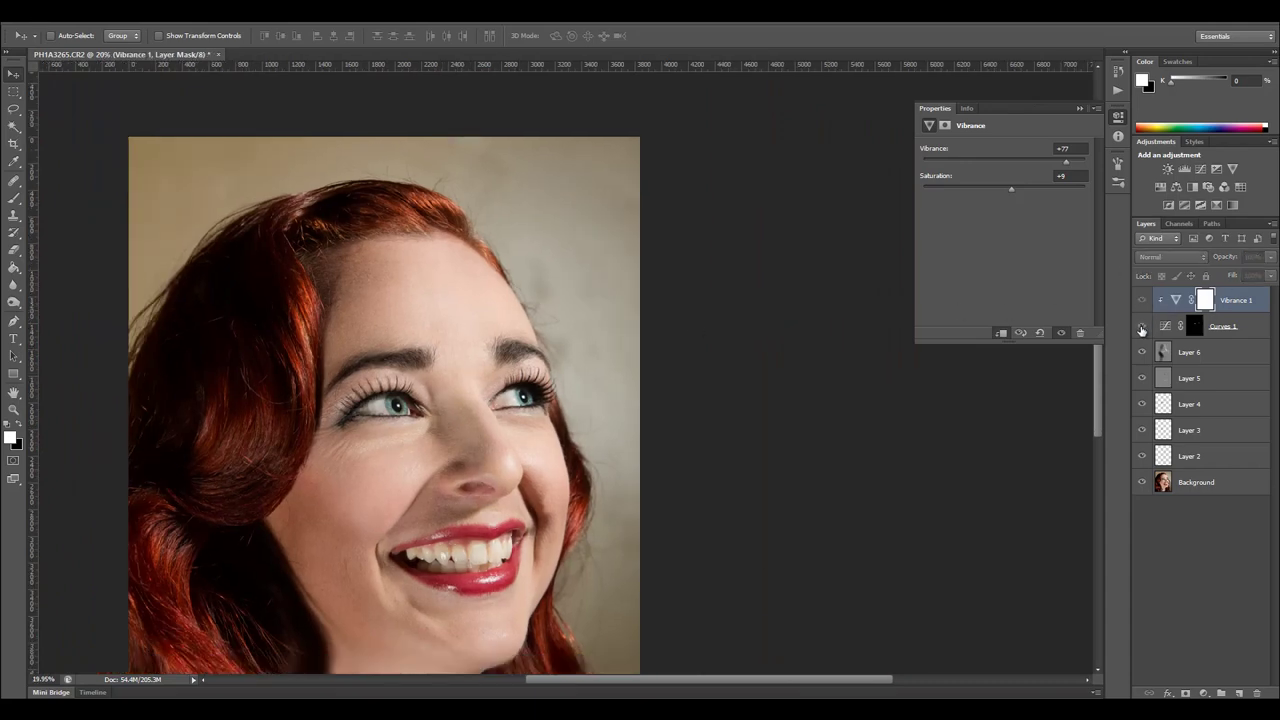
left_click(1142, 327)
left_click(1142, 327)
left_click(1142, 327)
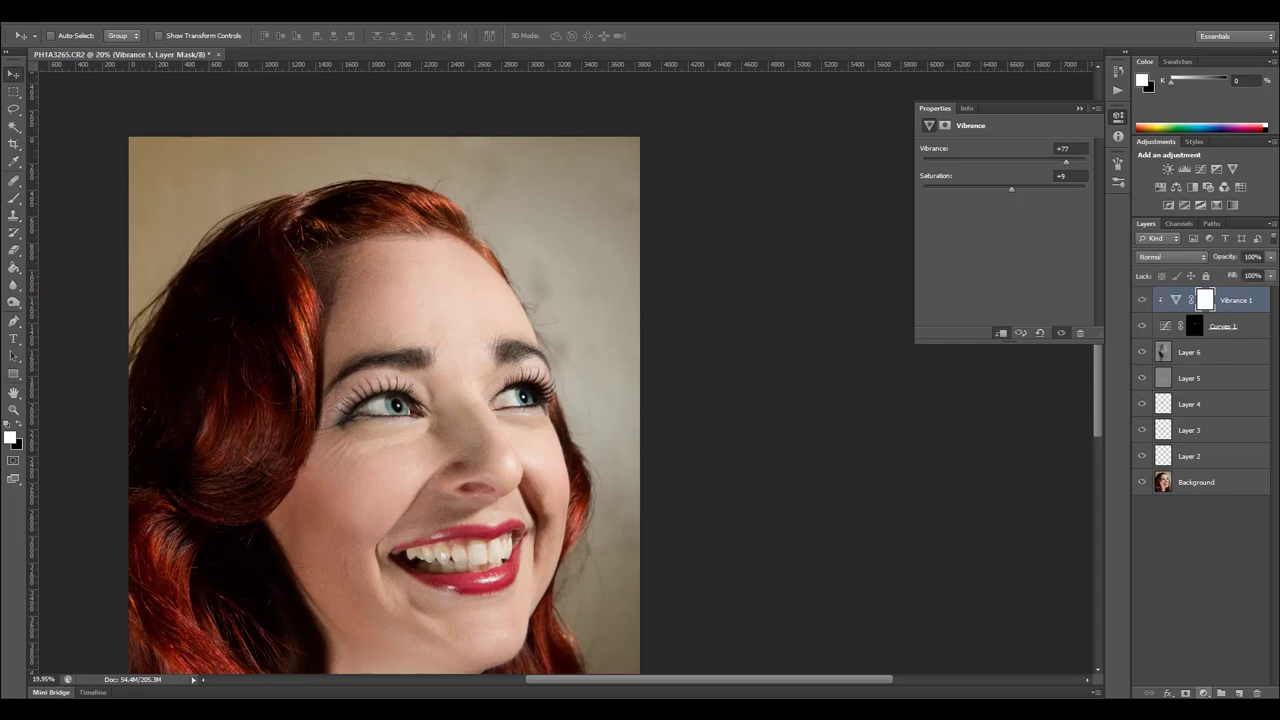
left_click(1204, 692)
left_click(1210, 489)
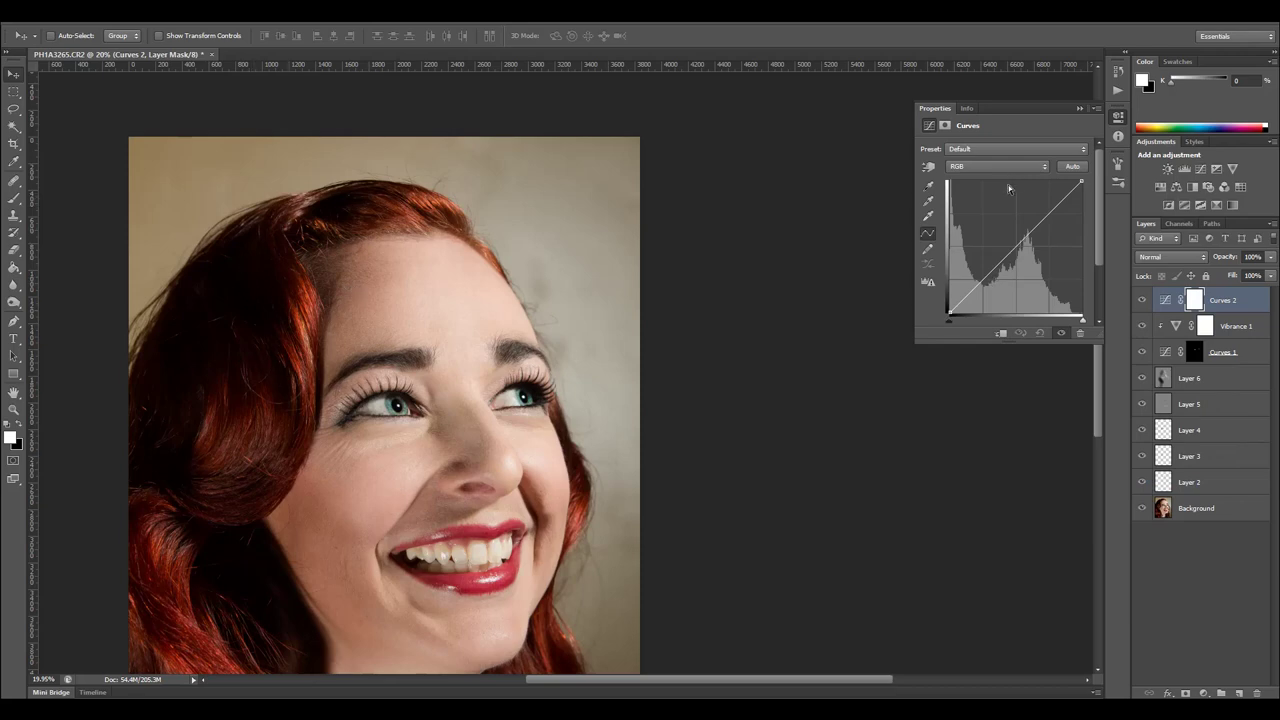
Shape a contrast S-curve in Curves 2 and invert its mask to black.
left_click_drag(1050, 212, 1033, 200)
left_click_drag(985, 256, 985, 290)
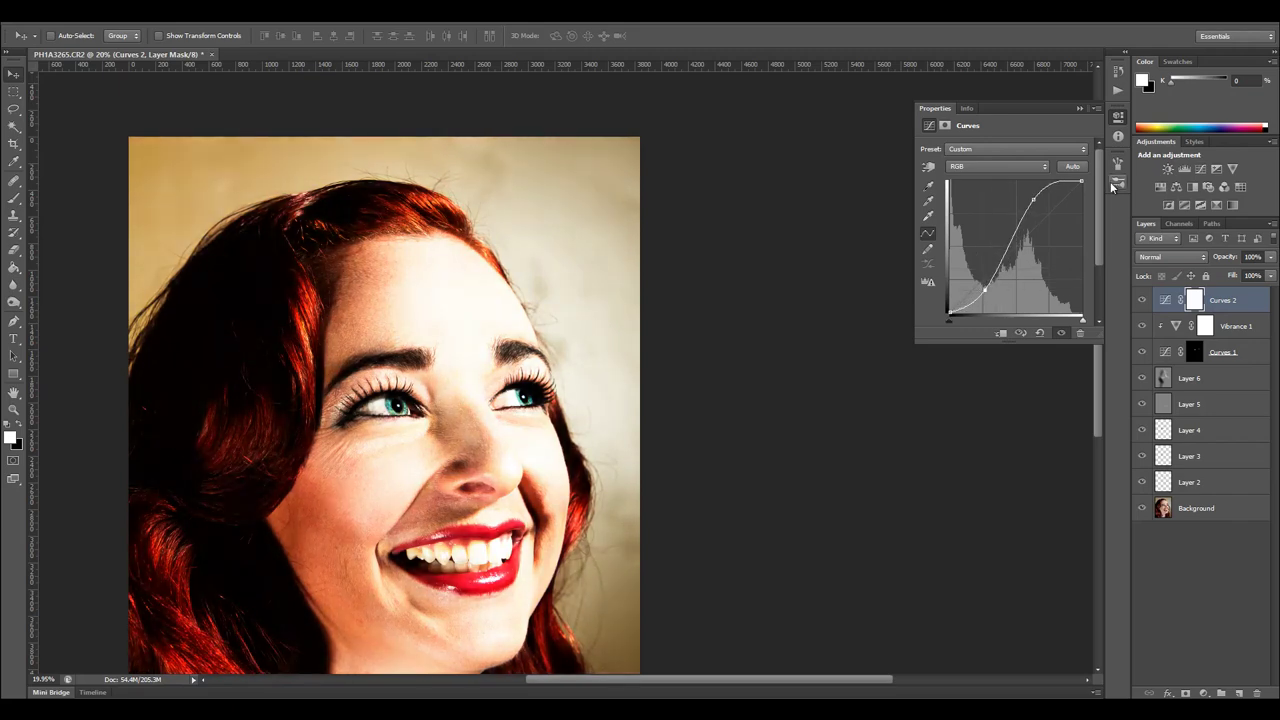
mouse_move(1040, 200)
left_mouse_down()
mouse_move(1030, 188)
mouse_move(1034, 206)
left_mouse_up()
left_click(1195, 301)
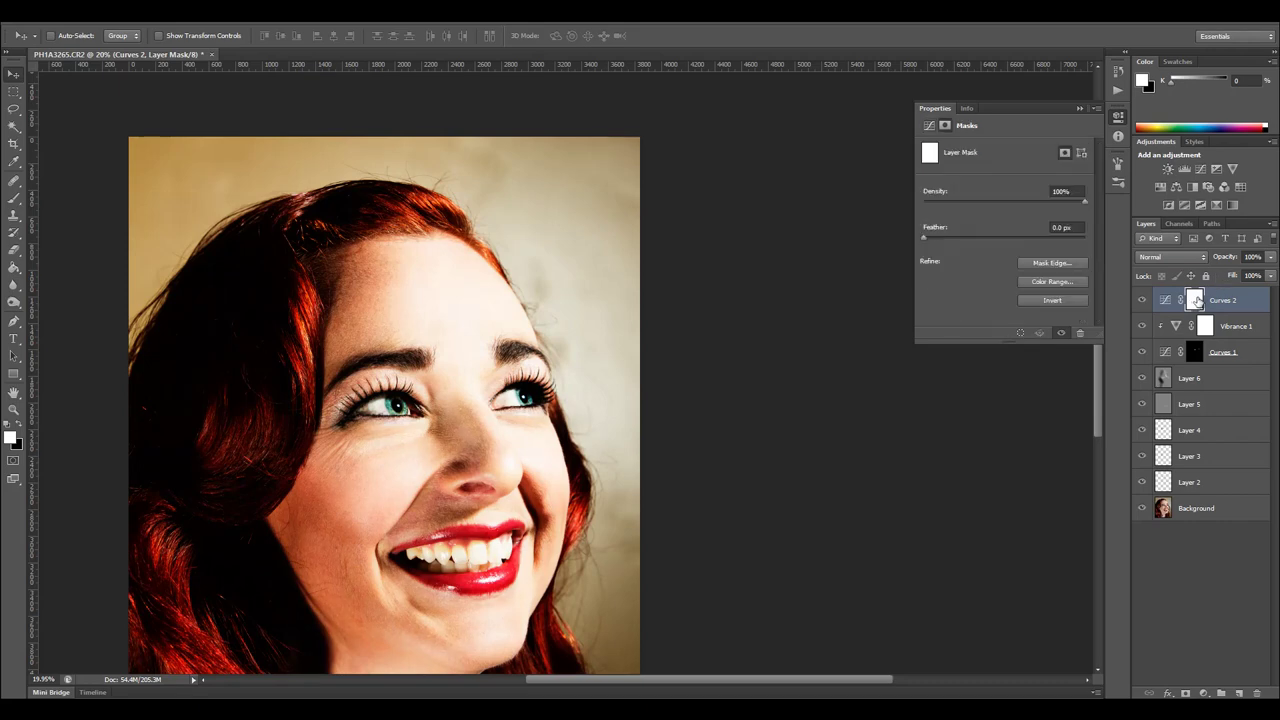
key("ctrl+i")
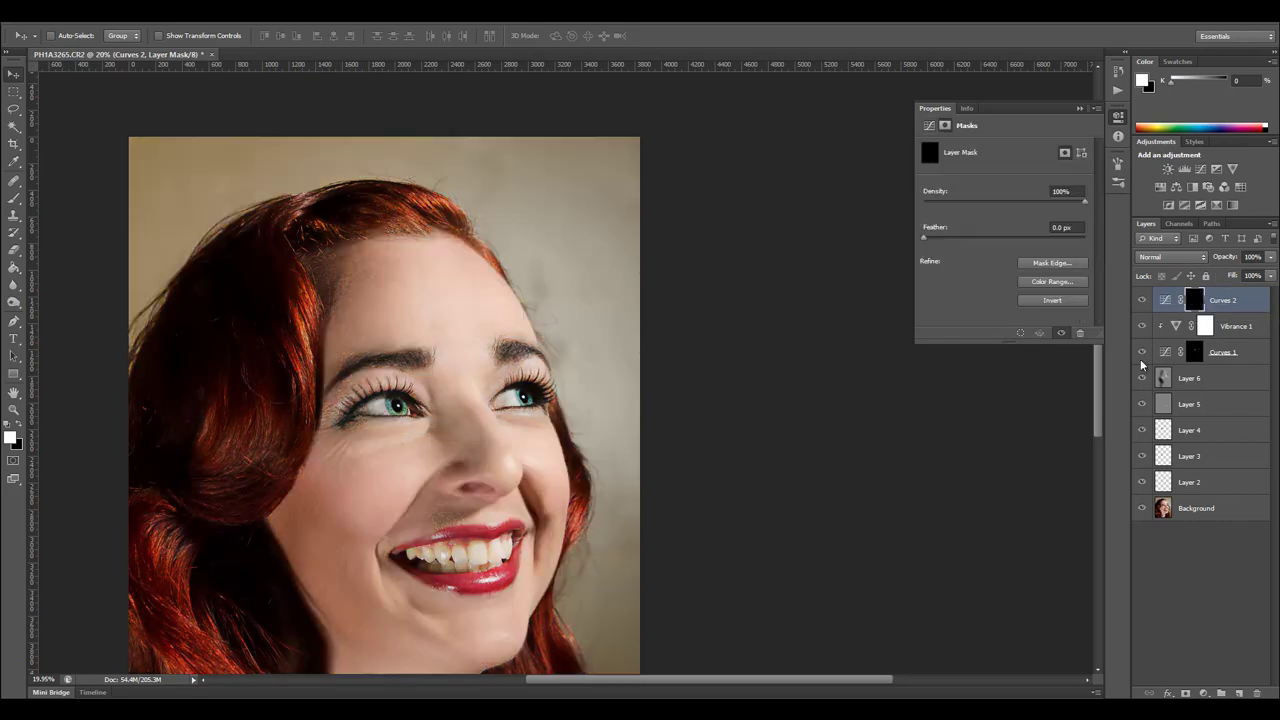
Paint white at size 200 and 10% opacity over the left hair on the Curves 2 mask.
left_click(14, 198)
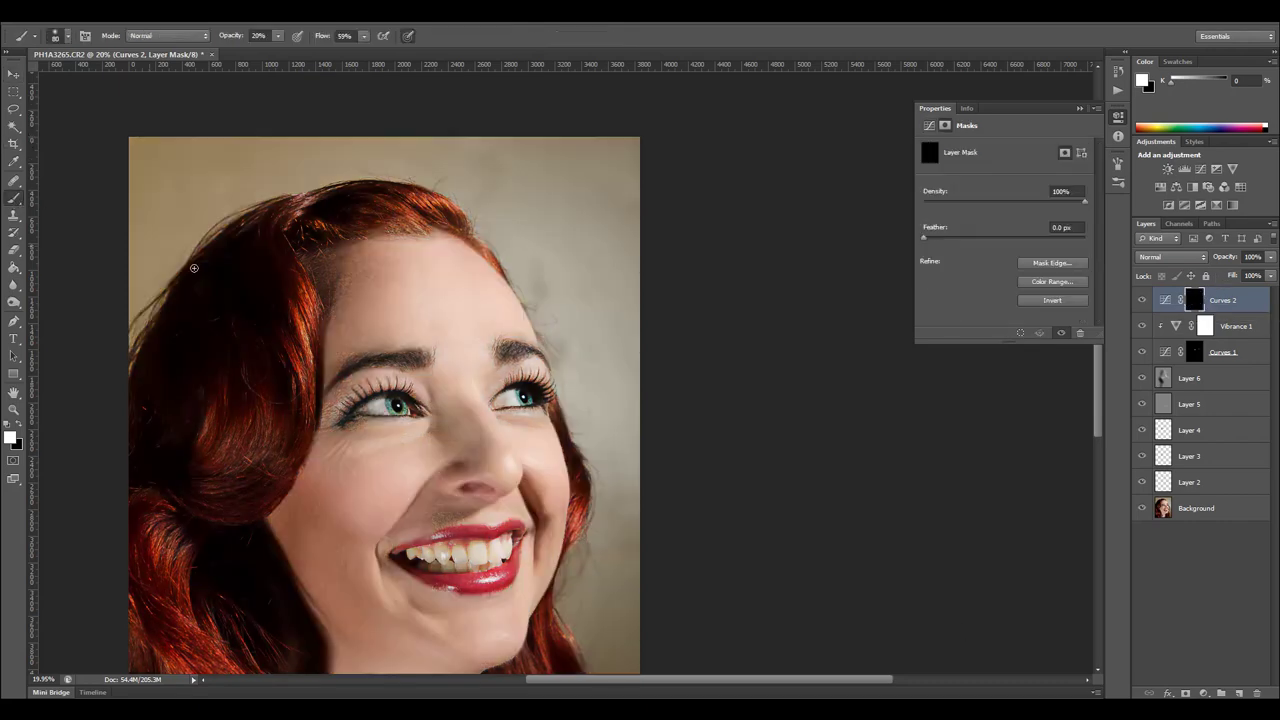
key("bracketright")
key("bracketright")
key("bracketright")
key("bracketright")
key("bracketright")
key("1")
mouse_move(192, 449)
left_mouse_down()
mouse_move(262, 453)
mouse_move(162, 405)
mouse_move(202, 449)
mouse_move(237, 432)
left_mouse_up()
scroll(397, 219, "down", 3)
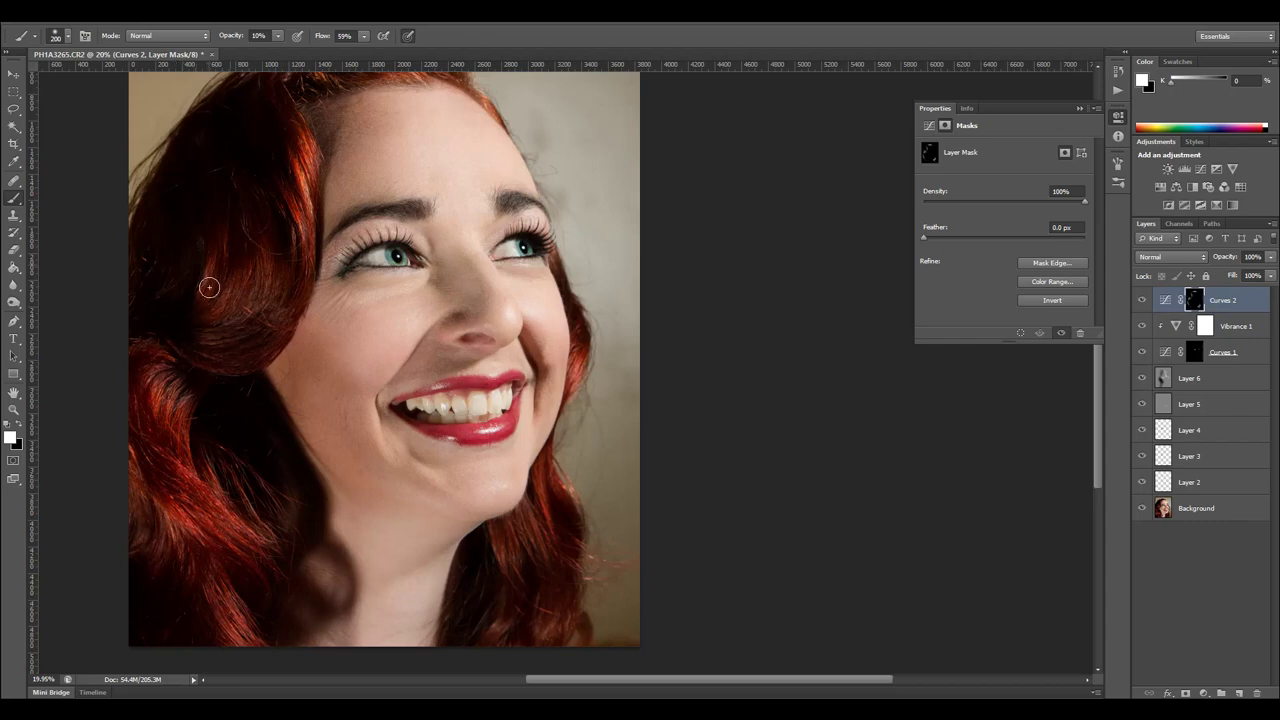
Toggle Curves 2 on and off repeatedly to compare the hair before and after.
left_click(1143, 301)
left_click(1143, 301)
left_click(1143, 301)
left_click(1143, 301)
scroll(420, 200, "up", 3)
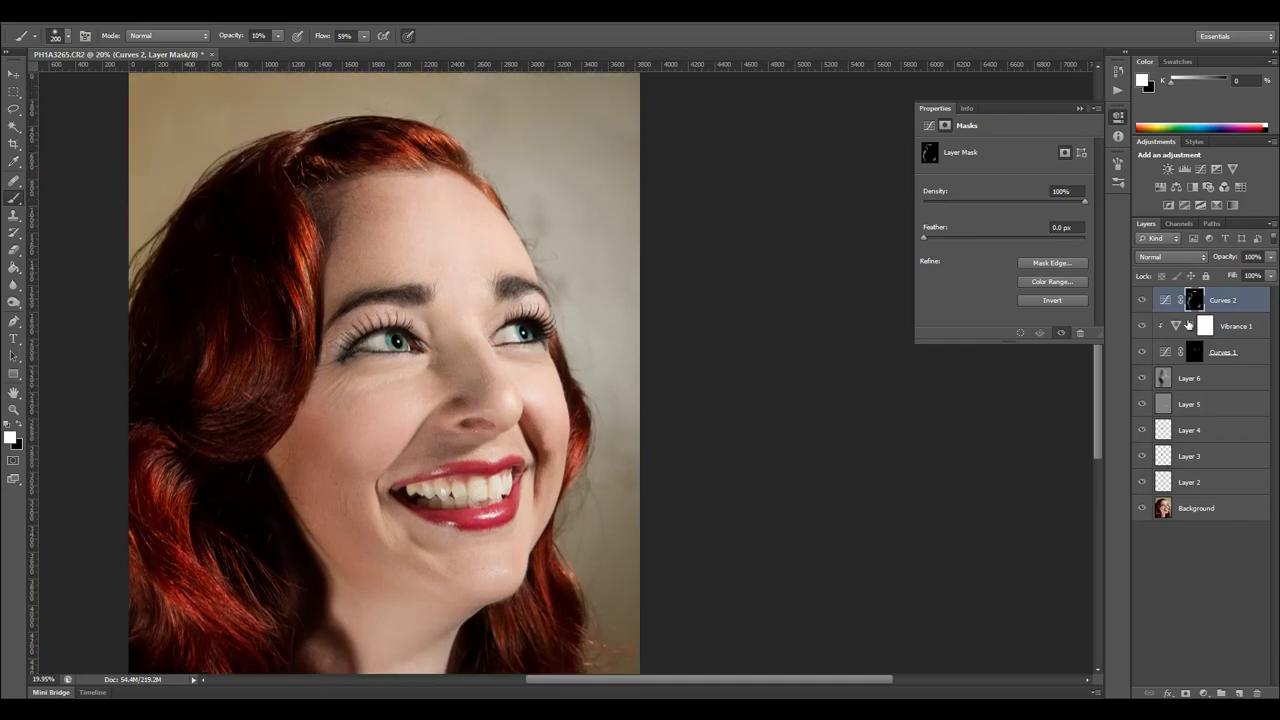
left_click(1143, 301)
left_click(1144, 301)
left_click(1144, 301)
left_click(1144, 301)
Move the Curves 2 control points to steepen the curve's upper section for richer hair.
left_click(928, 125)
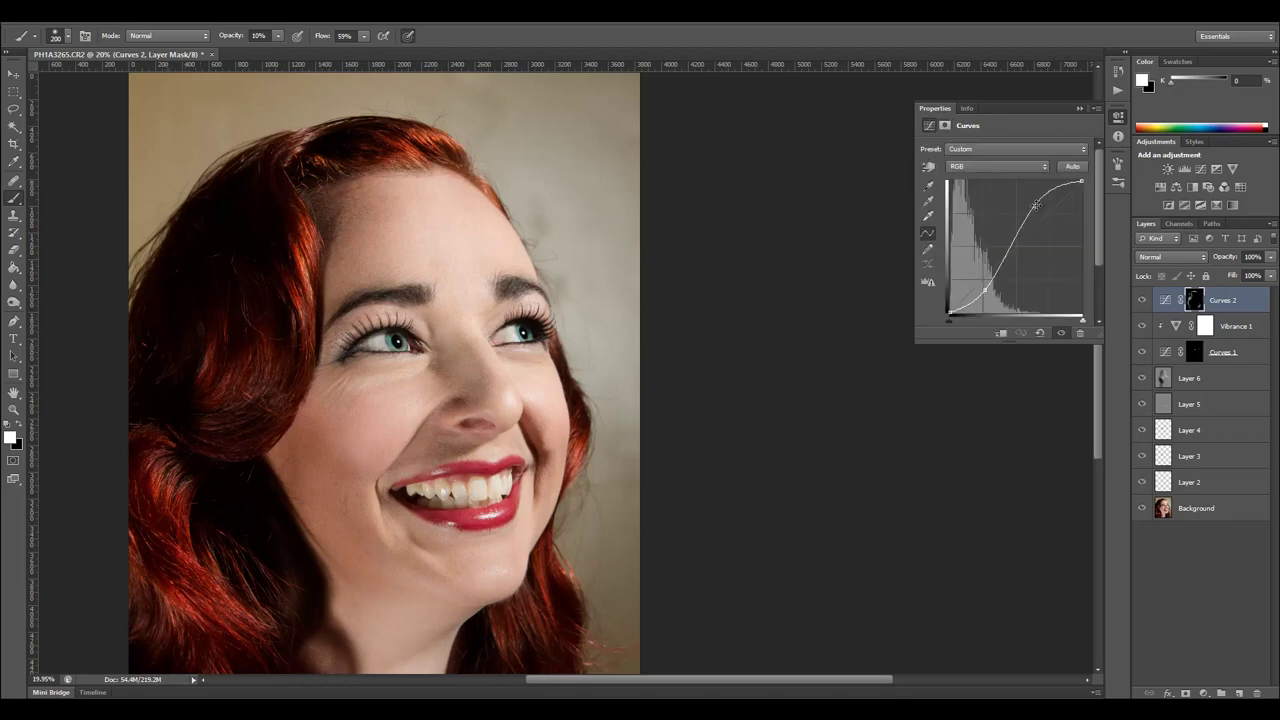
mouse_move(1035, 205)
left_mouse_down()
mouse_move(1050, 224)
mouse_move(1032, 200)
left_mouse_up()
mouse_move(985, 288)
left_mouse_down()
mouse_move(966, 252)
mouse_move(980, 282)
mouse_move(955, 263)
mouse_move(984, 285)
left_mouse_up()
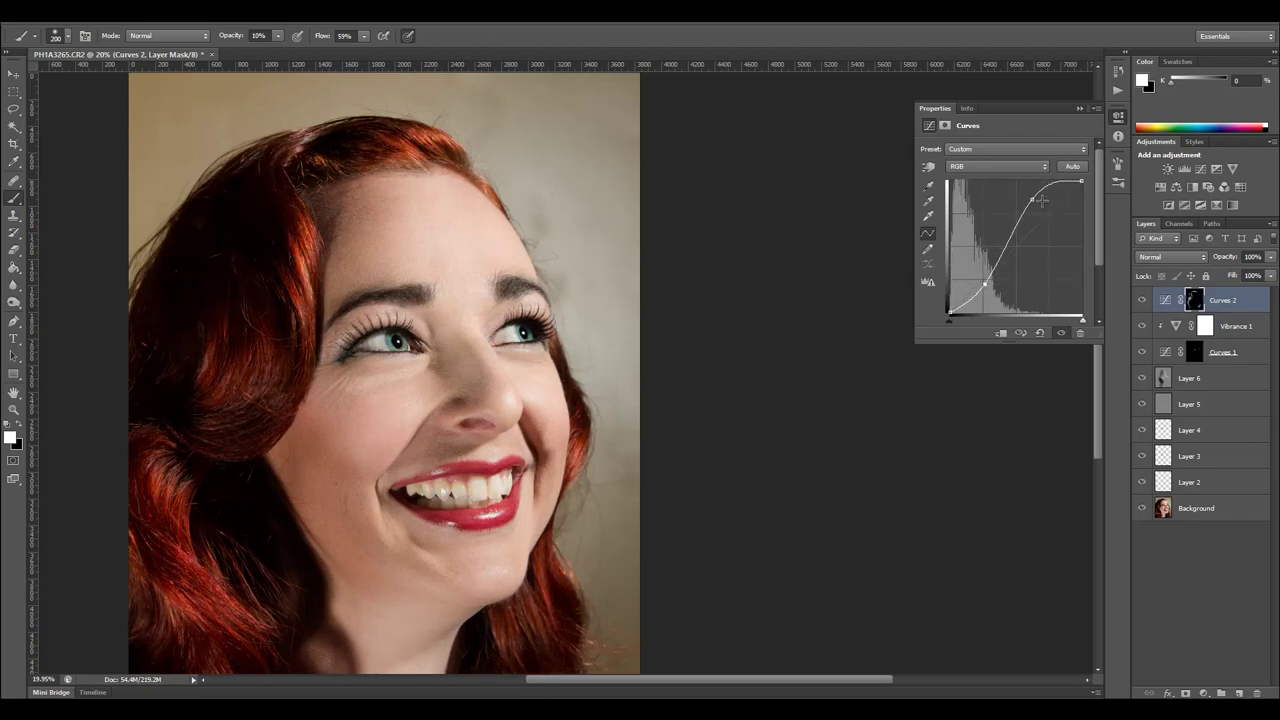
left_click_drag(1041, 201, 1030, 205)
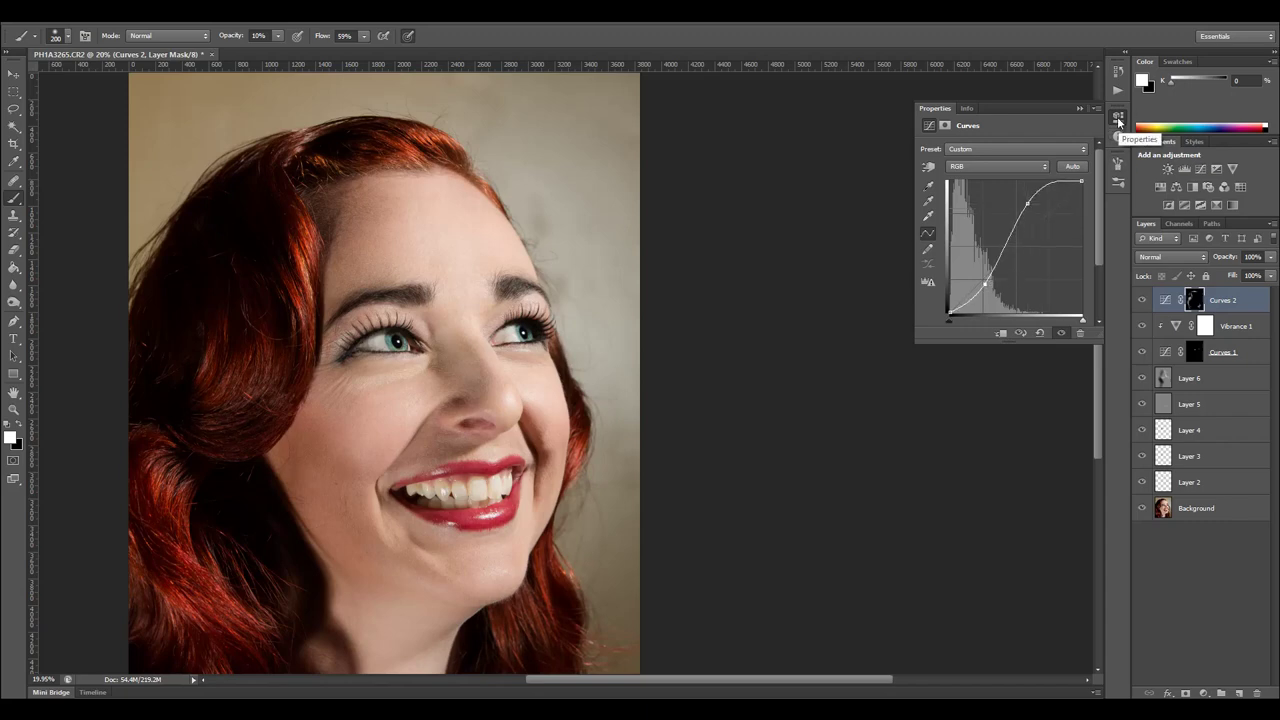
left_click(11, 73)
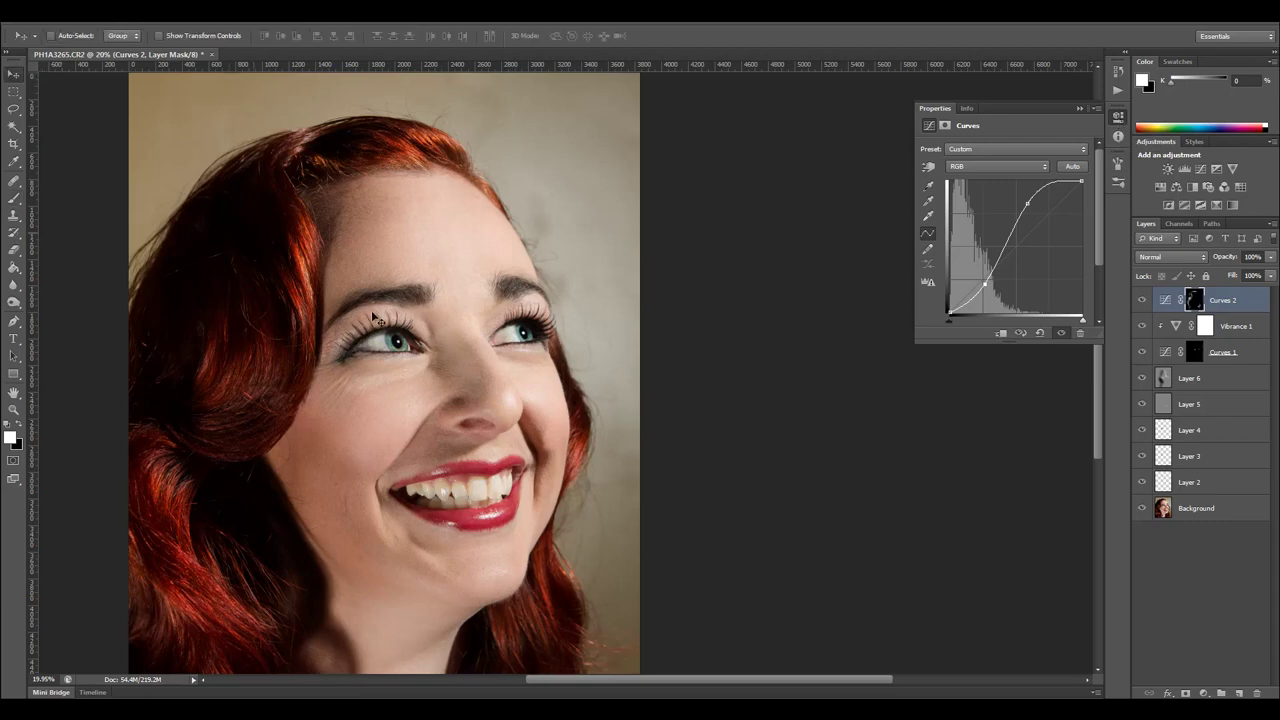
Stamp all visible layers into a new merged Layer 7 with Ctrl+Alt+Shift+E.
scroll(479, 461, "up", 3)
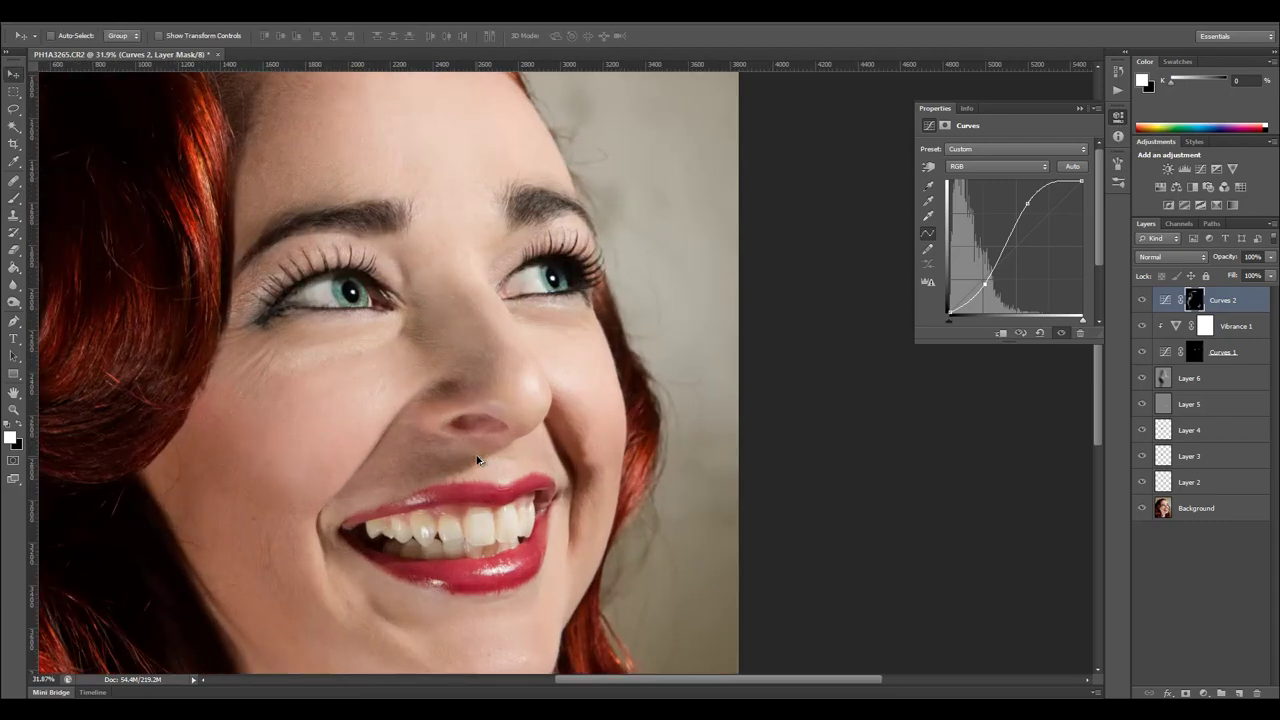
scroll(472, 450, "down", 2)
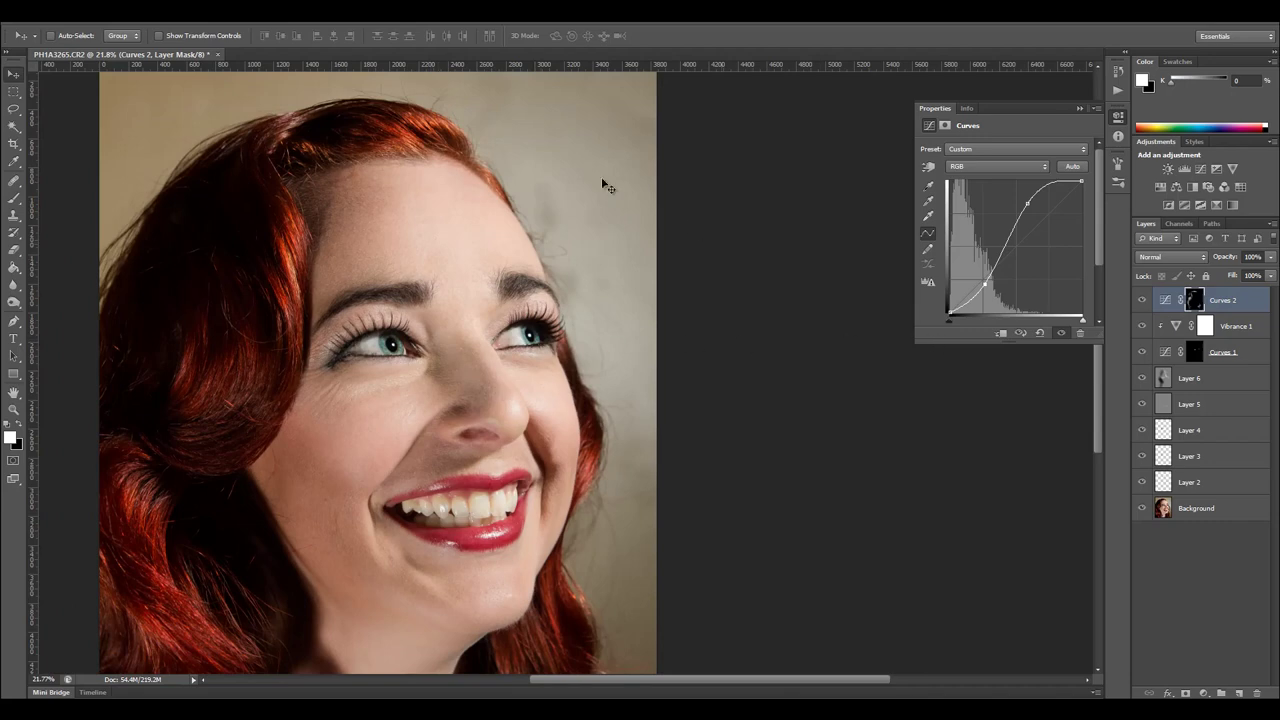
scroll(334, 259, "up", 1)
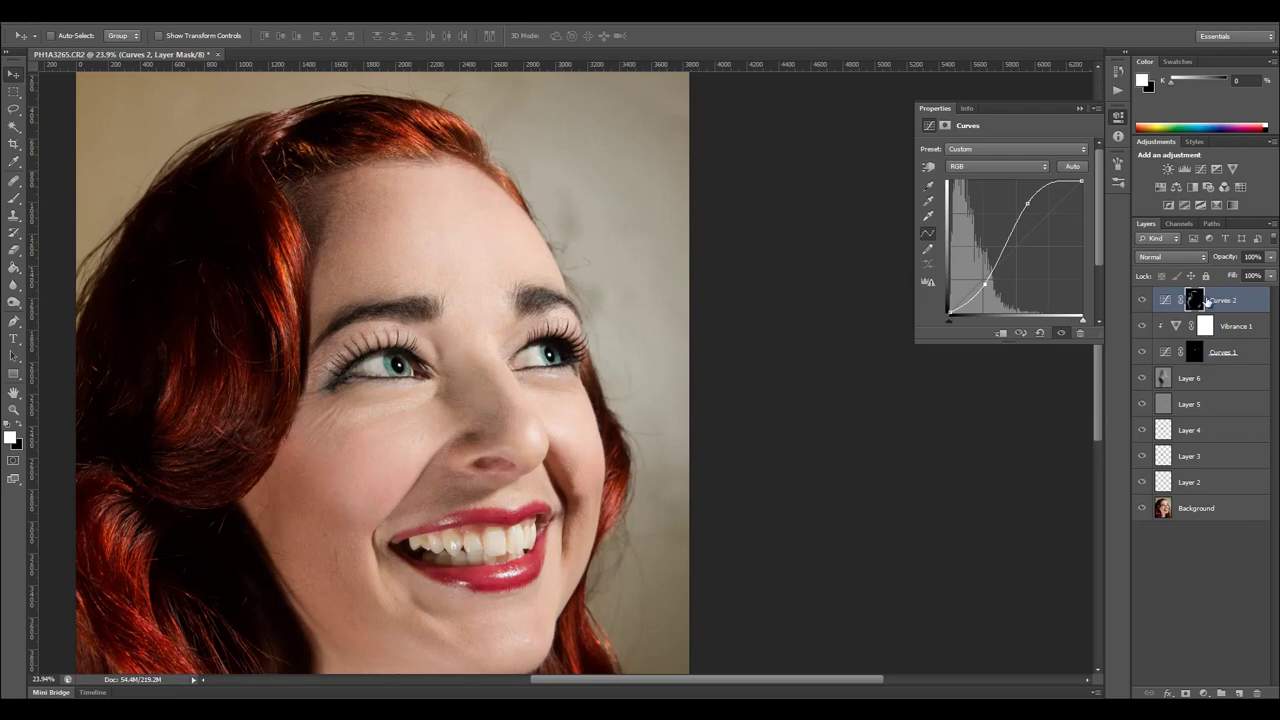
key("ctrl+shift+alt+e")
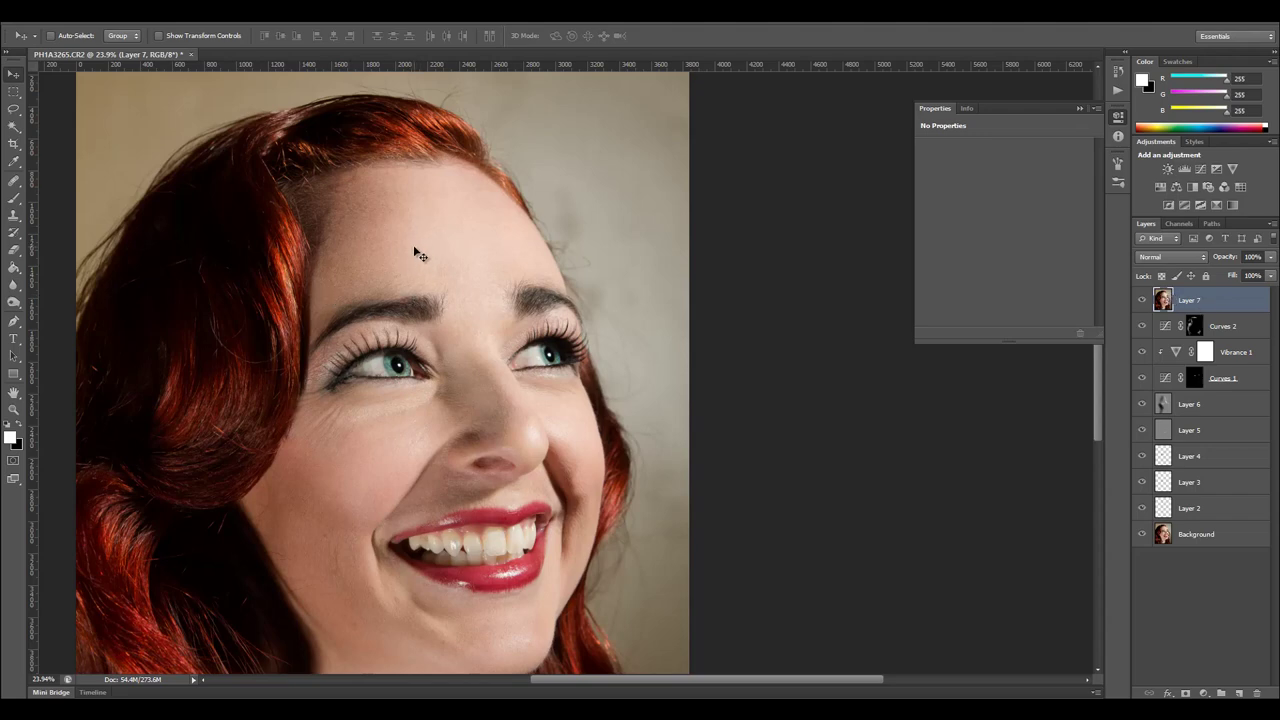
Apply Dust & Scratches to Layer 7 with a large radius and Threshold 1 to blur away skin texture.
scroll(430, 249, "up", 4)
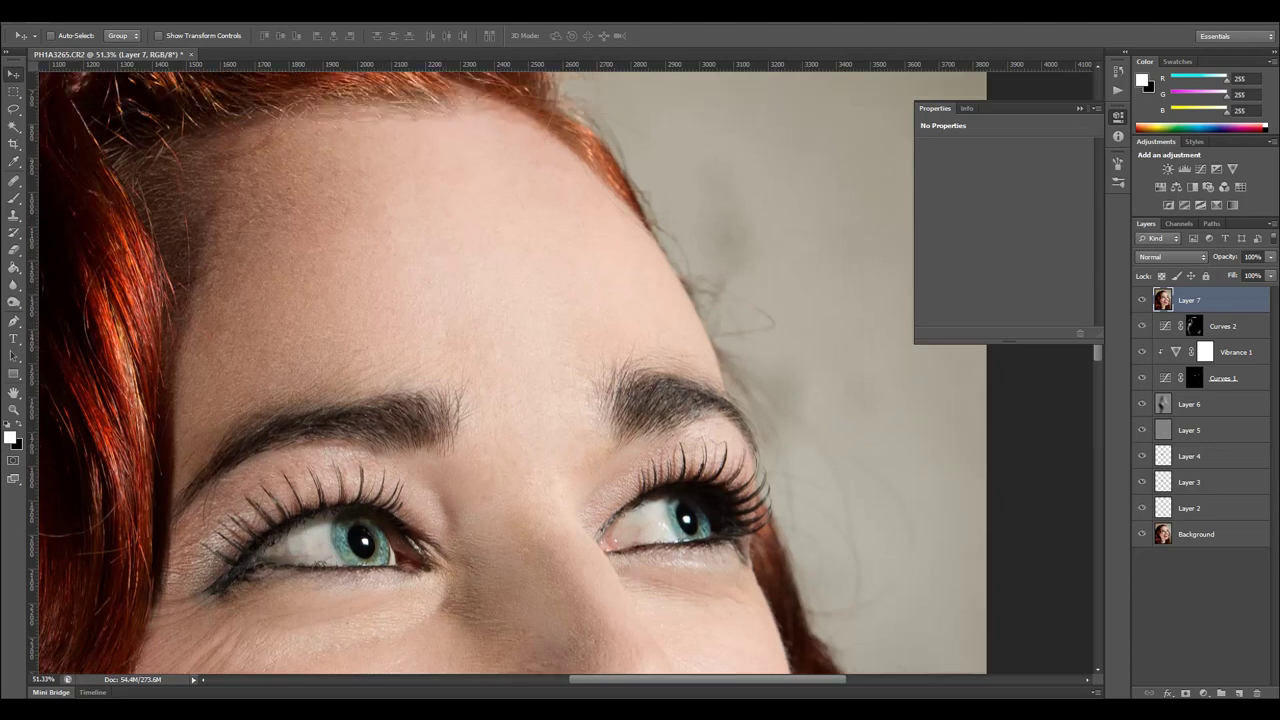
left_click(216, 2)
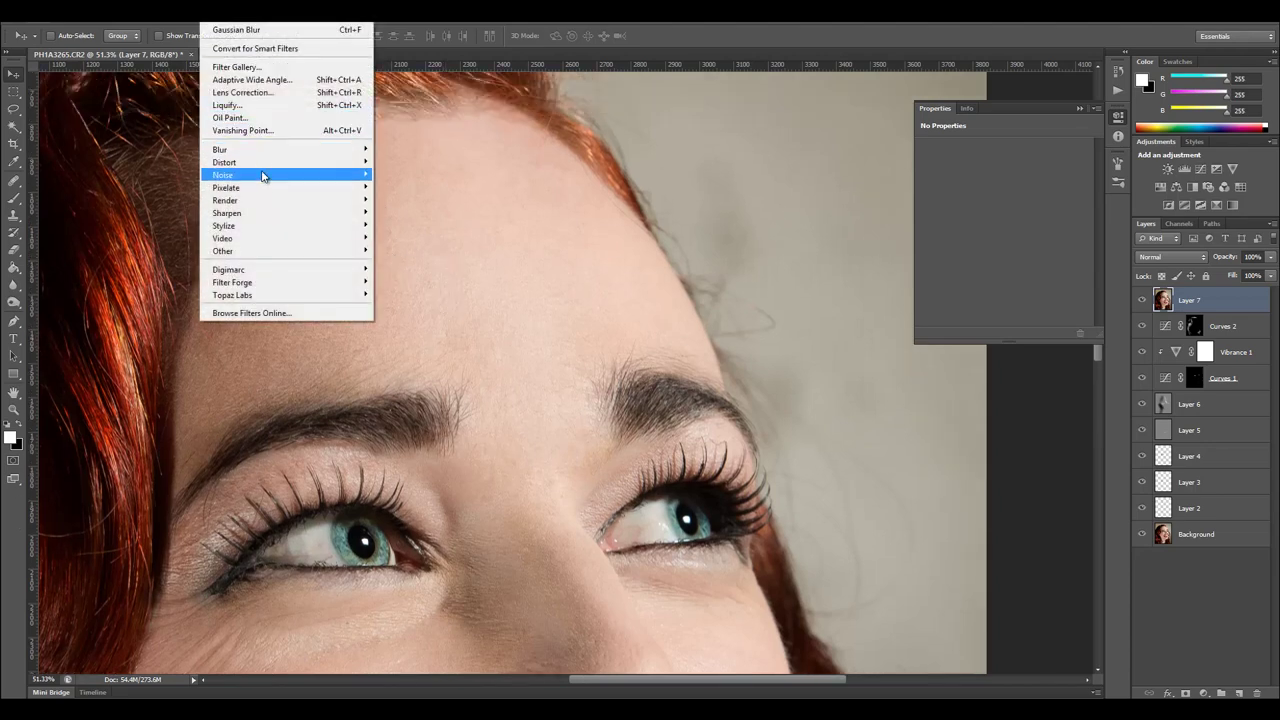
mouse_move(263, 177)
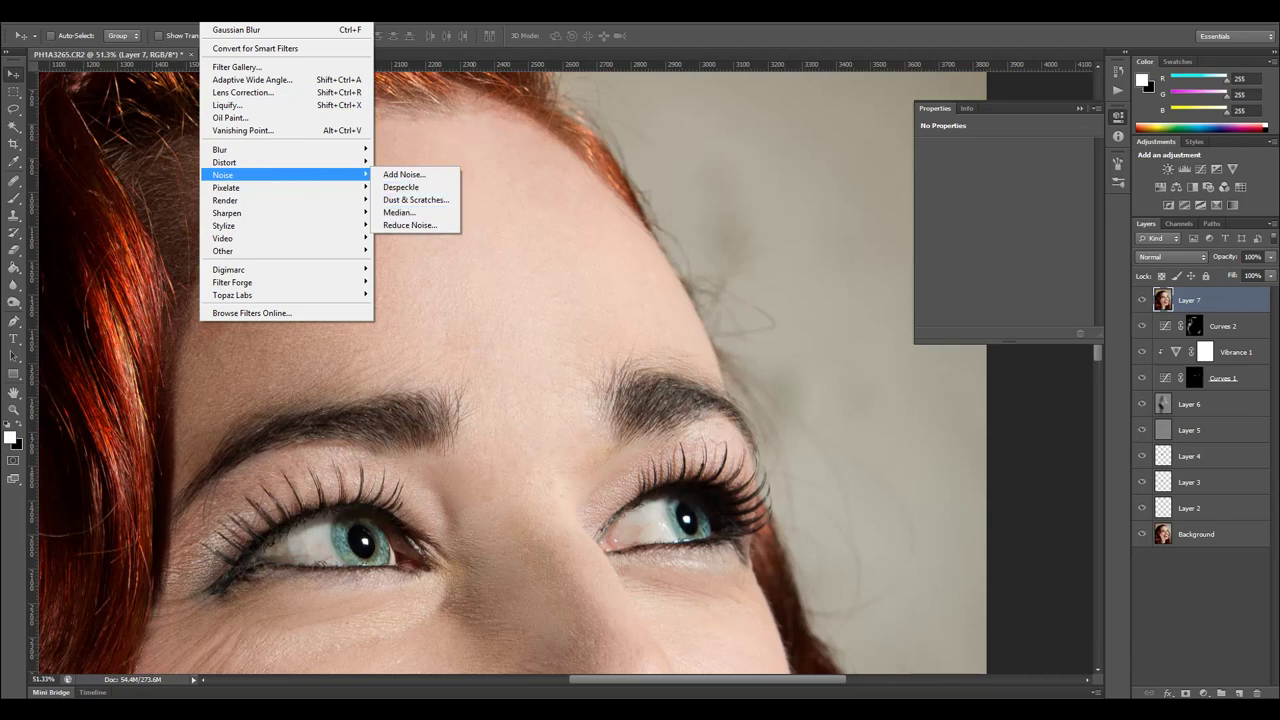
key("Escape")
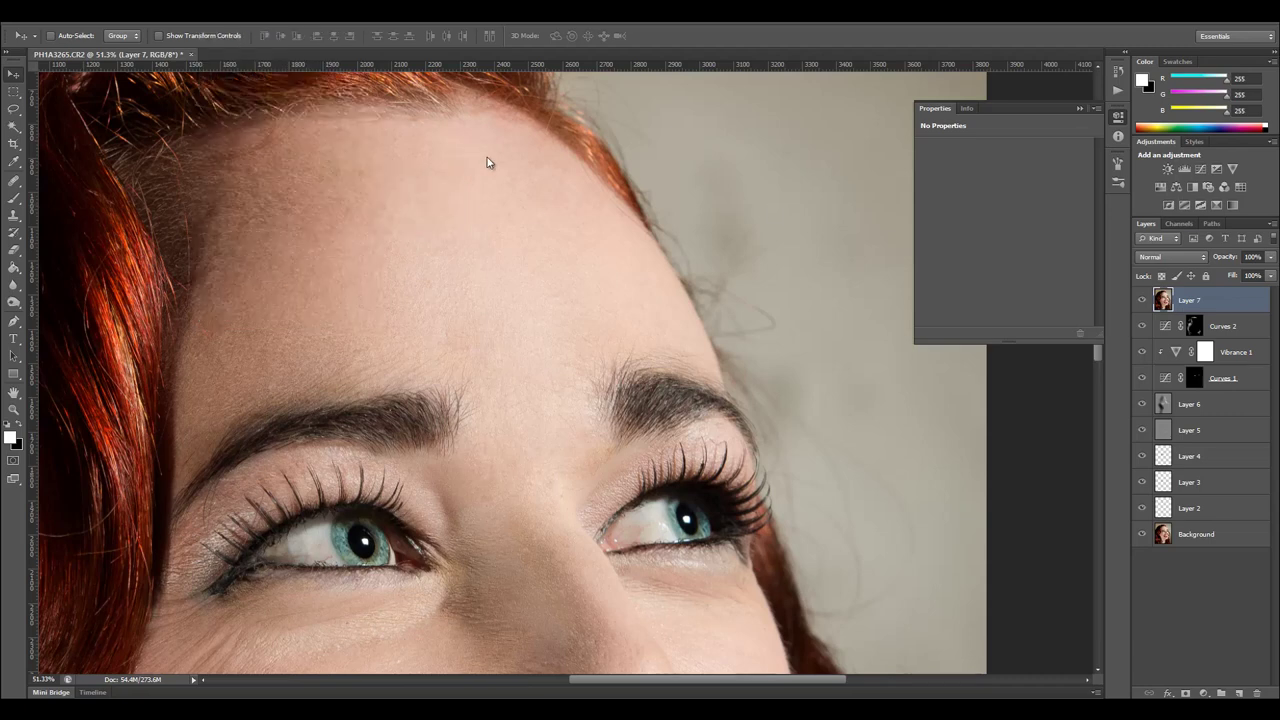
left_click(216, 18)
mouse_move(266, 177)
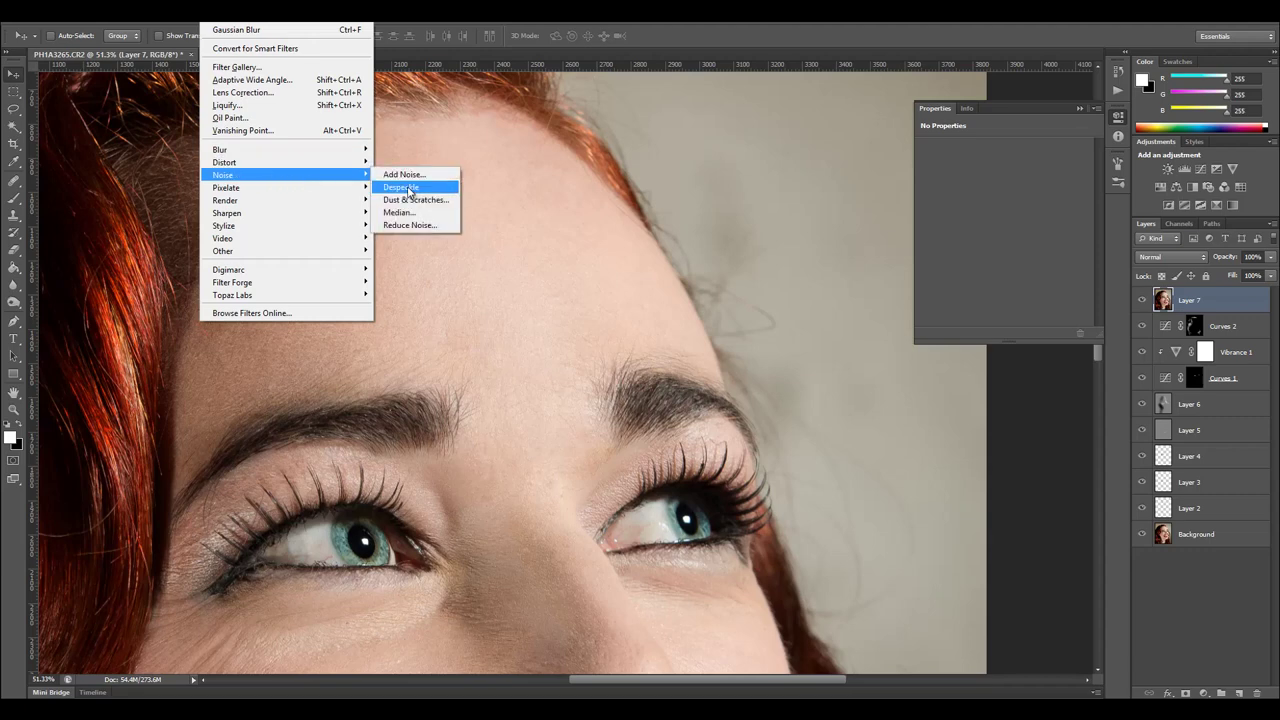
left_click(416, 203)
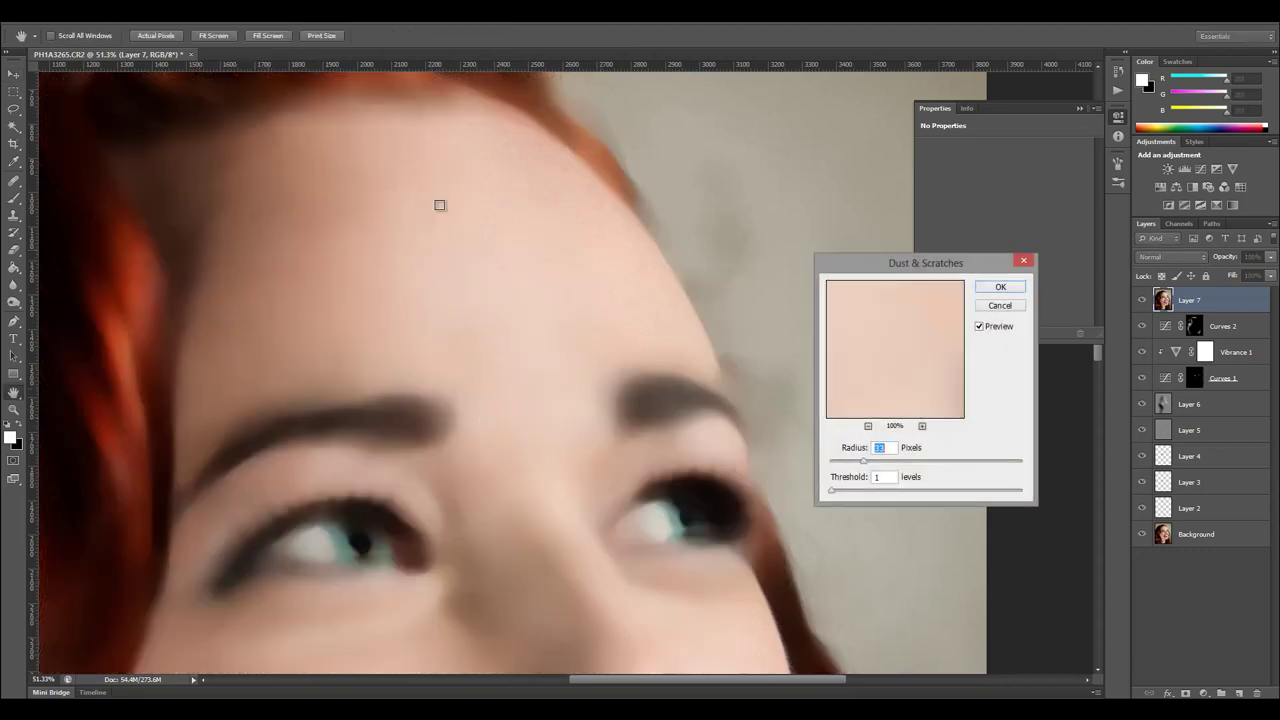
left_click(851, 462)
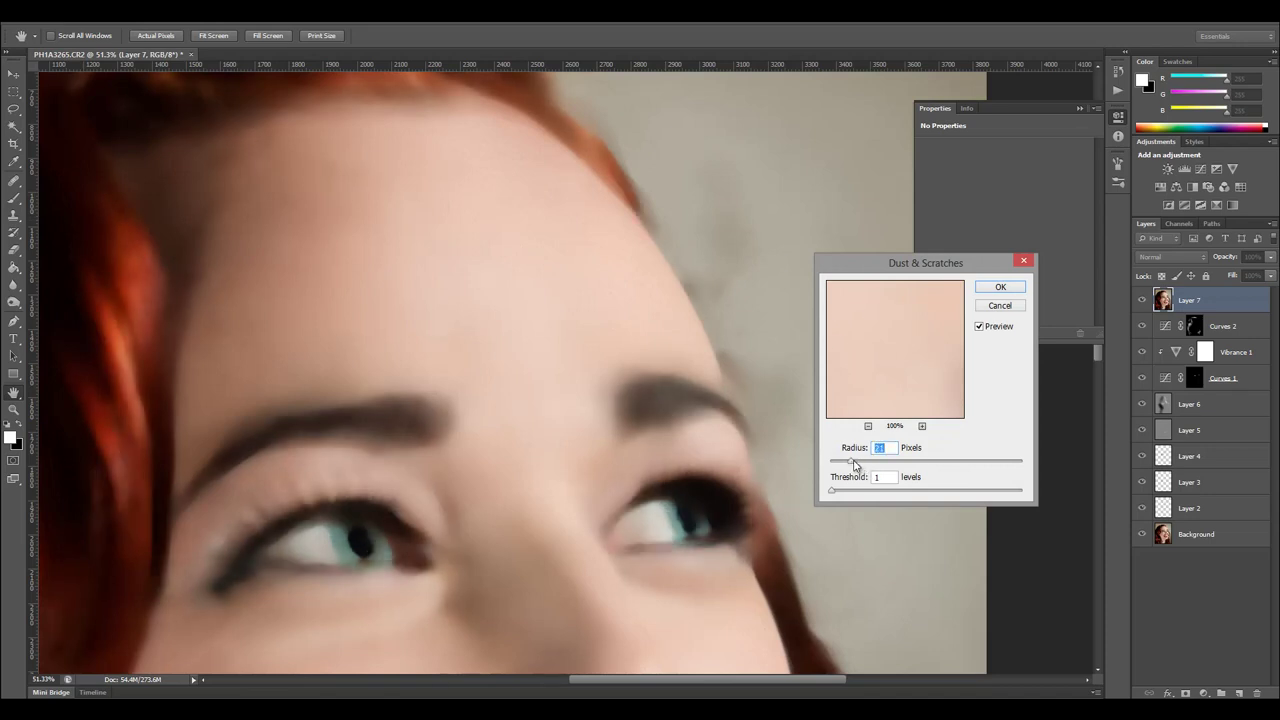
left_click_drag(841, 463, 859, 463)
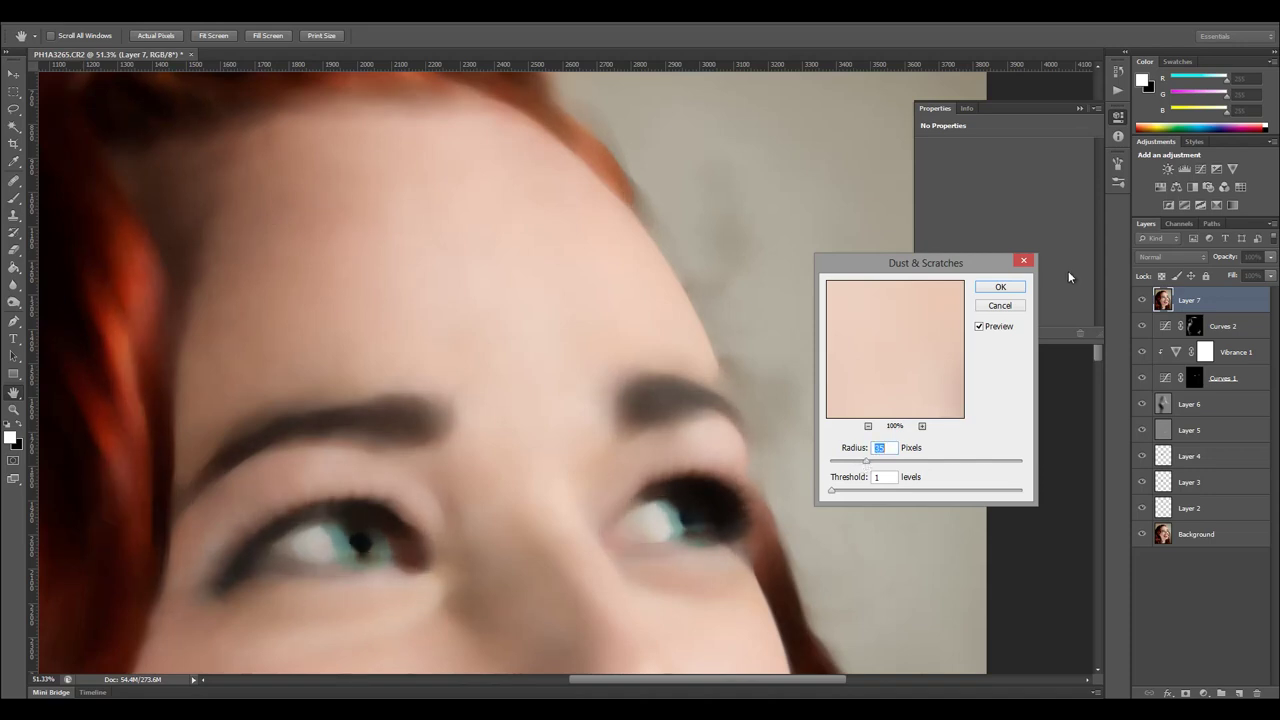
left_click(1001, 288)
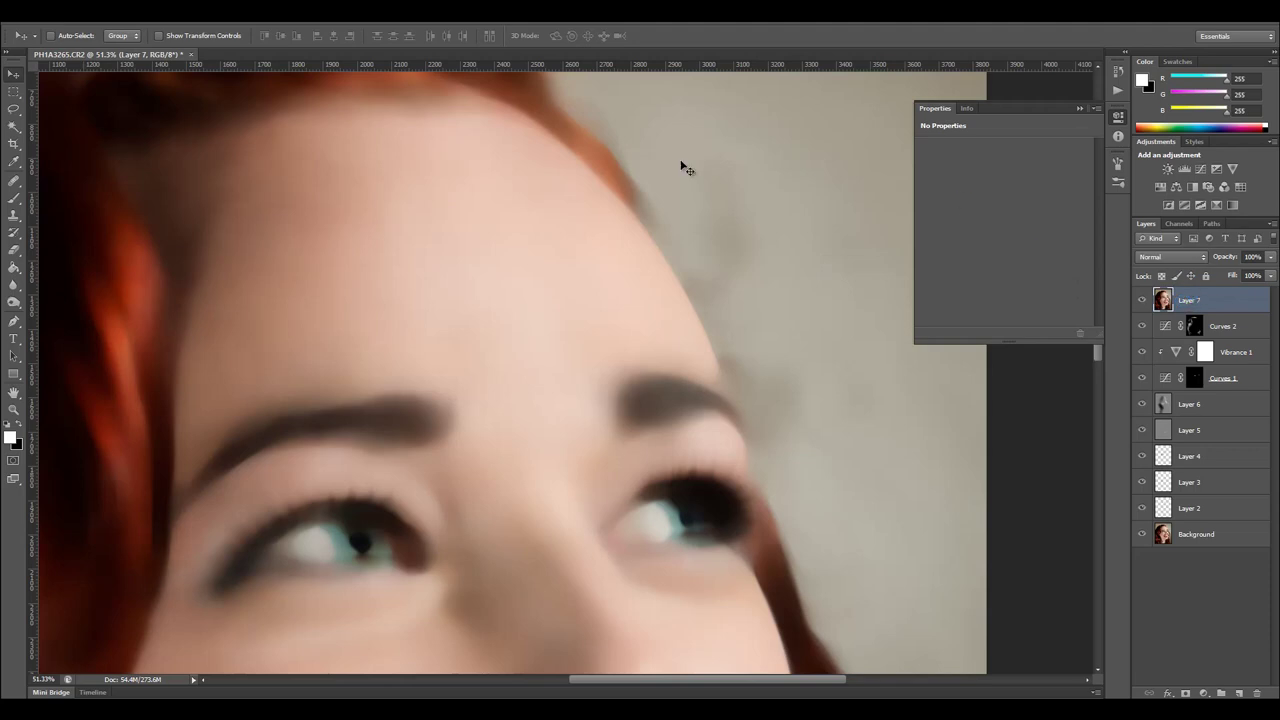
Give Layer 7 an inverted black mask and paint smoothing onto the forehead at 20% brush opacity.
left_click(1185, 693)
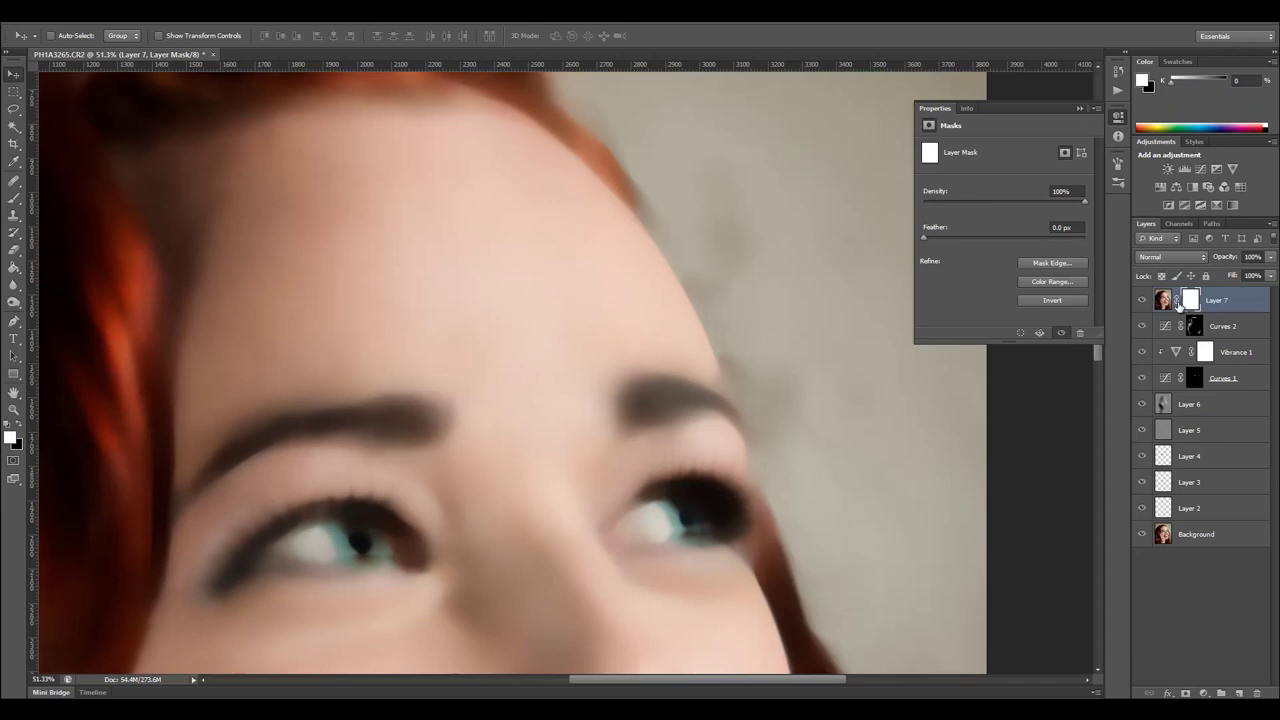
key("ctrl+i")
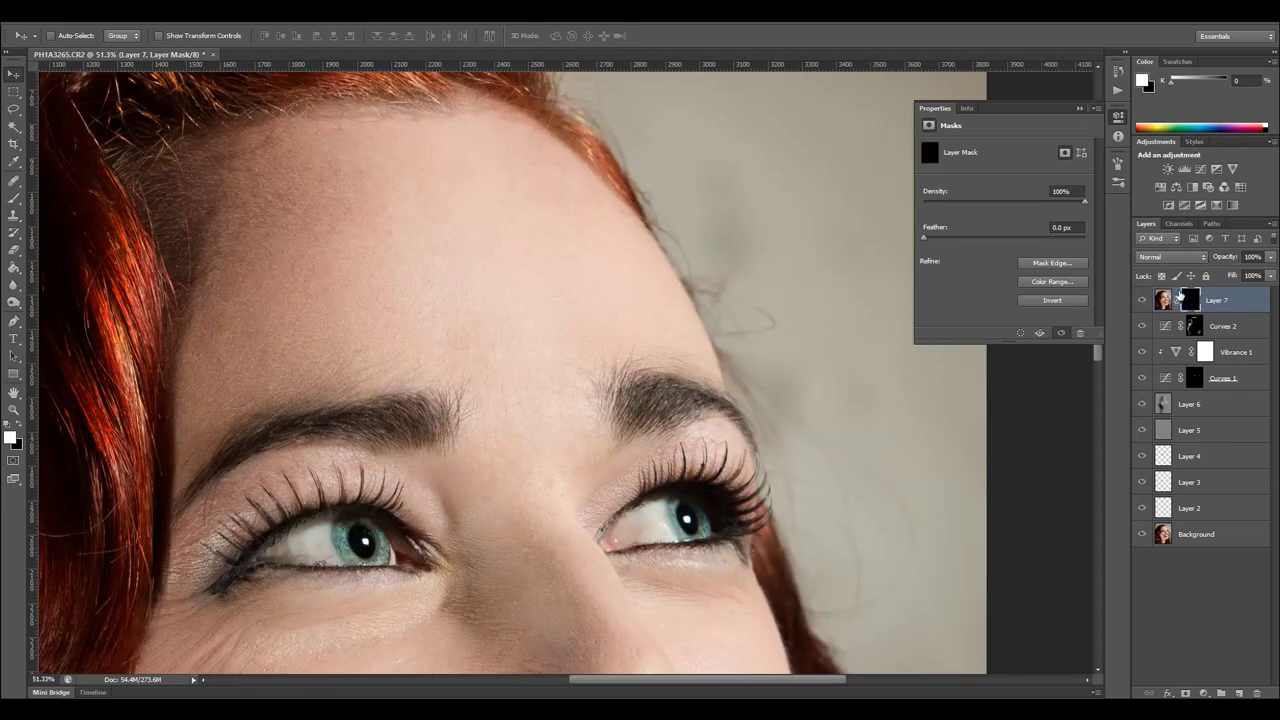
left_click(15, 198)
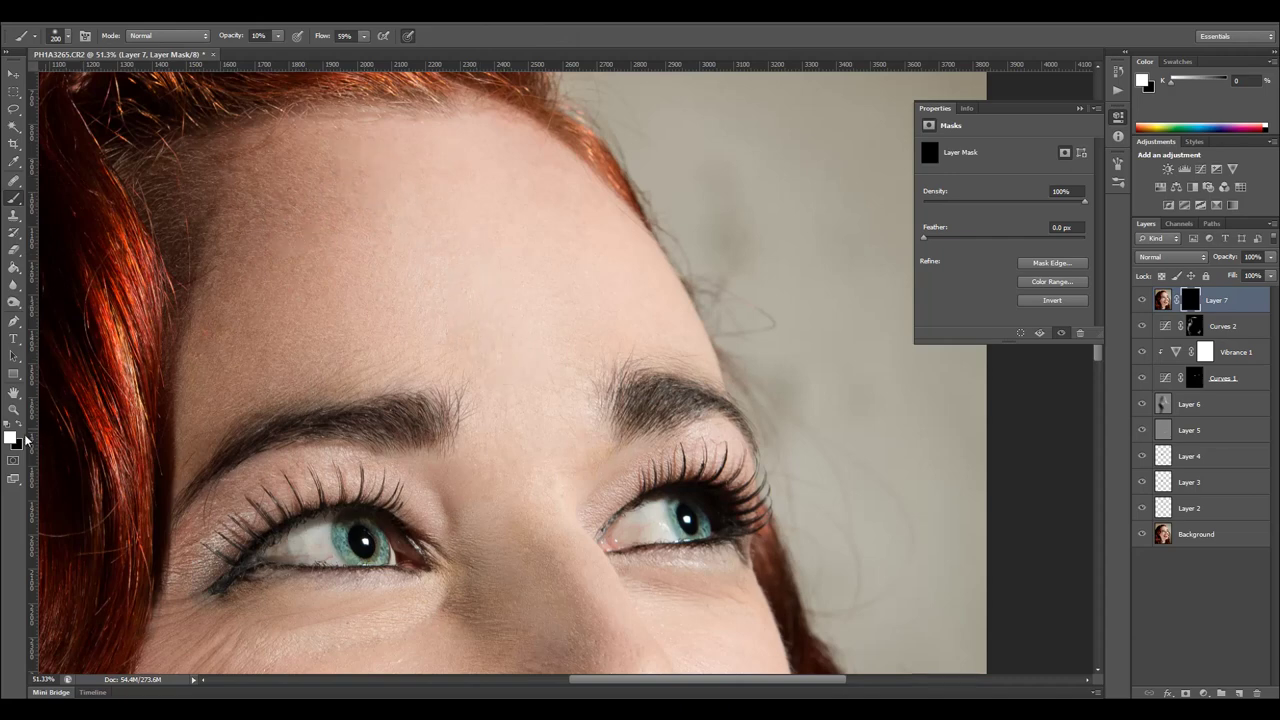
mouse_move(417, 280)
left_mouse_down()
mouse_move(393, 340)
mouse_move(427, 338)
mouse_move(314, 345)
mouse_move(326, 357)
mouse_move(302, 343)
mouse_move(362, 356)
mouse_move(281, 333)
mouse_move(241, 368)
mouse_move(276, 295)
mouse_move(253, 279)
mouse_move(214, 172)
left_mouse_up()
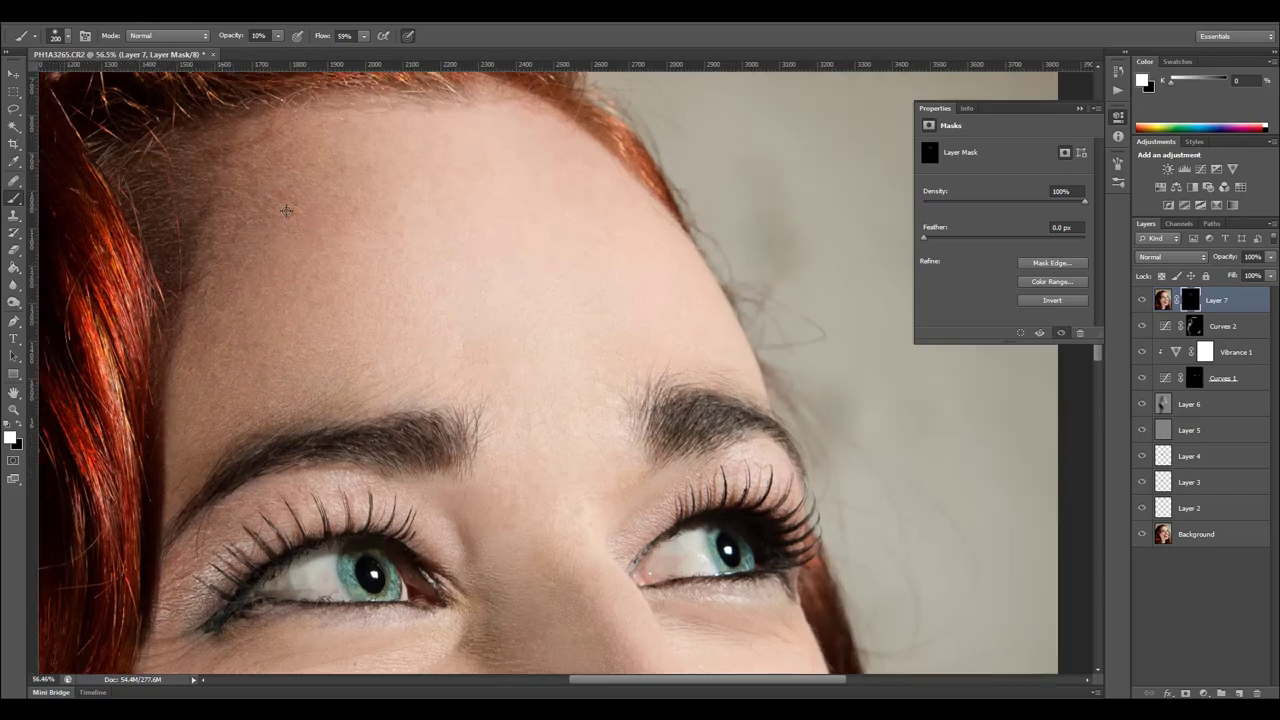
mouse_move(282, 205)
left_mouse_down()
mouse_move(473, 341)
mouse_move(480, 389)
mouse_move(349, 423)
mouse_move(463, 417)
mouse_move(439, 412)
left_mouse_up()
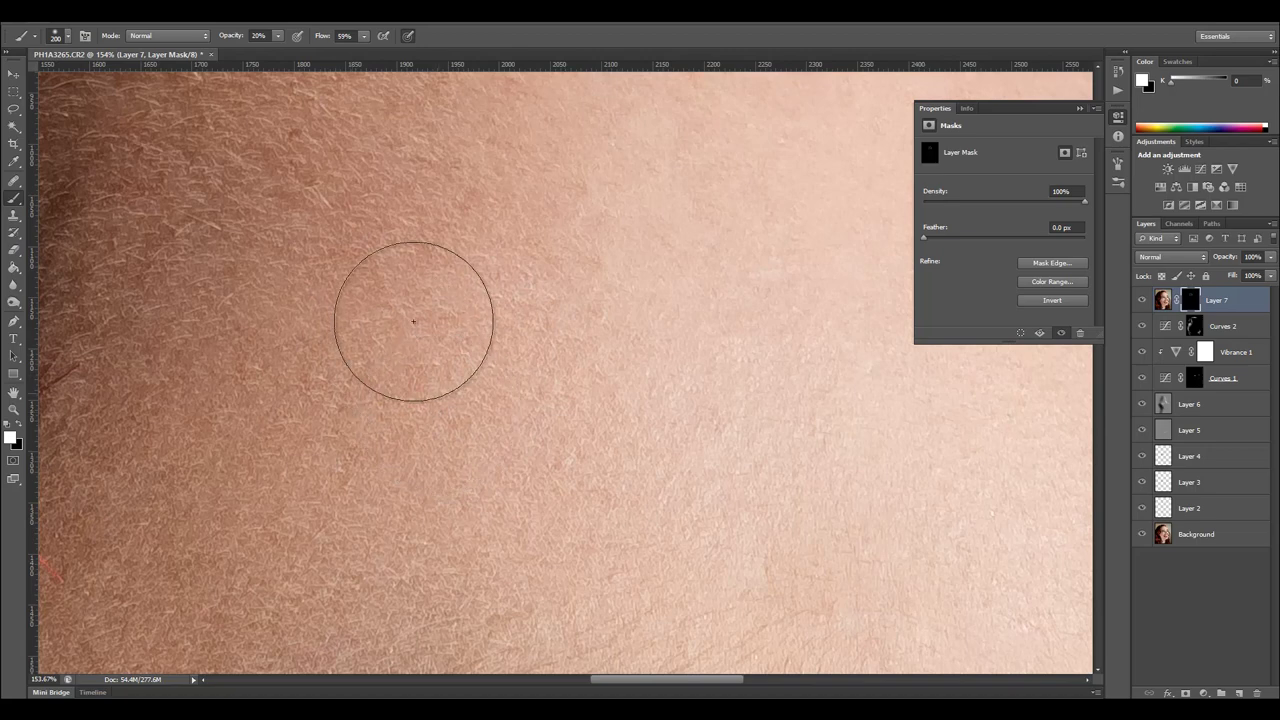
key("2")
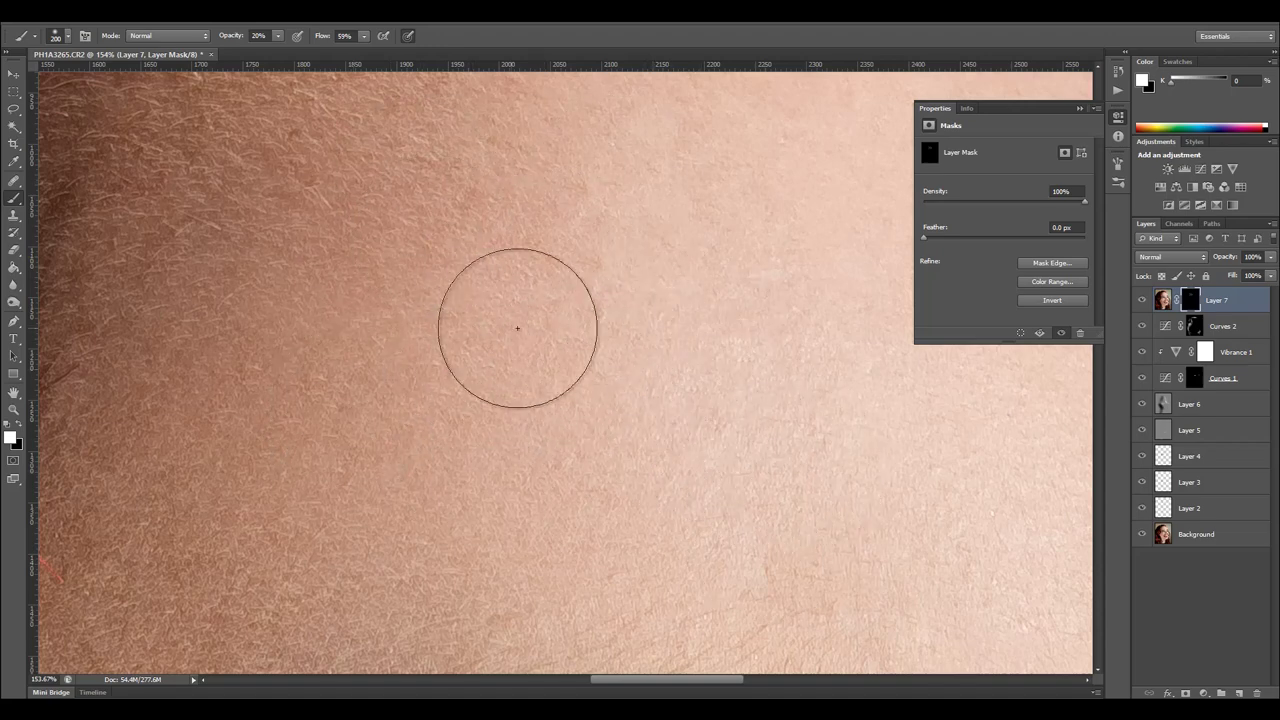
Paint the smoothing over the left forehead skin and just above the eyebrow.
scroll(358, 350, "up", 2)
scroll(400, 280, "up", 2)
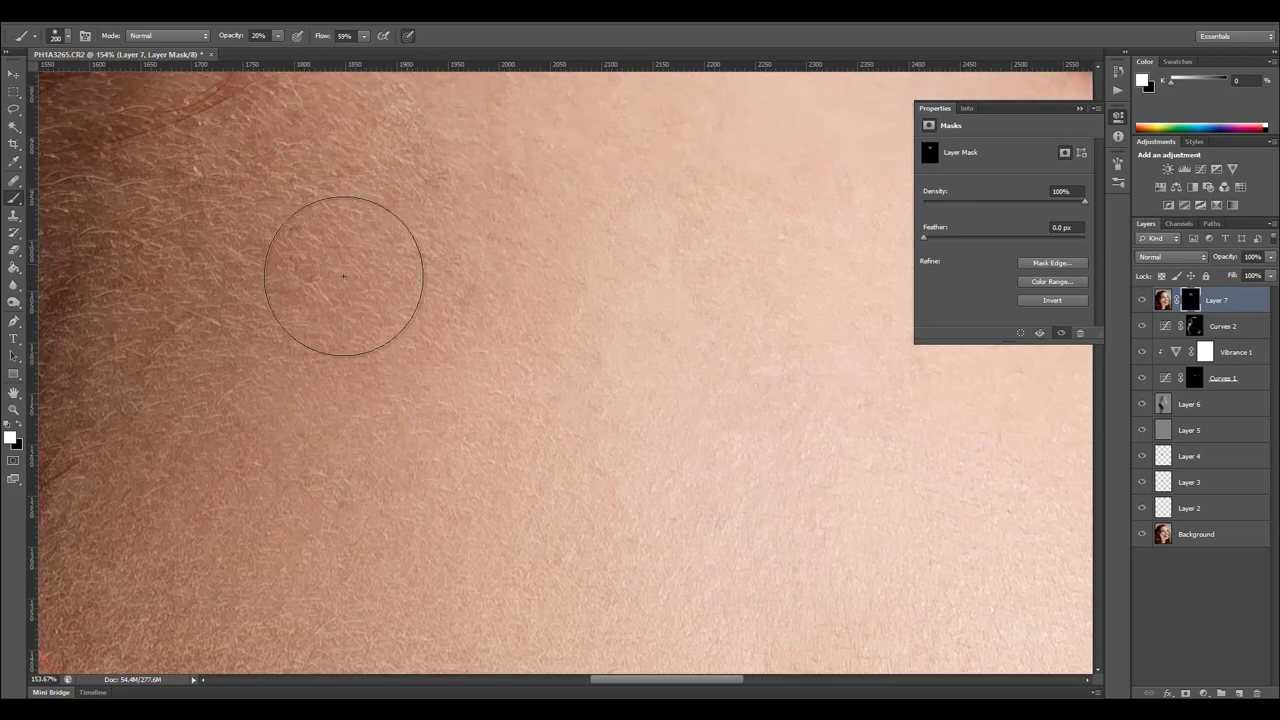
scroll(319, 320, "up", 2)
scroll(319, 332, "up", 2)
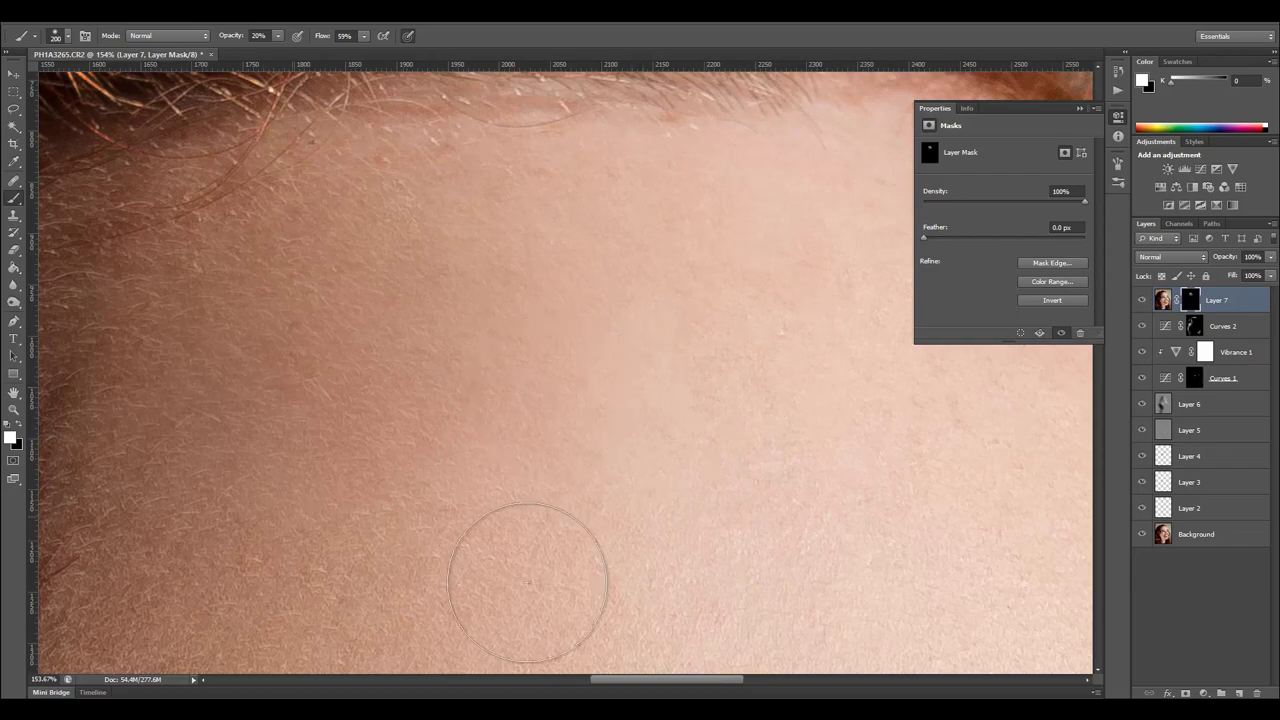
scroll(349, 548, "down", 2)
scroll(349, 548, "down", 5)
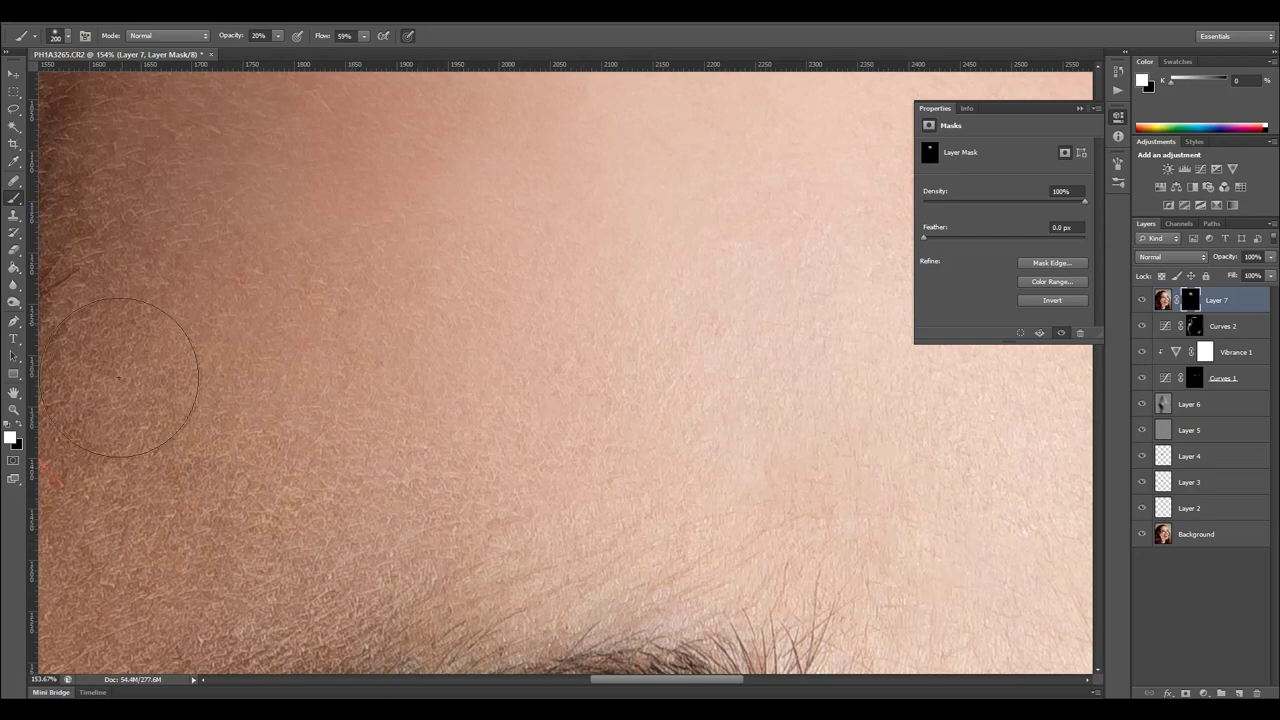
mouse_move(213, 473)
left_mouse_down()
mouse_move(274, 491)
mouse_move(200, 463)
mouse_move(283, 523)
mouse_move(527, 508)
left_mouse_up()
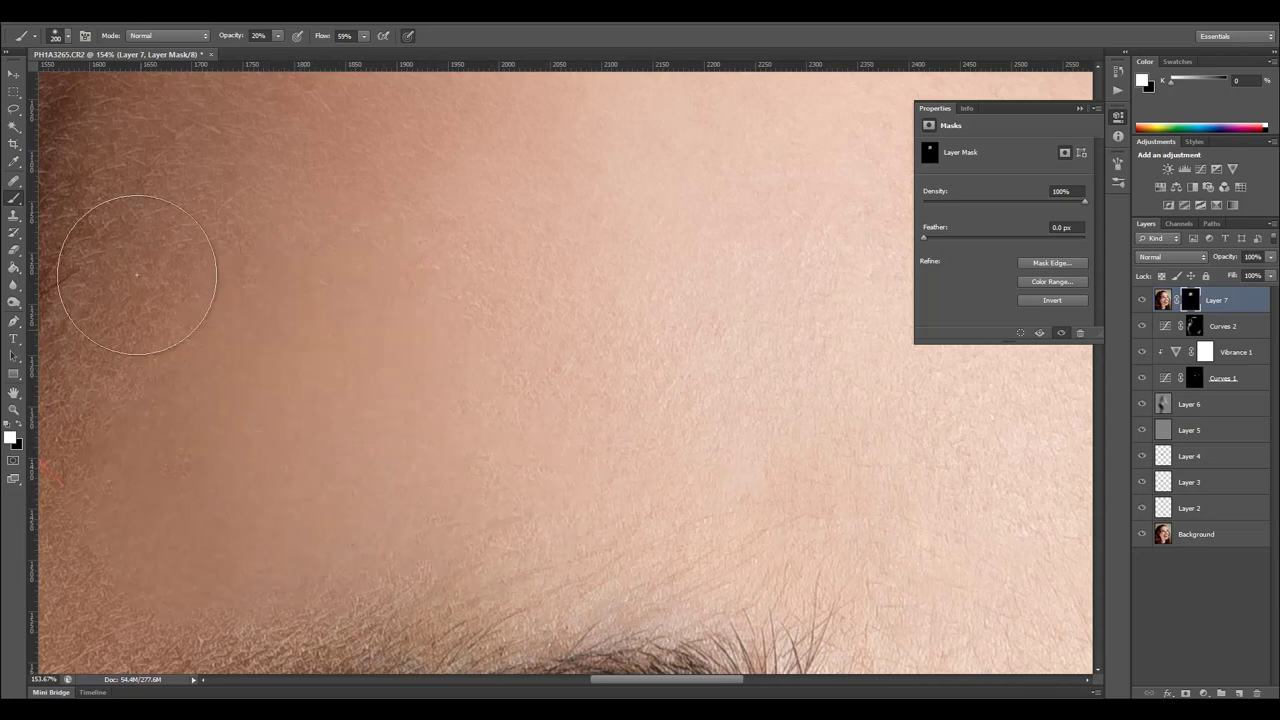
left_click_drag(171, 357, 317, 352)
scroll(317, 352, "down", 5)
scroll(317, 352, "left", 5)
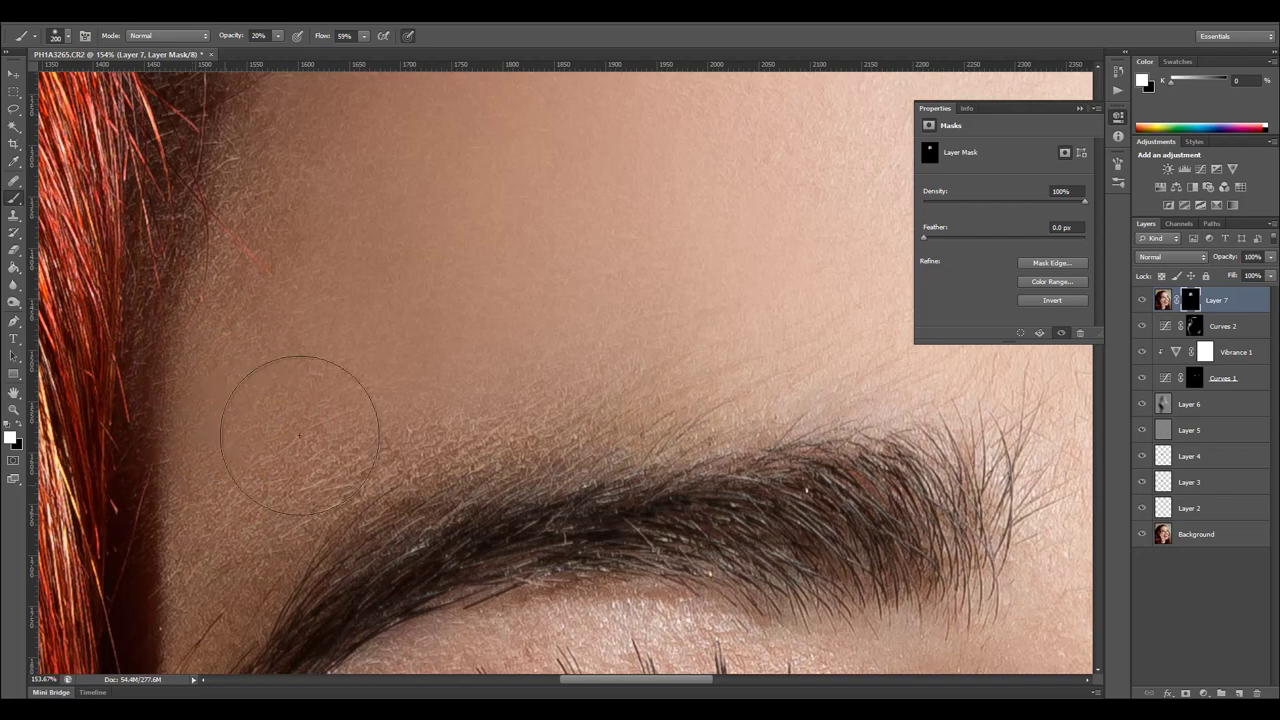
mouse_move(559, 402)
left_mouse_down()
mouse_move(373, 392)
mouse_move(612, 277)
mouse_move(571, 330)
mouse_move(710, 373)
mouse_move(580, 358)
left_mouse_up()
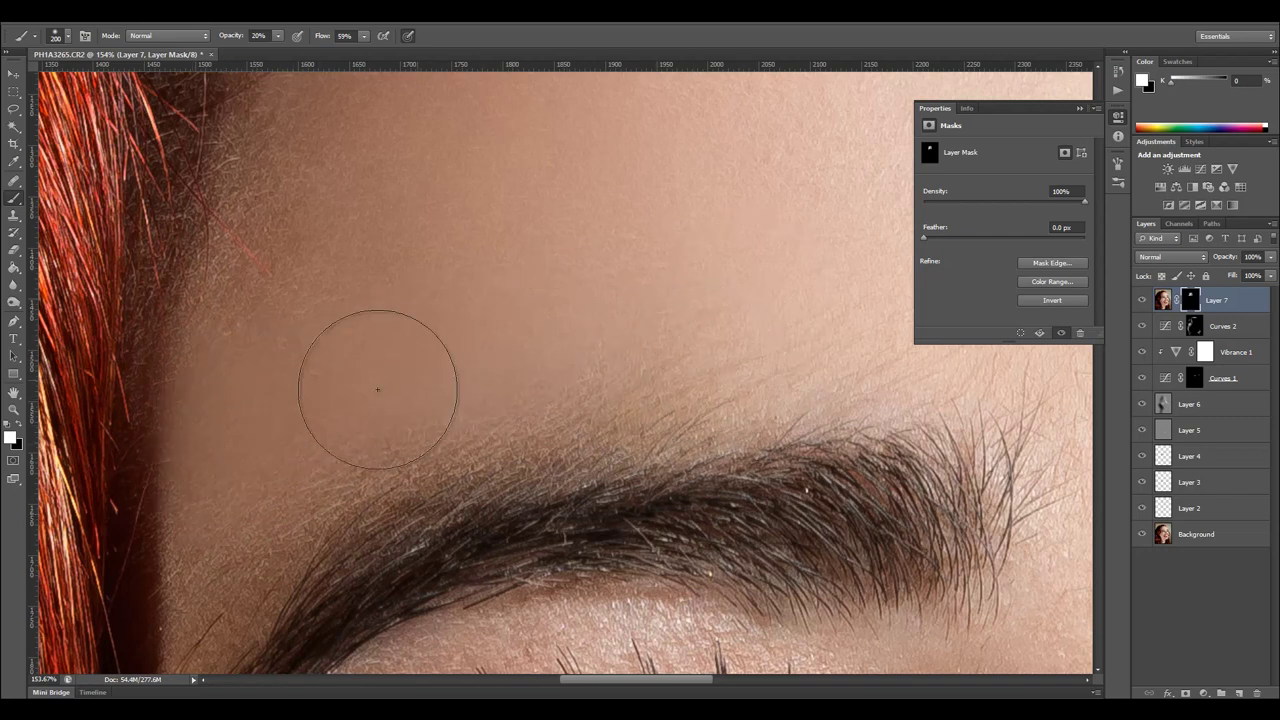
Zoom and pan across the portrait to bring the mouth area into view.
scroll(307, 314, "up", 3)
scroll(308, 318, "up", 1)
scroll(497, 394, "up", 1)
scroll(400, 430, "up", 8)
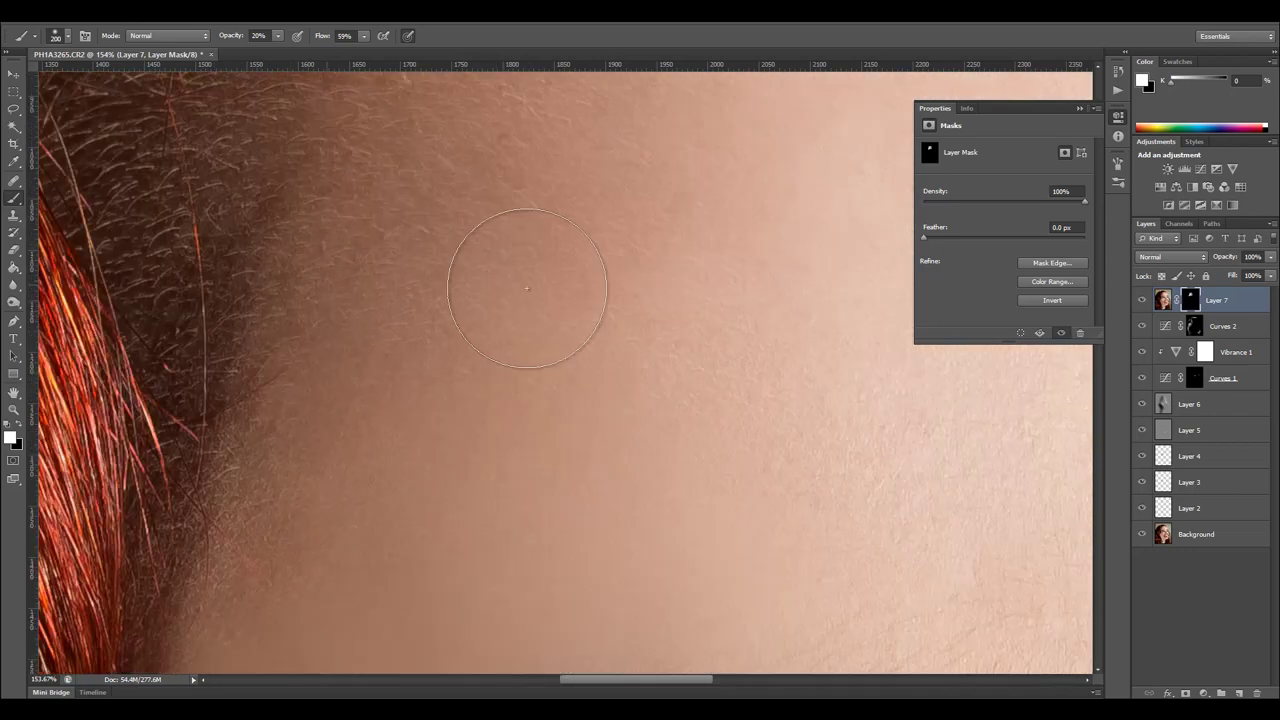
scroll(410, 332, "up", 3)
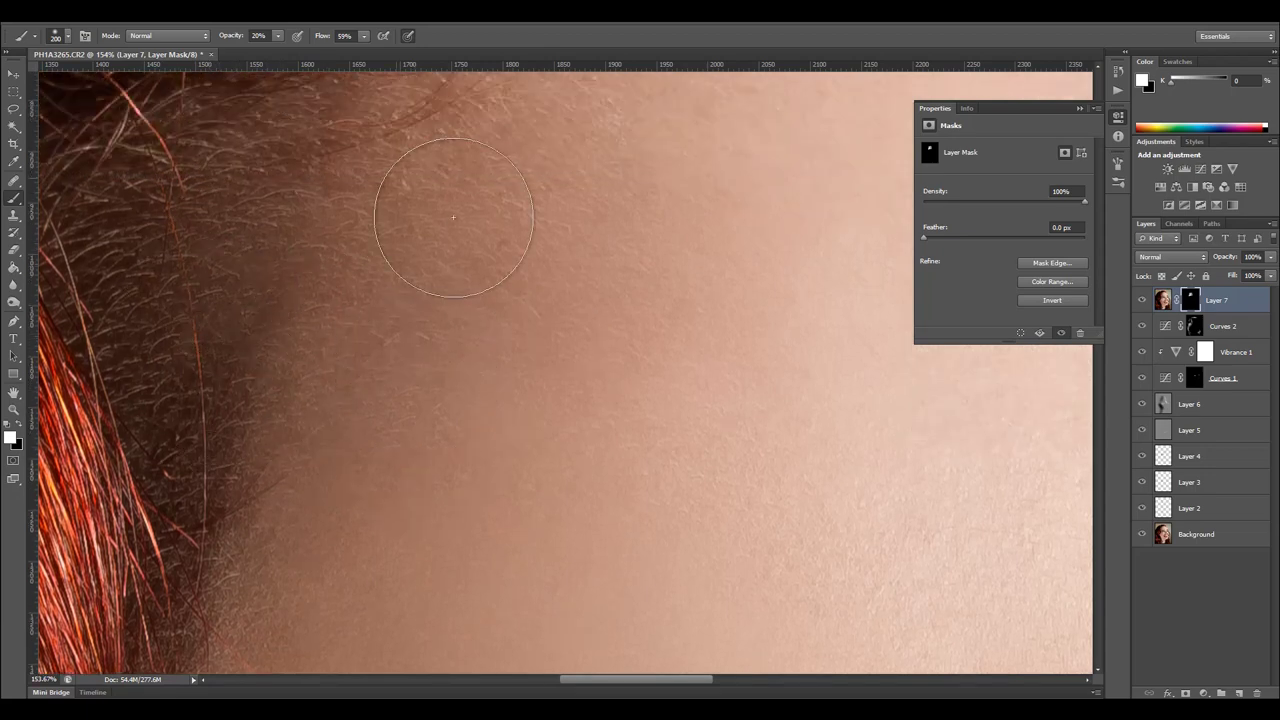
scroll(602, 407, "up", 1)
scroll(602, 407, "up", 3)
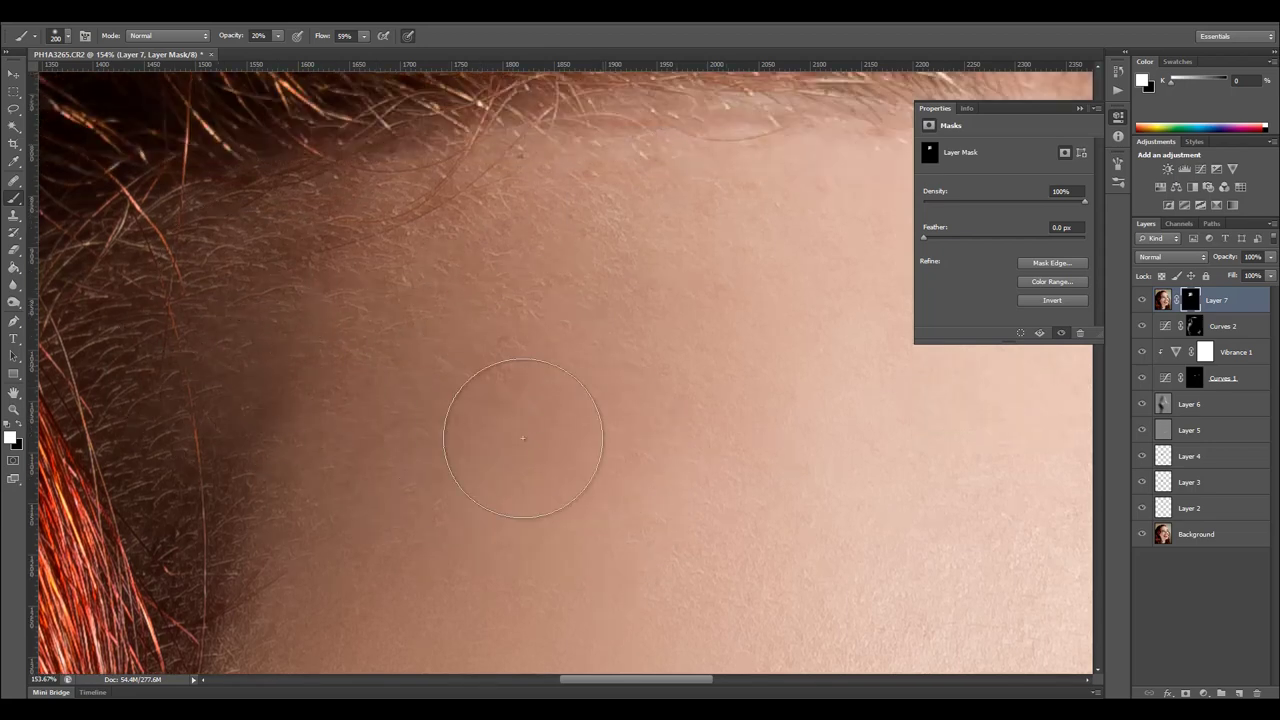
scroll(693, 489, "down", 7)
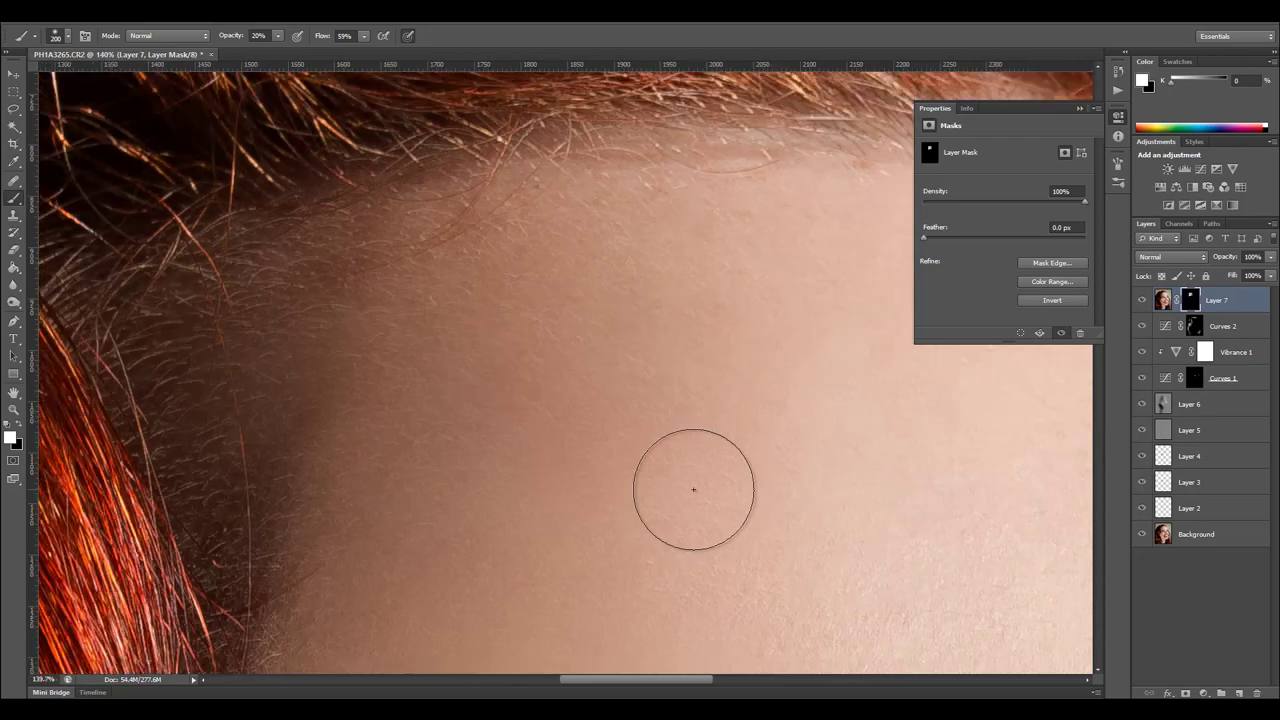
scroll(693, 489, "down", 3)
scroll(780, 526, "down", 3)
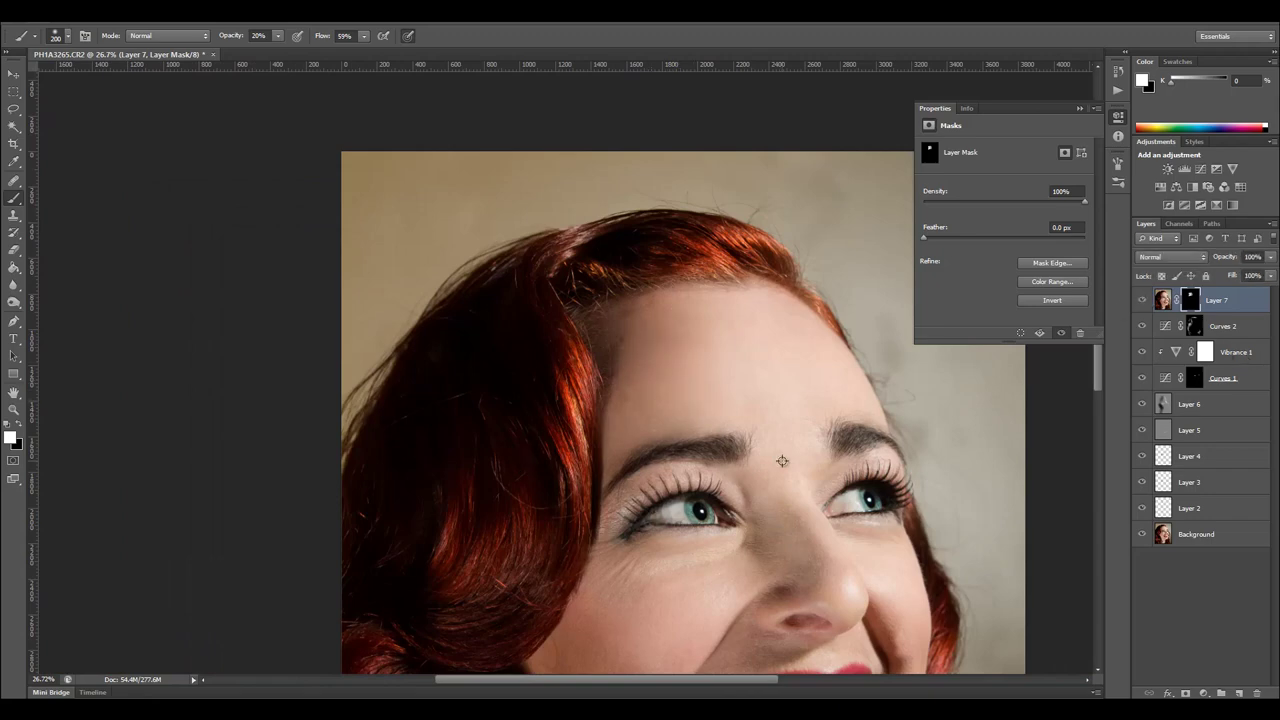
left_click_drag(830, 435, 623, 355)
scroll(556, 262, "down", 2)
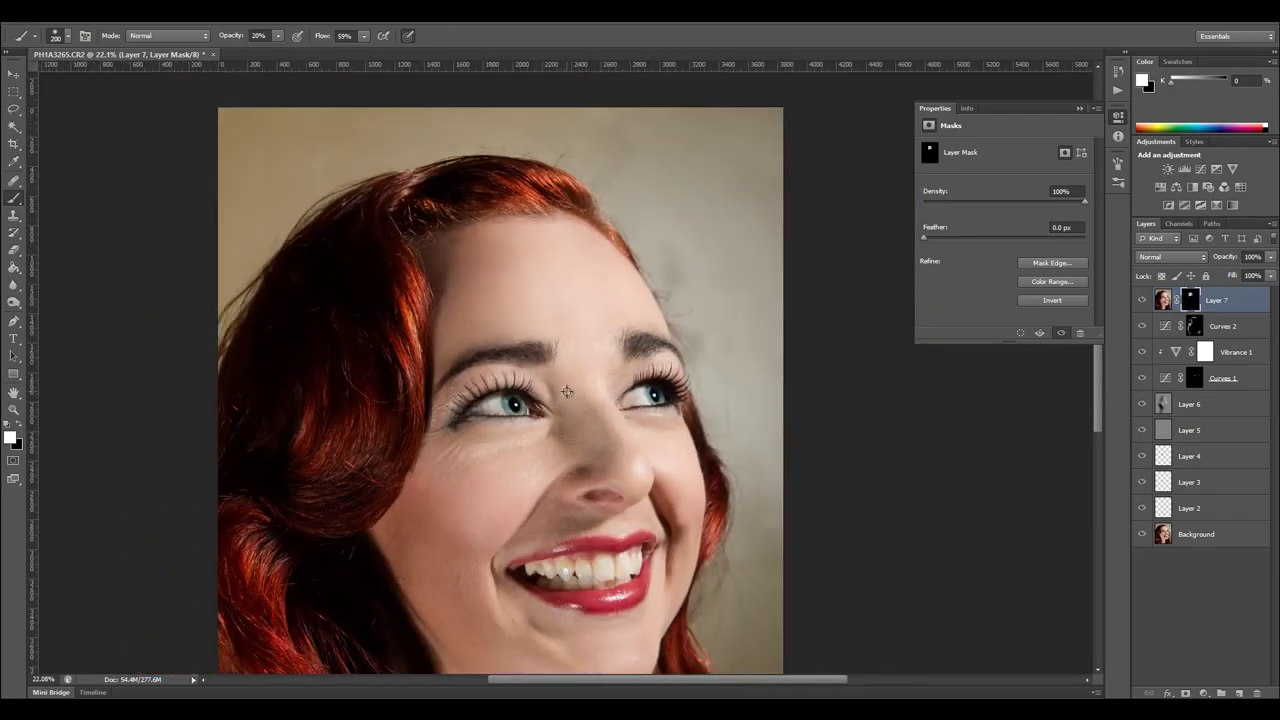
scroll(618, 345, "down", 2)
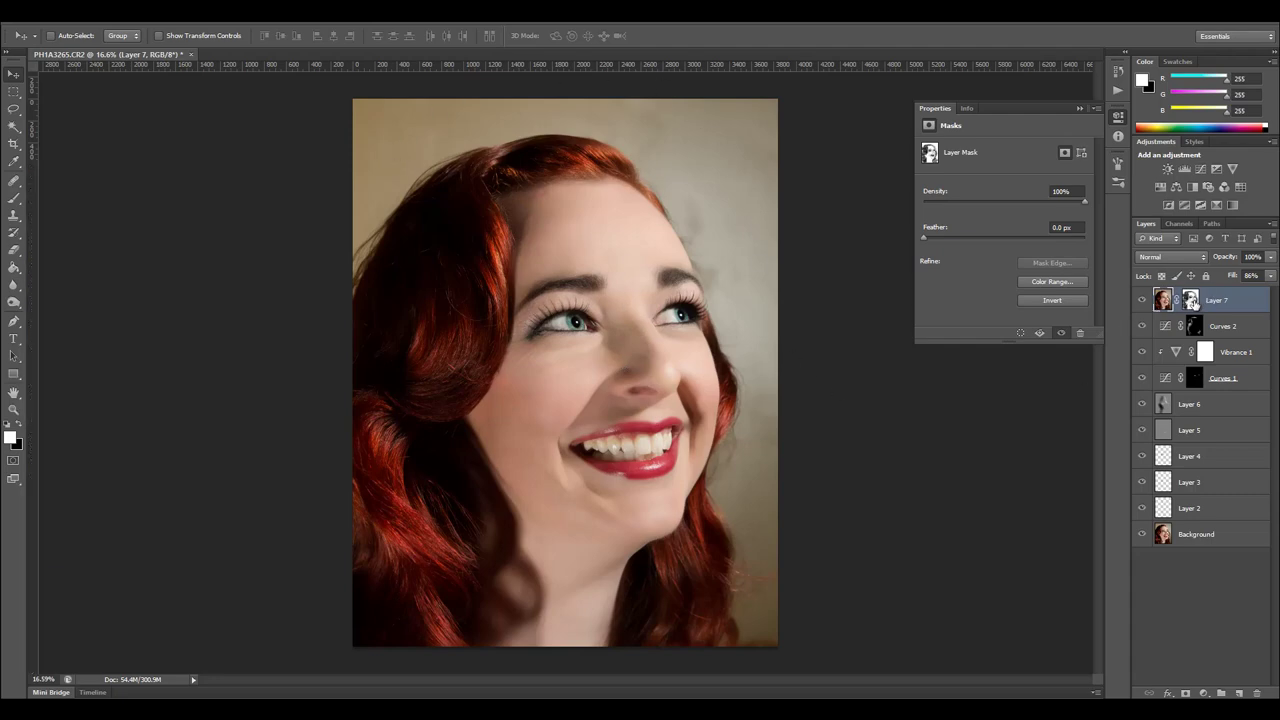
left_click(1190, 300, "alt")
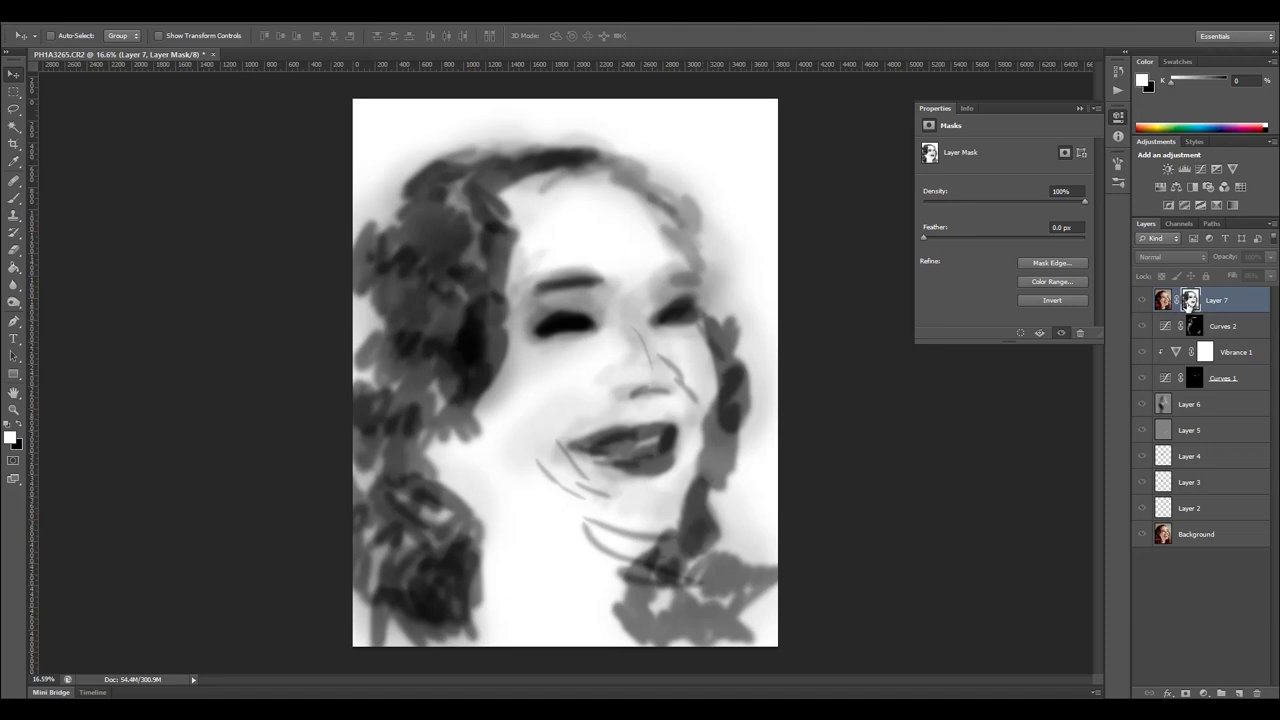
left_click(1191, 302, "alt")
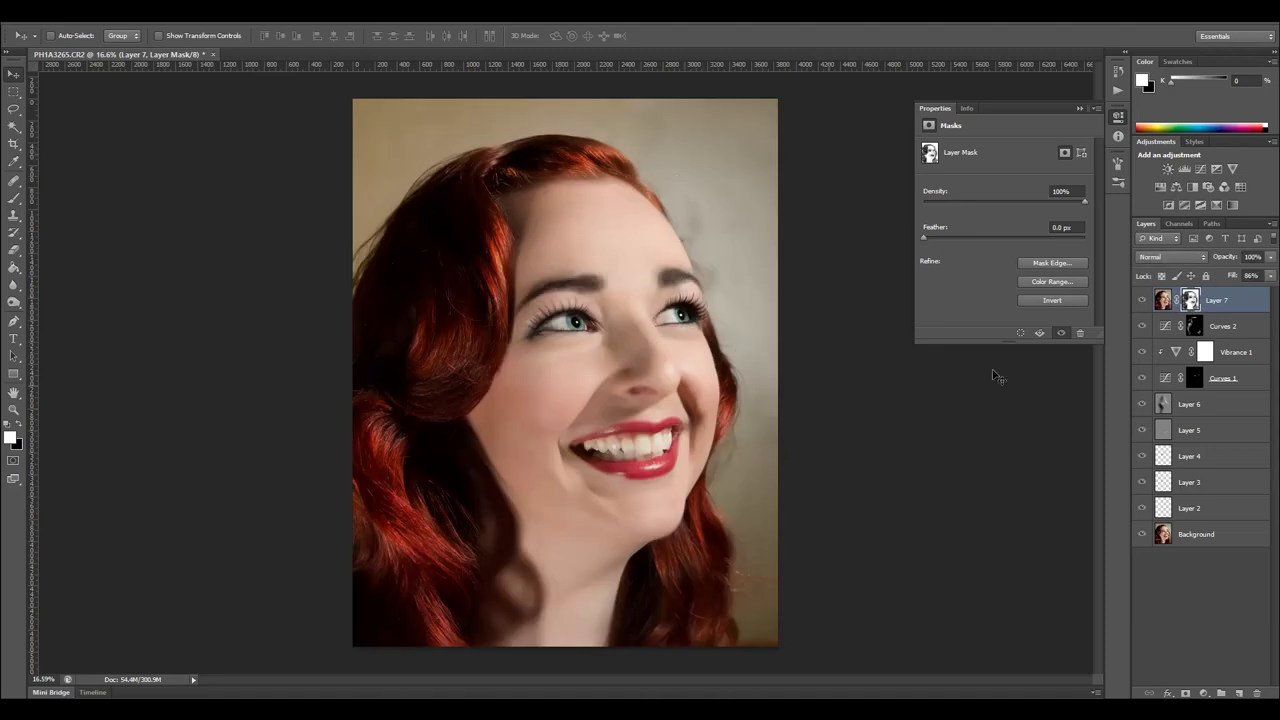
left_click(1143, 302)
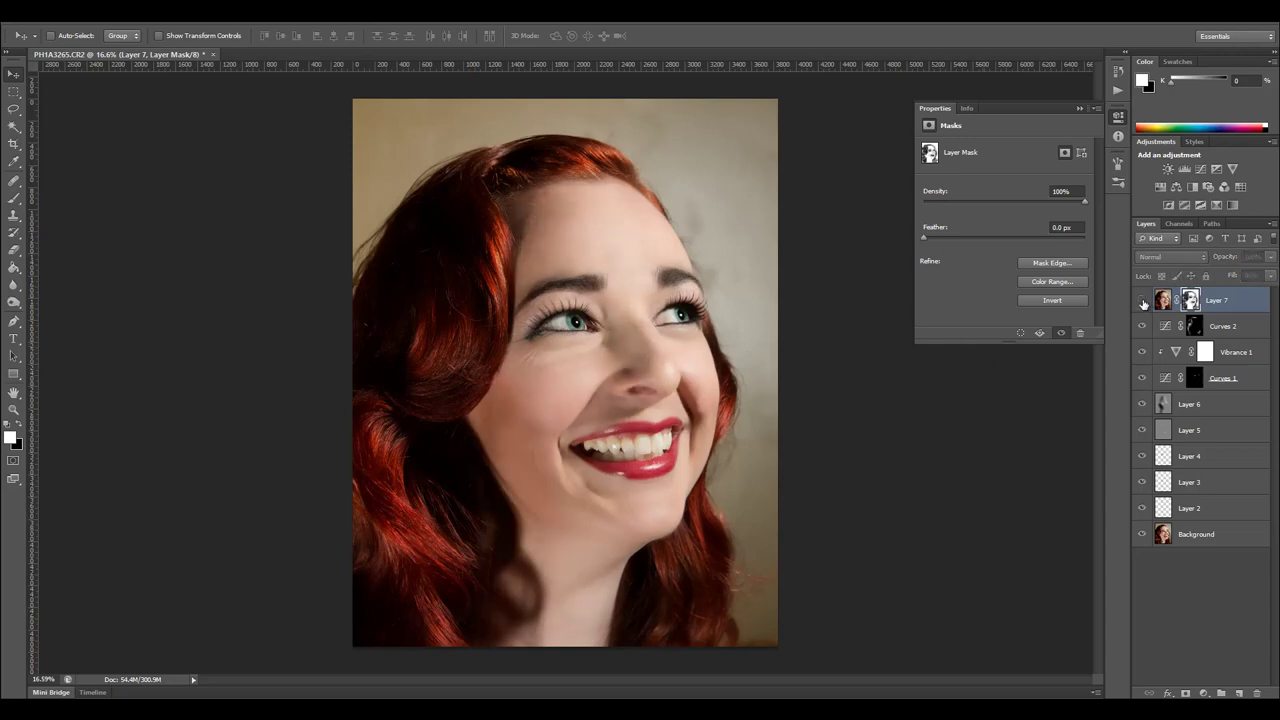
left_click(1143, 302)
left_click(1143, 302)
left_click(1143, 302)
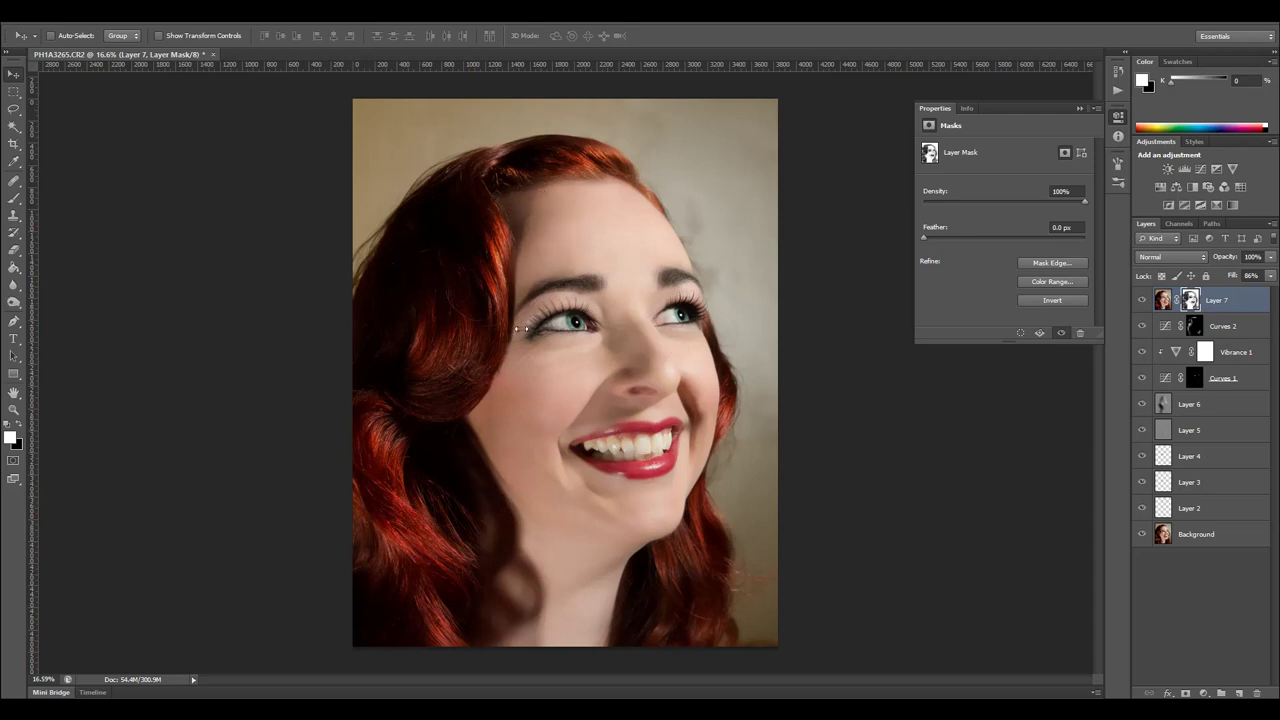
Add a new layer filled with 50% gray and set its blend mode to Soft Light.
left_click(1239, 693)
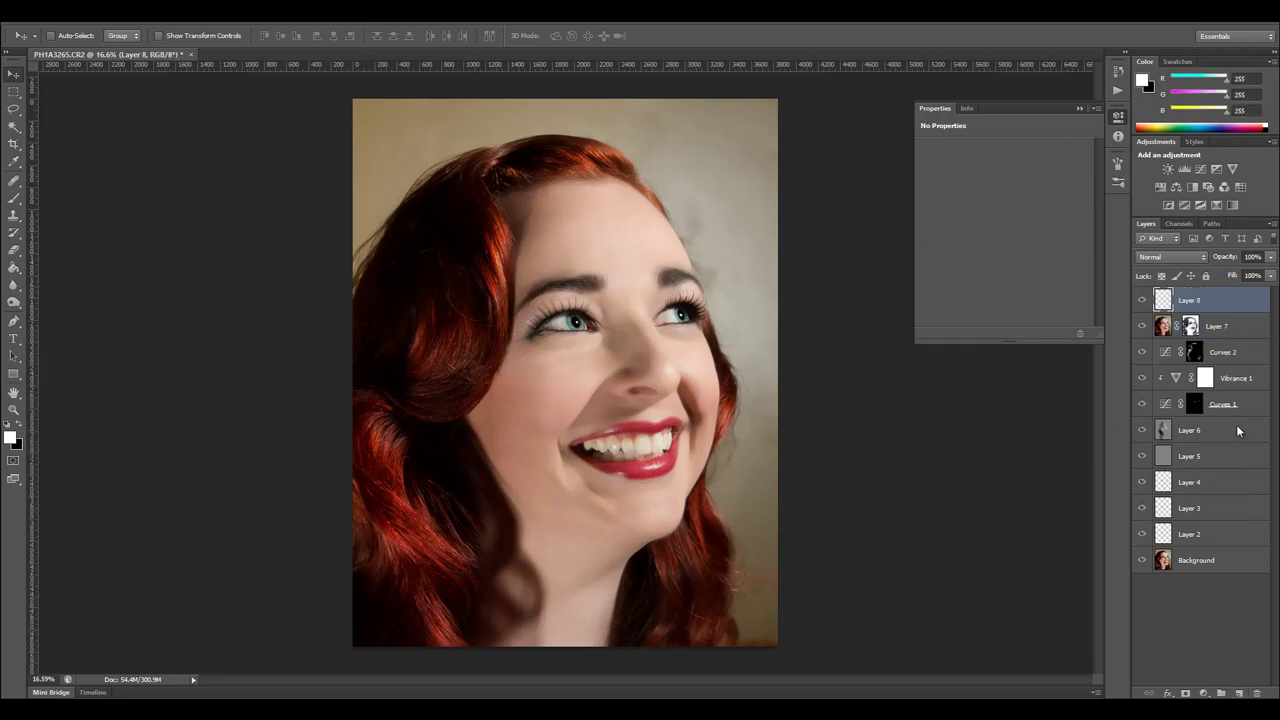
left_click(1192, 261)
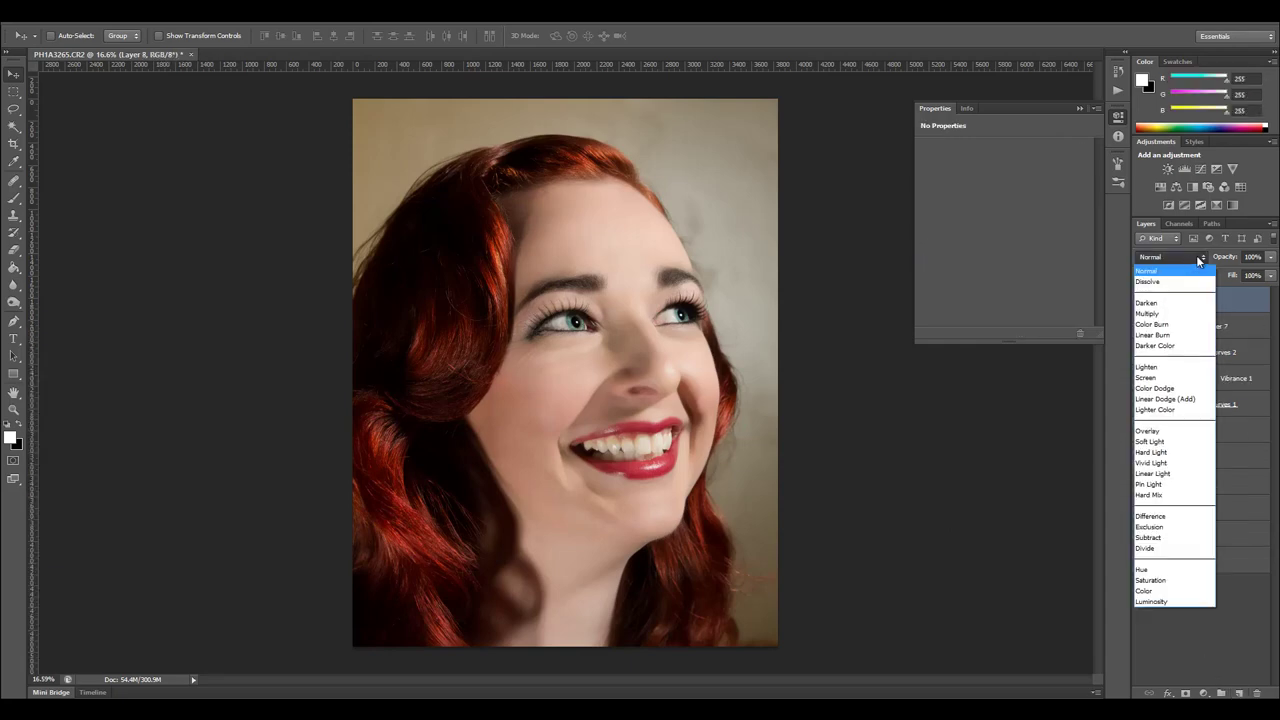
left_click(1048, 299)
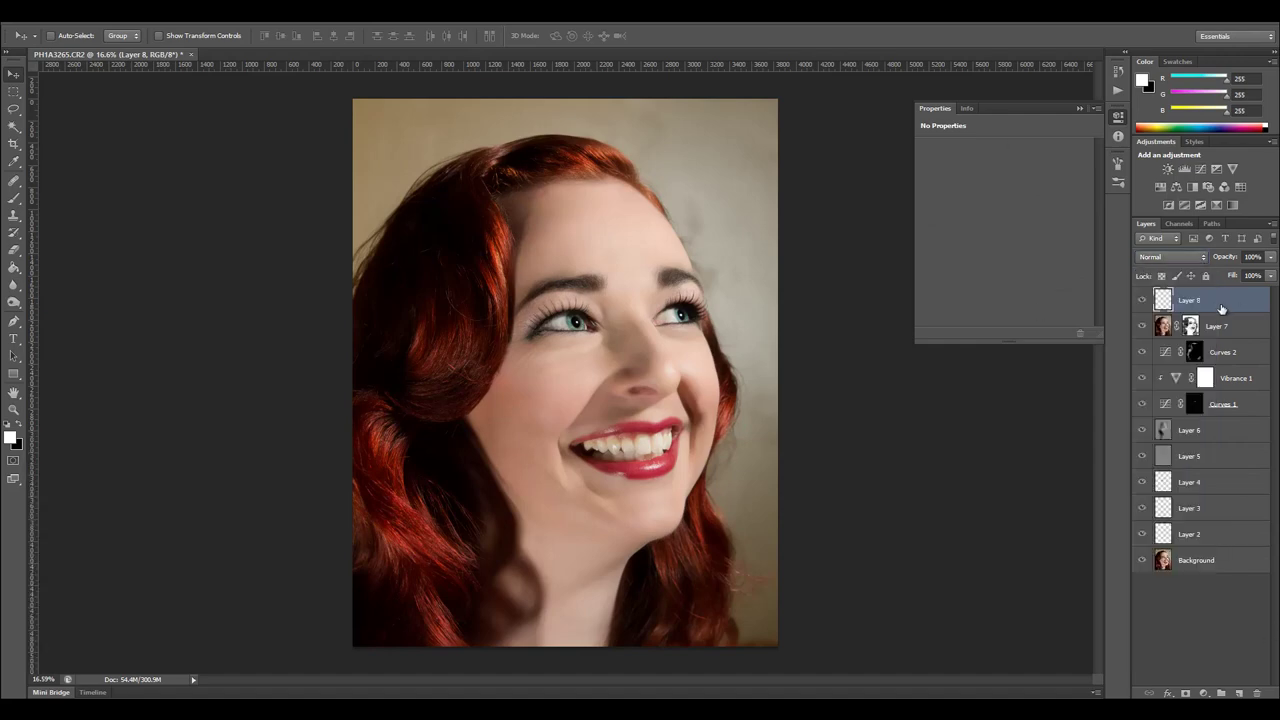
key("shift+F5")
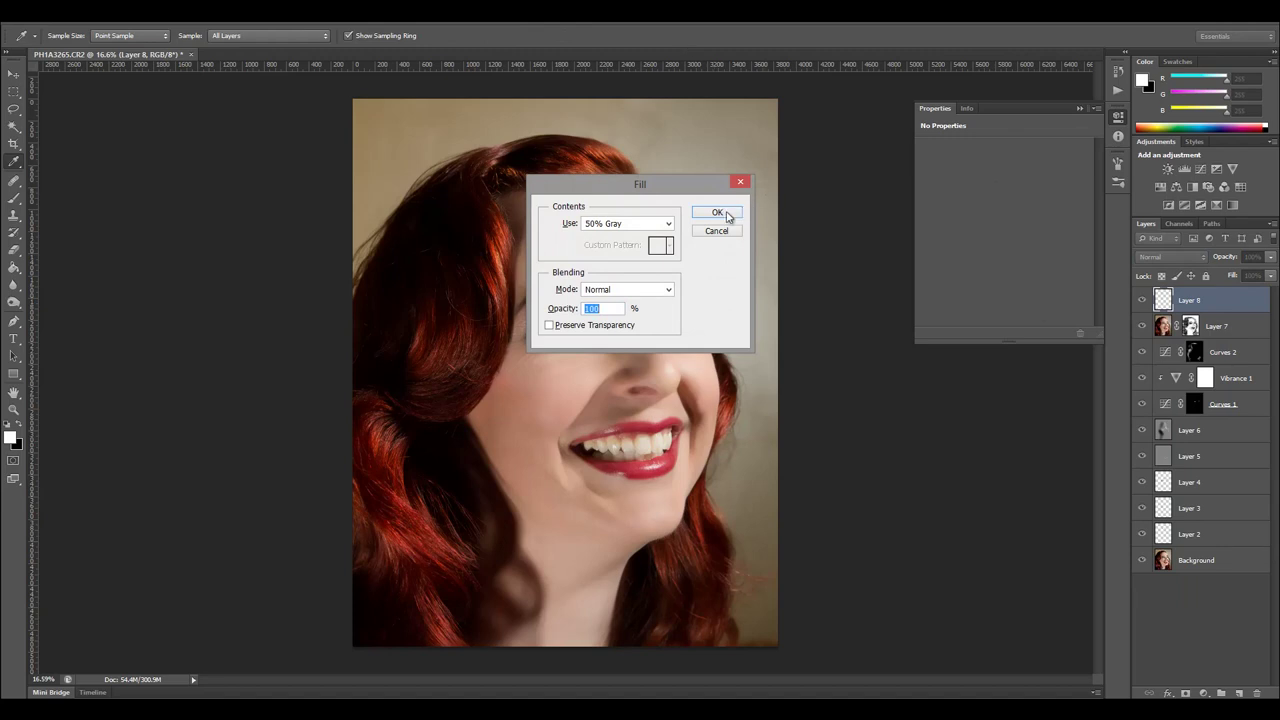
left_click(718, 213)
left_click(1186, 258)
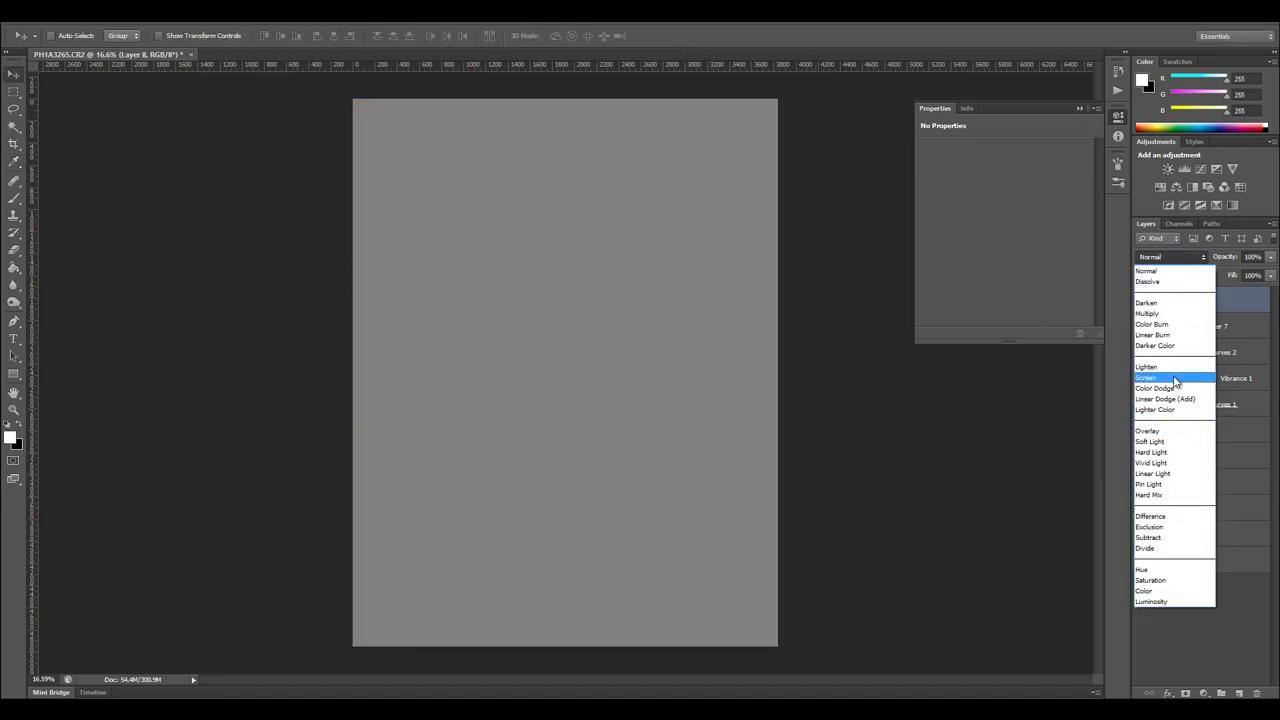
left_click(1174, 442)
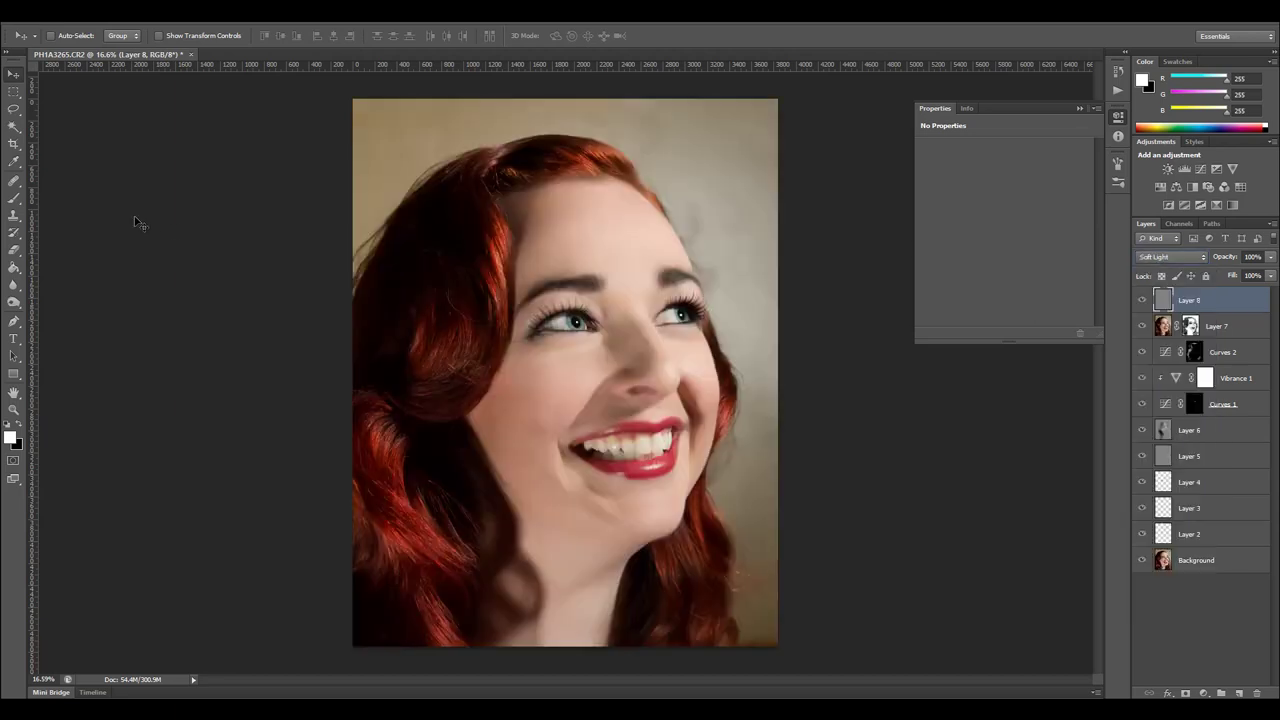
Paint black with a 900 px brush over the left hair, cheek, top edge and bottom-right corner.
key("b")
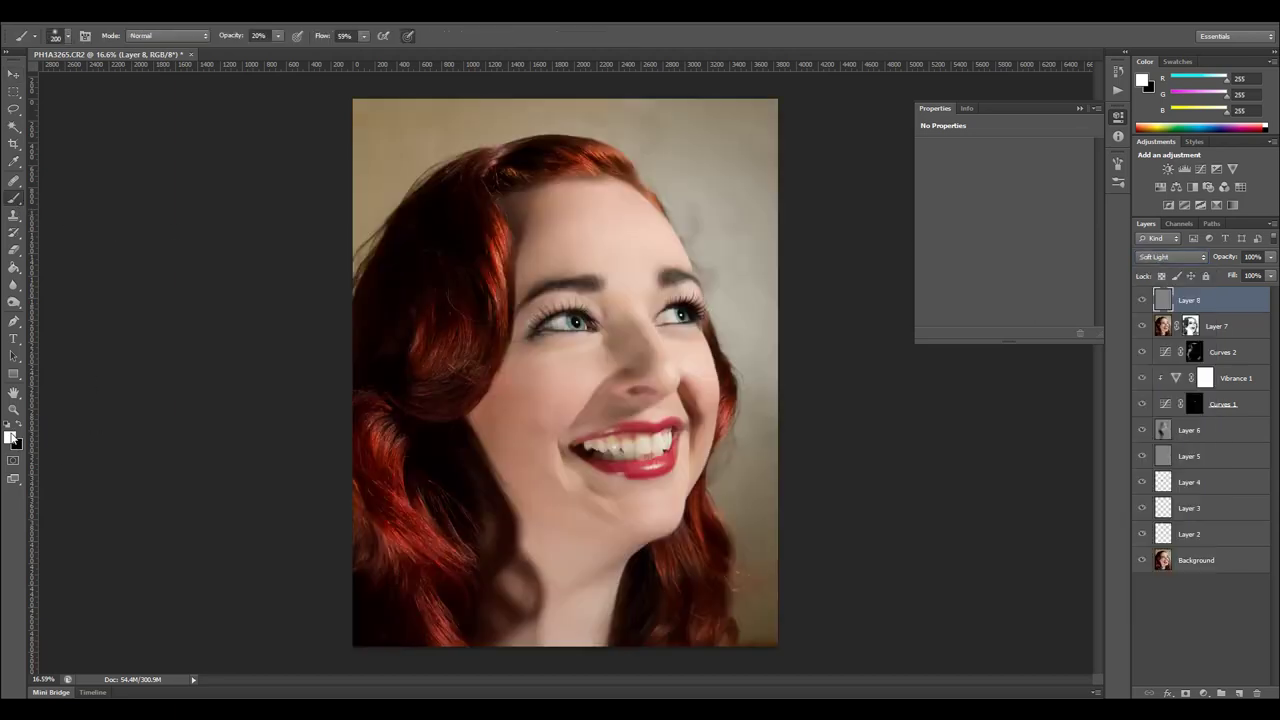
left_click(18, 426)
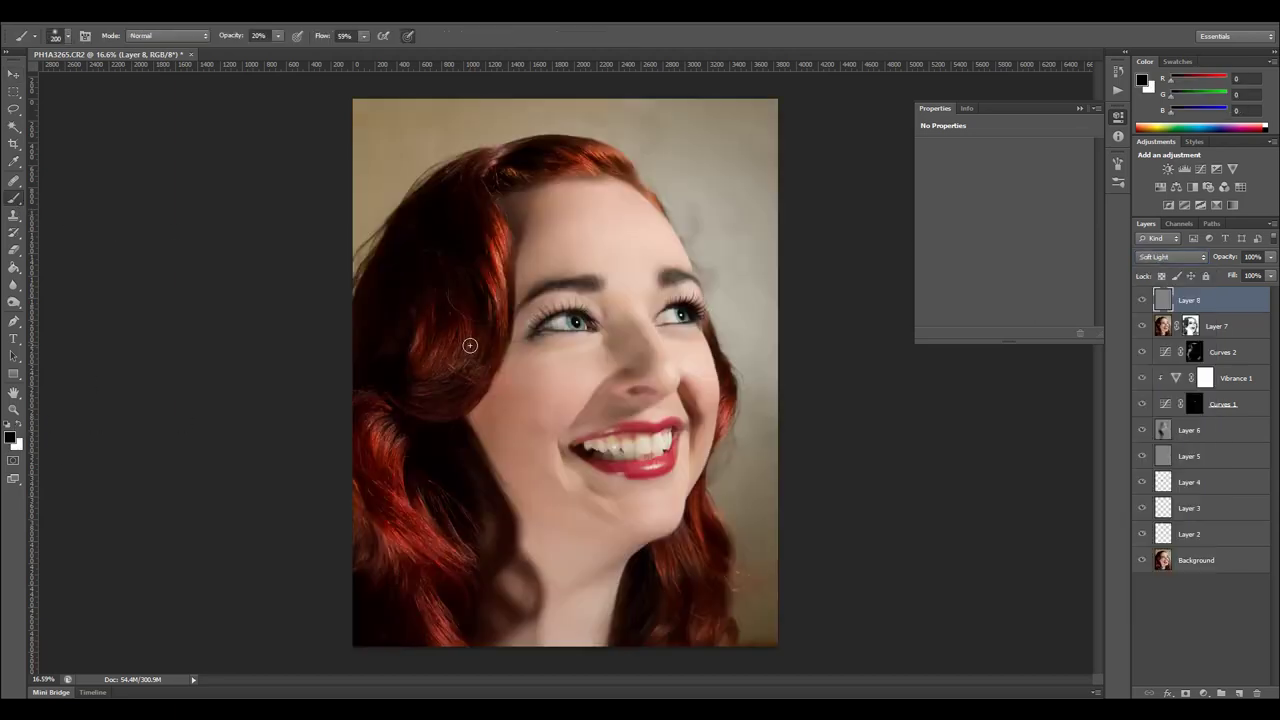
key("bracketright")
key("bracketright")
key("bracketright")
key("bracketright")
key("bracketright")
key("bracketright")
key("bracketright")
key("bracketright")
key("bracketright")
key("bracketright")
key("bracketright")
mouse_move(471, 342)
left_mouse_down()
mouse_move(489, 298)
mouse_move(465, 565)
mouse_move(454, 409)
mouse_move(472, 386)
mouse_move(494, 496)
mouse_move(495, 372)
mouse_move(515, 509)
mouse_move(504, 241)
mouse_move(546, 186)
mouse_move(503, 321)
mouse_move(526, 203)
mouse_move(501, 379)
mouse_move(507, 581)
mouse_move(527, 460)
mouse_move(537, 586)
mouse_move(493, 604)
mouse_move(487, 625)
mouse_move(478, 300)
mouse_move(494, 217)
mouse_move(460, 437)
mouse_move(487, 466)
mouse_move(505, 412)
mouse_move(502, 570)
mouse_move(471, 620)
left_mouse_up()
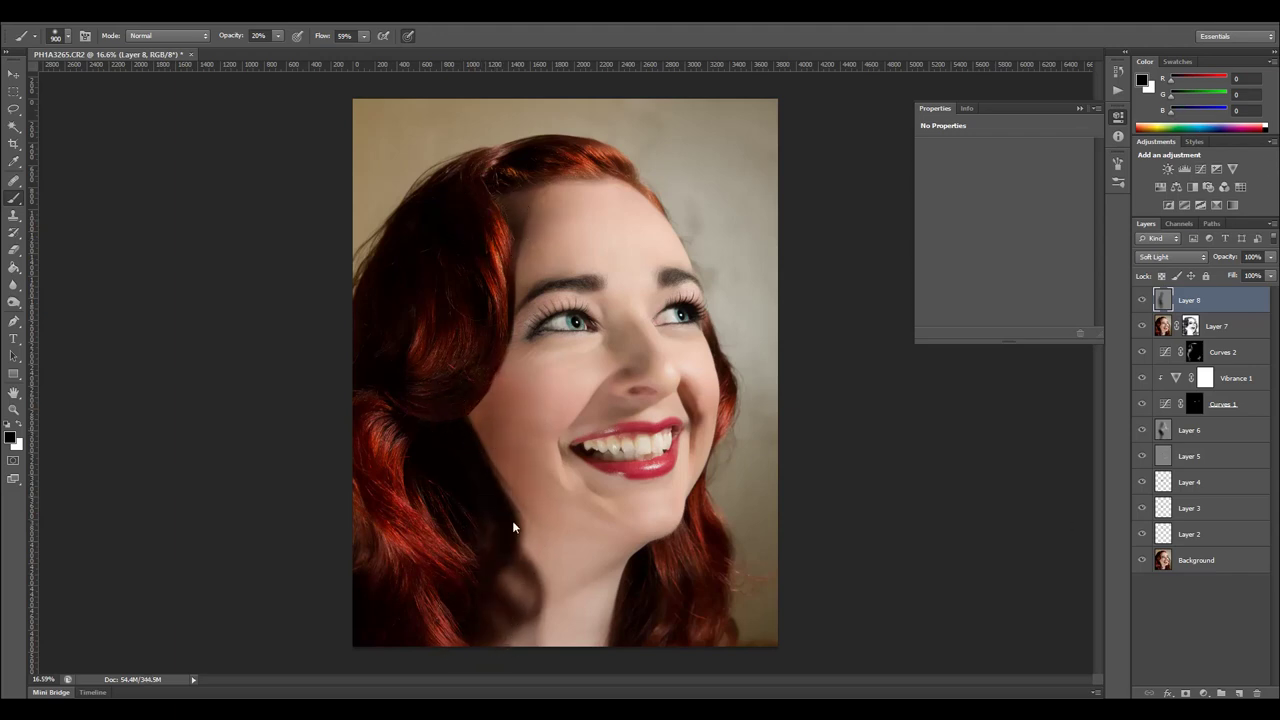
mouse_move(483, 388)
left_mouse_down()
mouse_move(503, 343)
mouse_move(480, 497)
mouse_move(503, 537)
mouse_move(520, 177)
mouse_move(497, 500)
mouse_move(497, 137)
mouse_move(514, 386)
mouse_move(509, 586)
mouse_move(584, 140)
mouse_move(514, 163)
mouse_move(454, 229)
mouse_move(506, 580)
mouse_move(531, 655)
left_mouse_up()
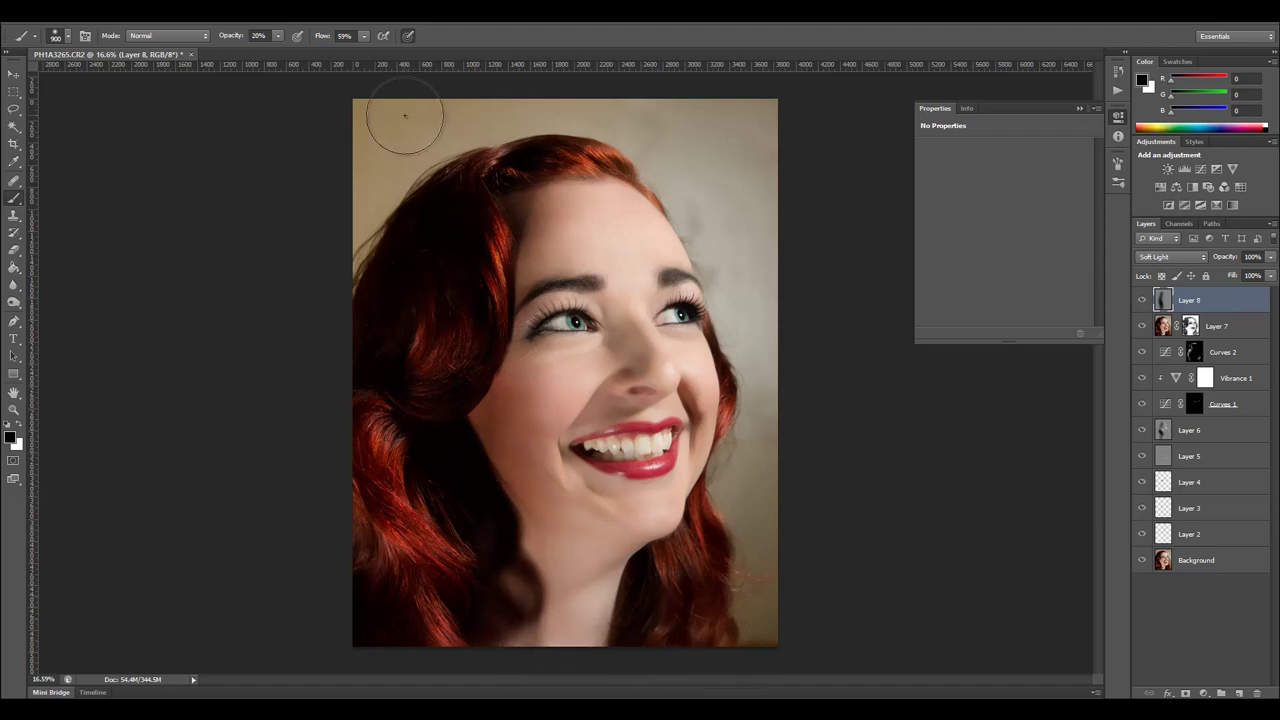
mouse_move(355, 109)
left_mouse_down()
mouse_move(785, 114)
mouse_move(761, 103)
mouse_move(803, 177)
left_mouse_up()
mouse_move(830, 662)
left_mouse_down()
mouse_move(805, 638)
mouse_move(772, 635)
mouse_move(791, 577)
mouse_move(690, 658)
mouse_move(751, 593)
mouse_move(670, 647)
mouse_move(619, 658)
mouse_move(531, 589)
left_mouse_up()
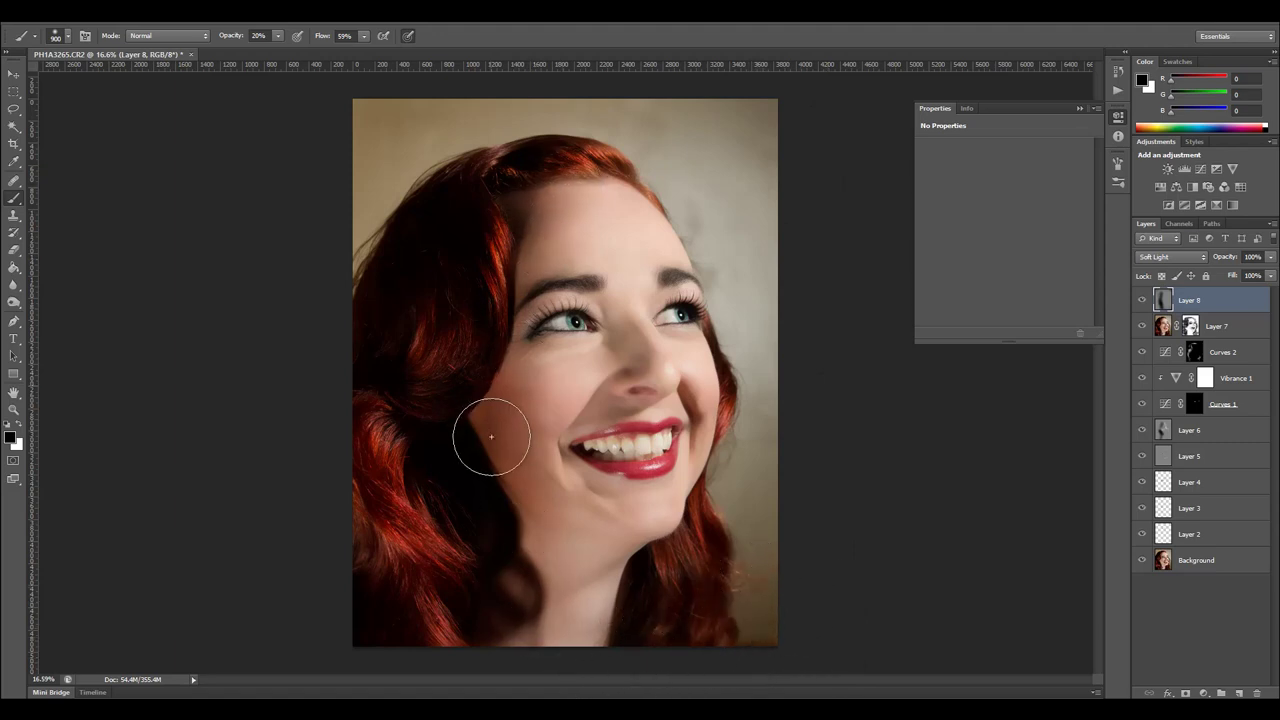
Toggle the Soft Light darkening layer off and on to compare its effect.
left_click(1144, 301)
left_click(1144, 301)
left_click(1144, 301)
left_click(1144, 301)
Stamp all visible layers into a new merged layer and launch Filter Forge 3 on it.
key("ctrl+alt+shift+e")
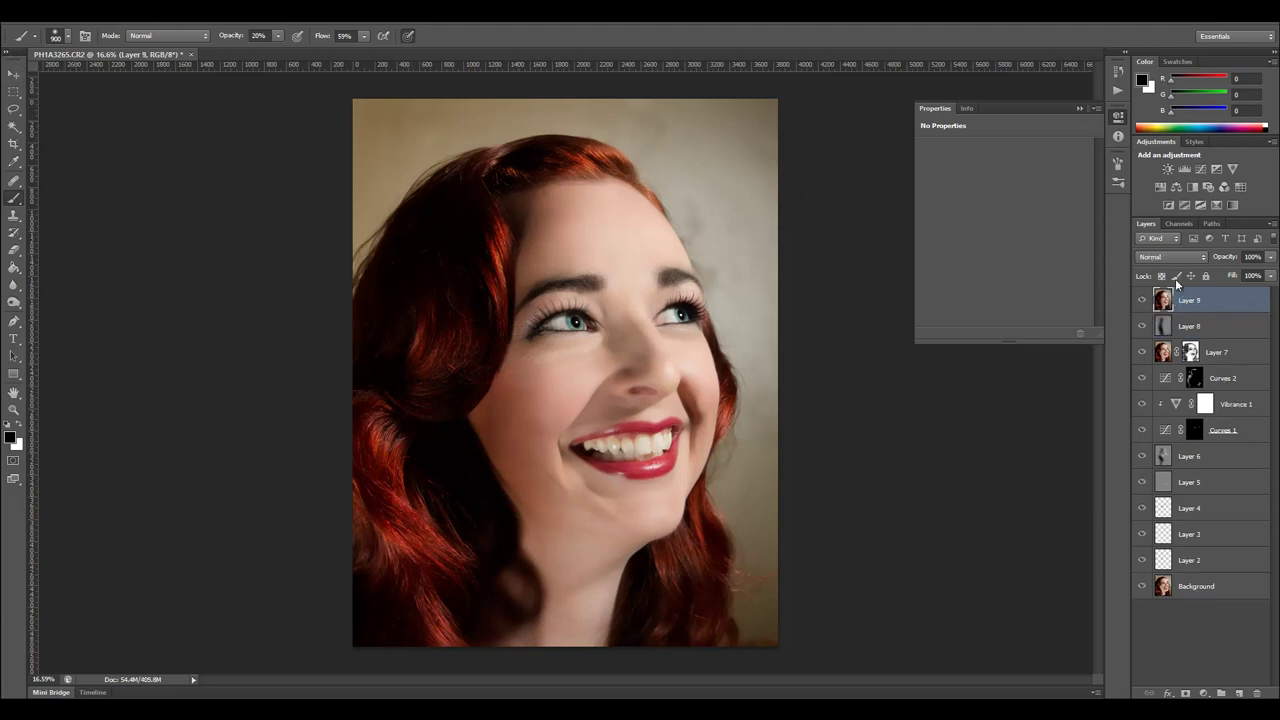
left_click(215, 21)
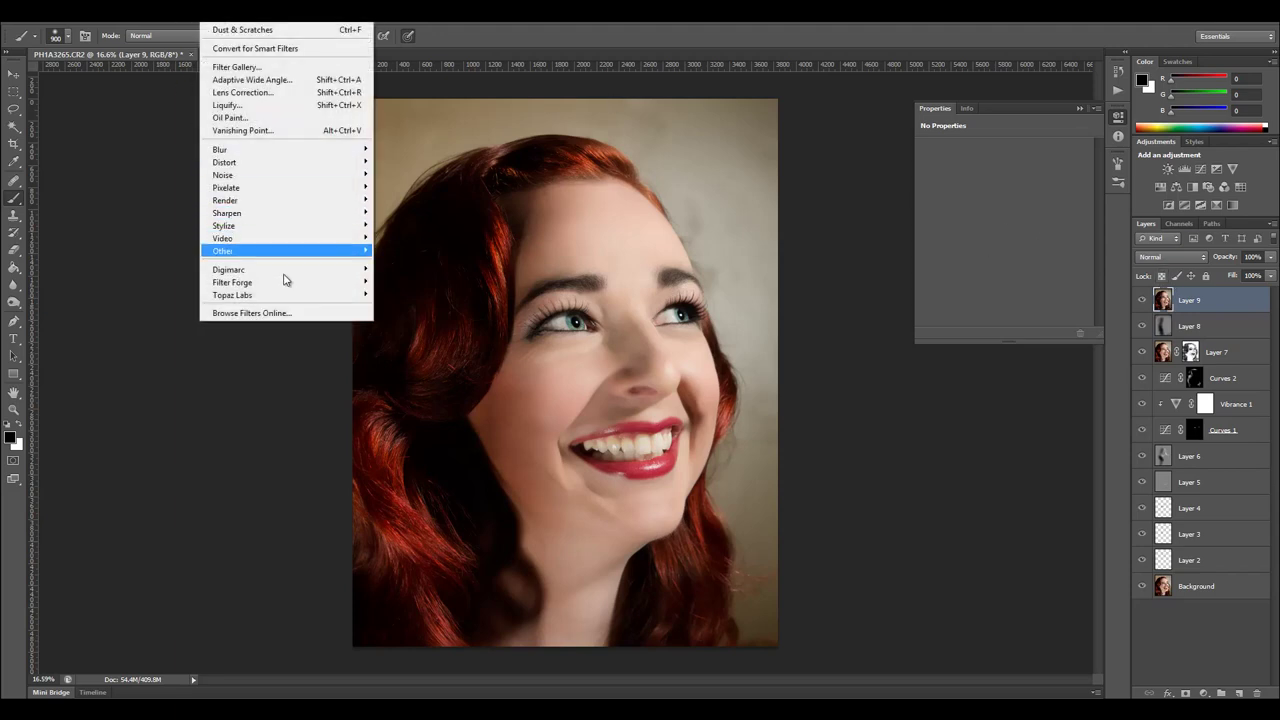
mouse_move(288, 284)
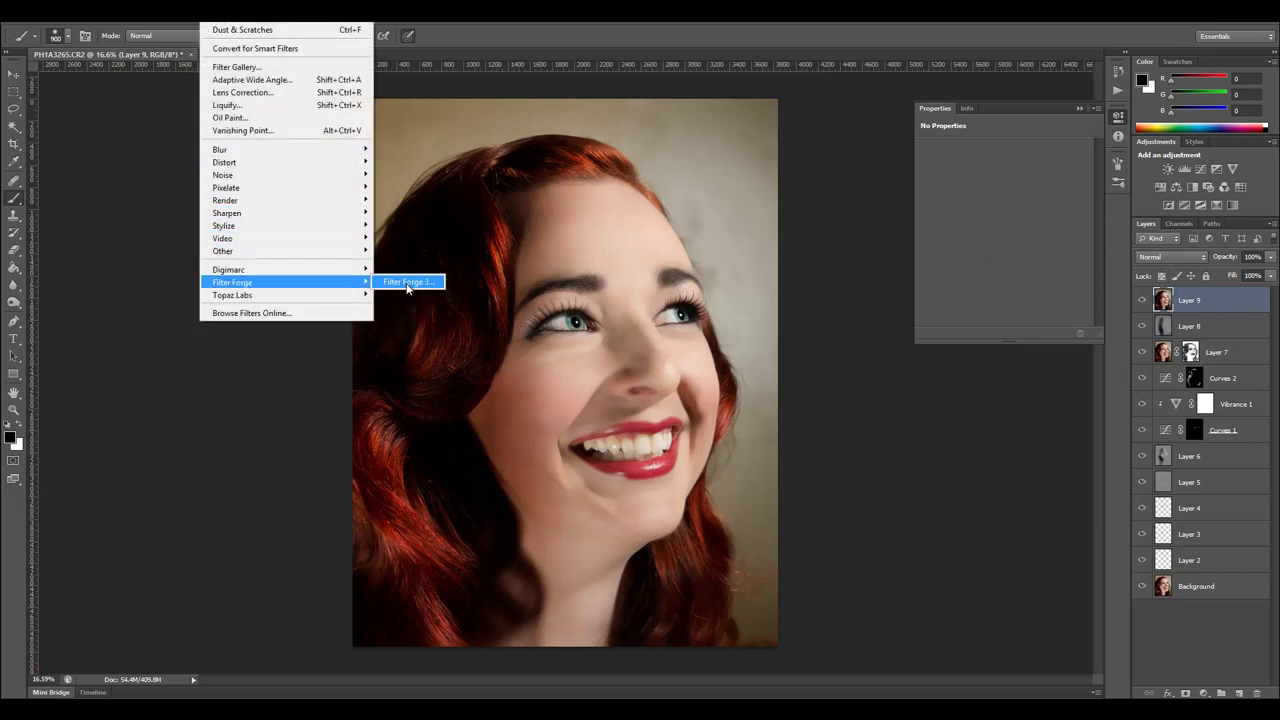
left_click(407, 284)
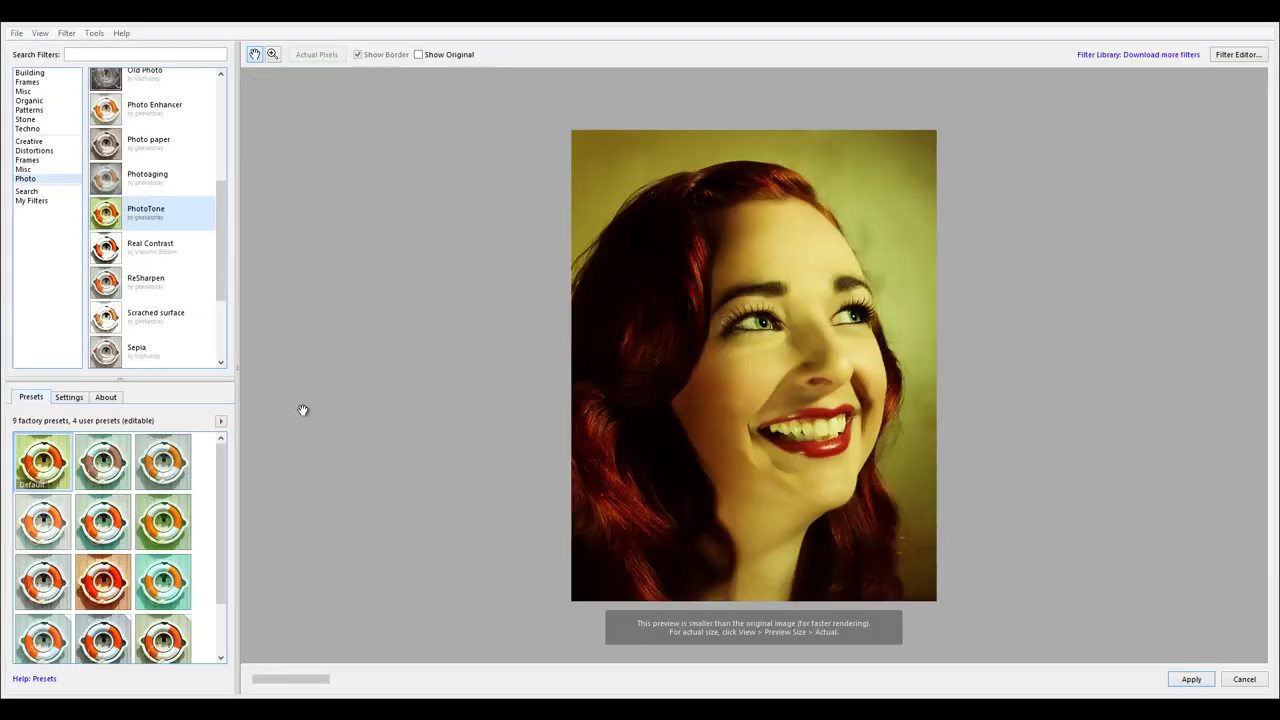
Open the PhotoTone filter in the Filter Editor and inspect its node graph.
left_click(1236, 55)
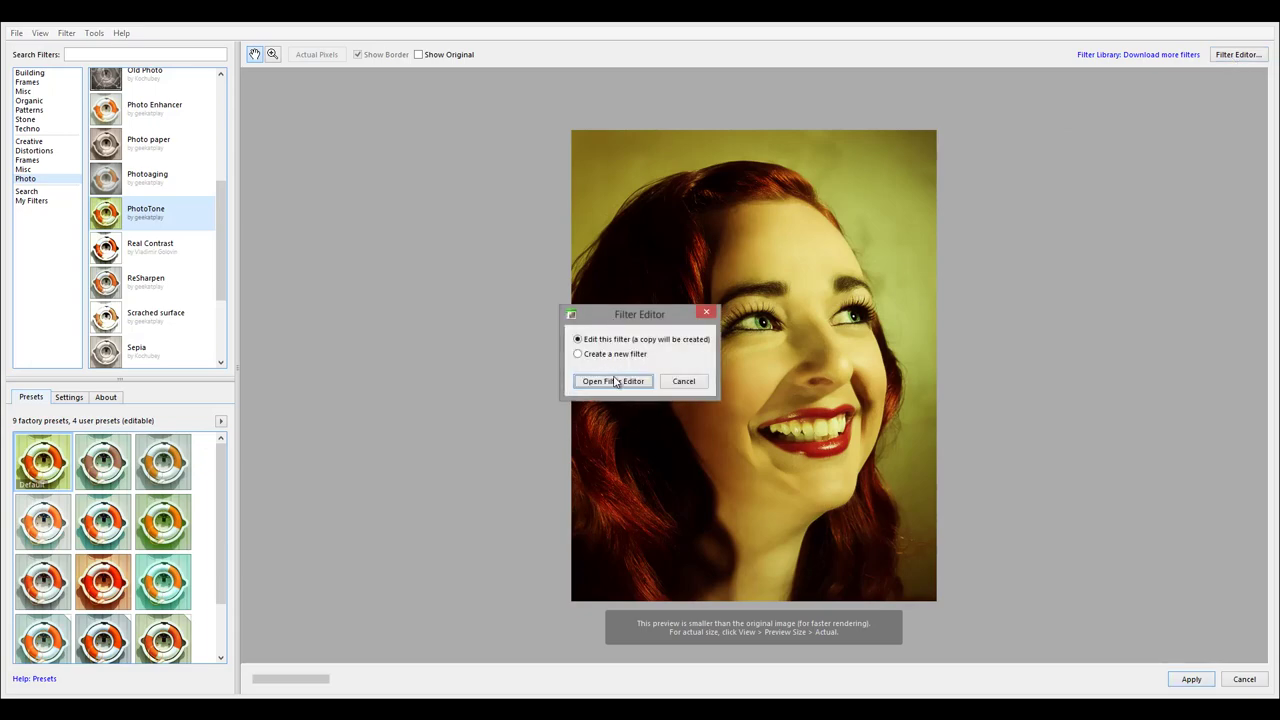
left_click(615, 381)
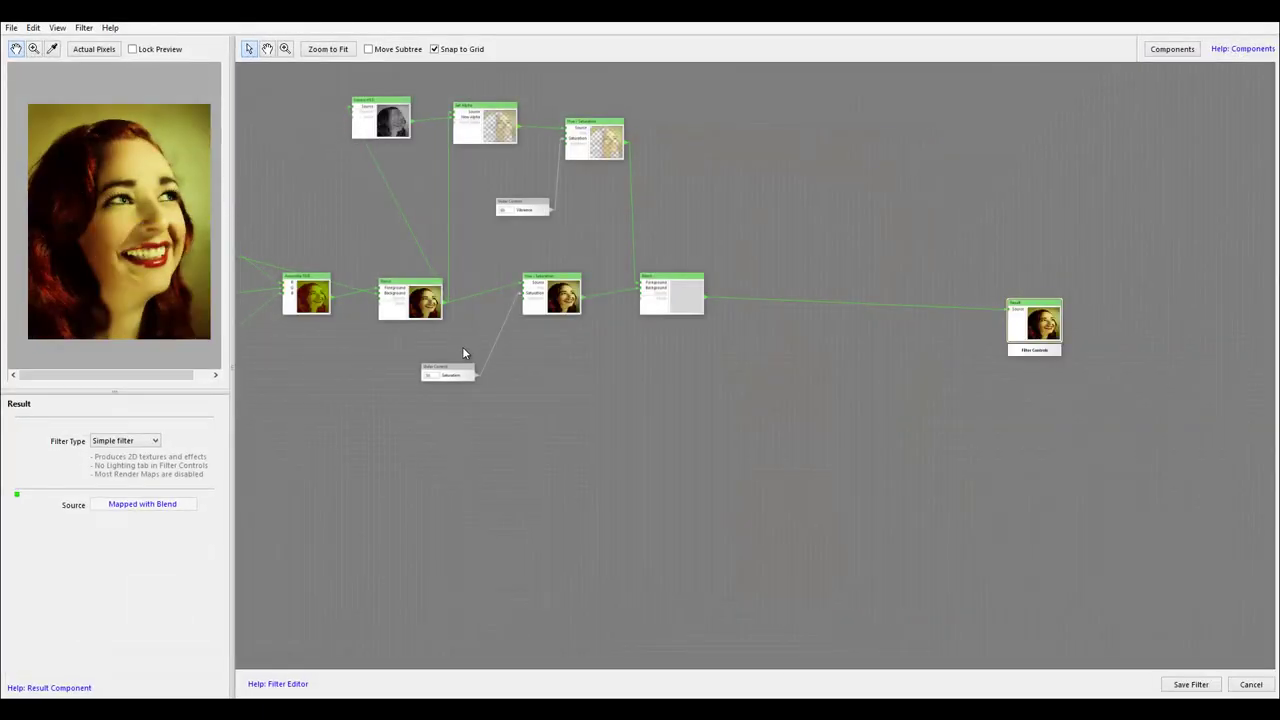
left_click_drag(459, 353, 561, 421)
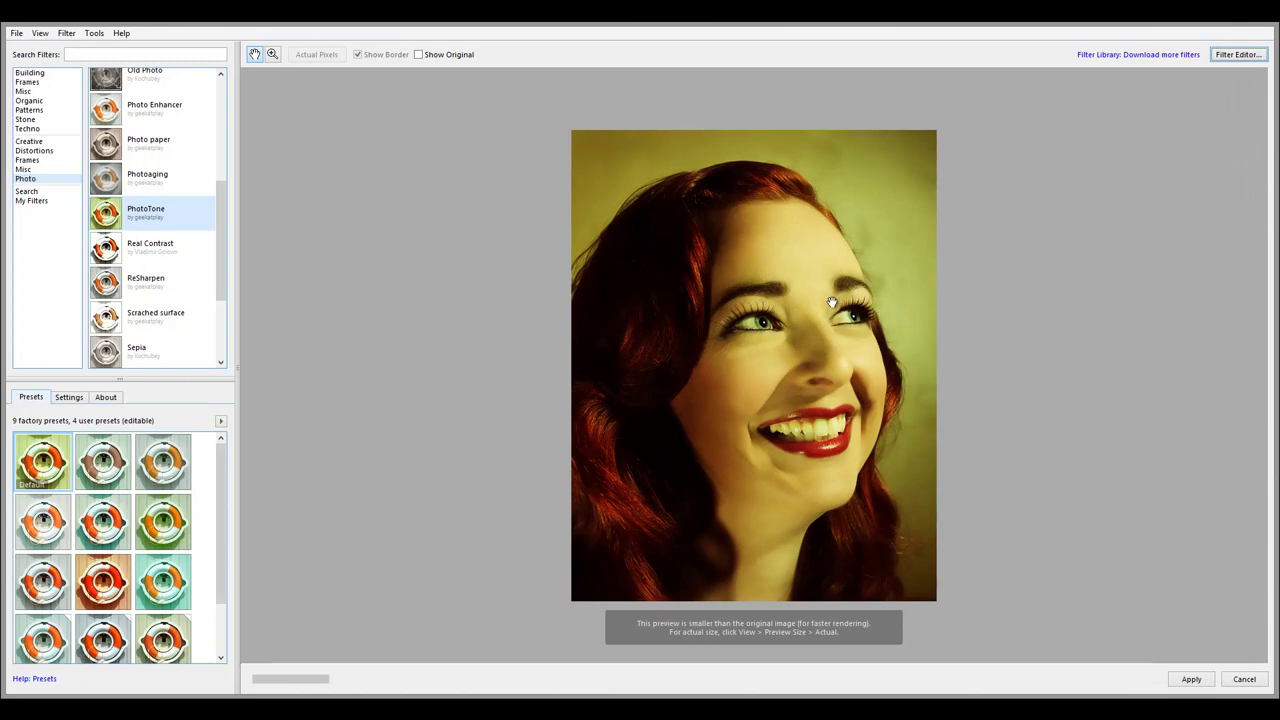
Pick a warm yellow PhotoTone preset, raise Red, set B Cycle to 20, and apply it.
left_click(97, 459)
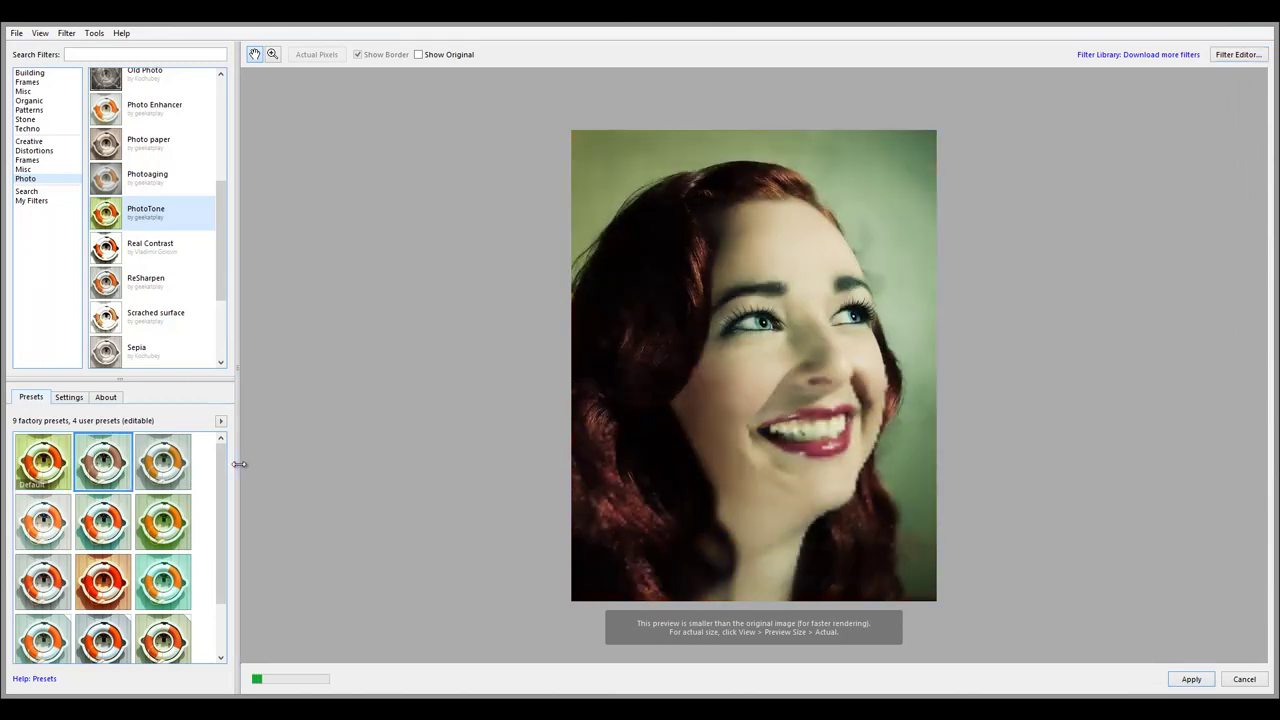
left_click_drag(220, 514, 222, 565)
left_click(163, 573)
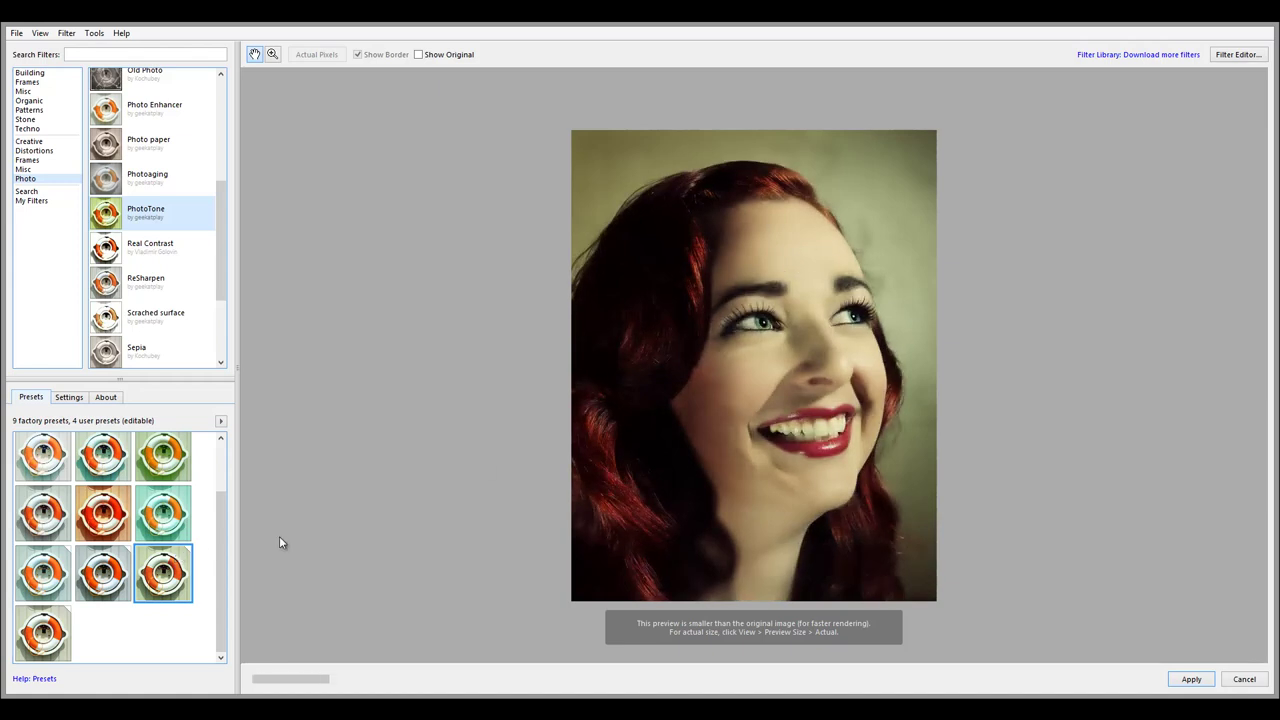
left_click(64, 400)
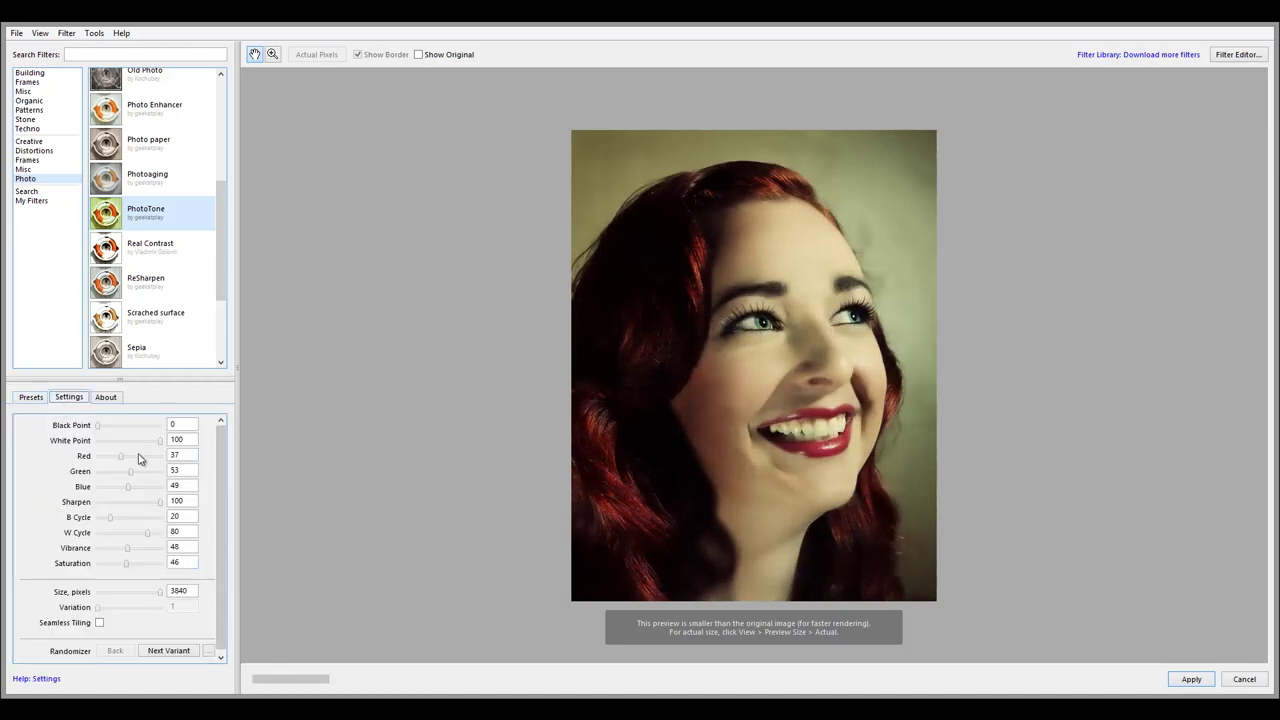
left_click_drag(160, 447, 220, 451)
left_click_drag(125, 457, 114, 521)
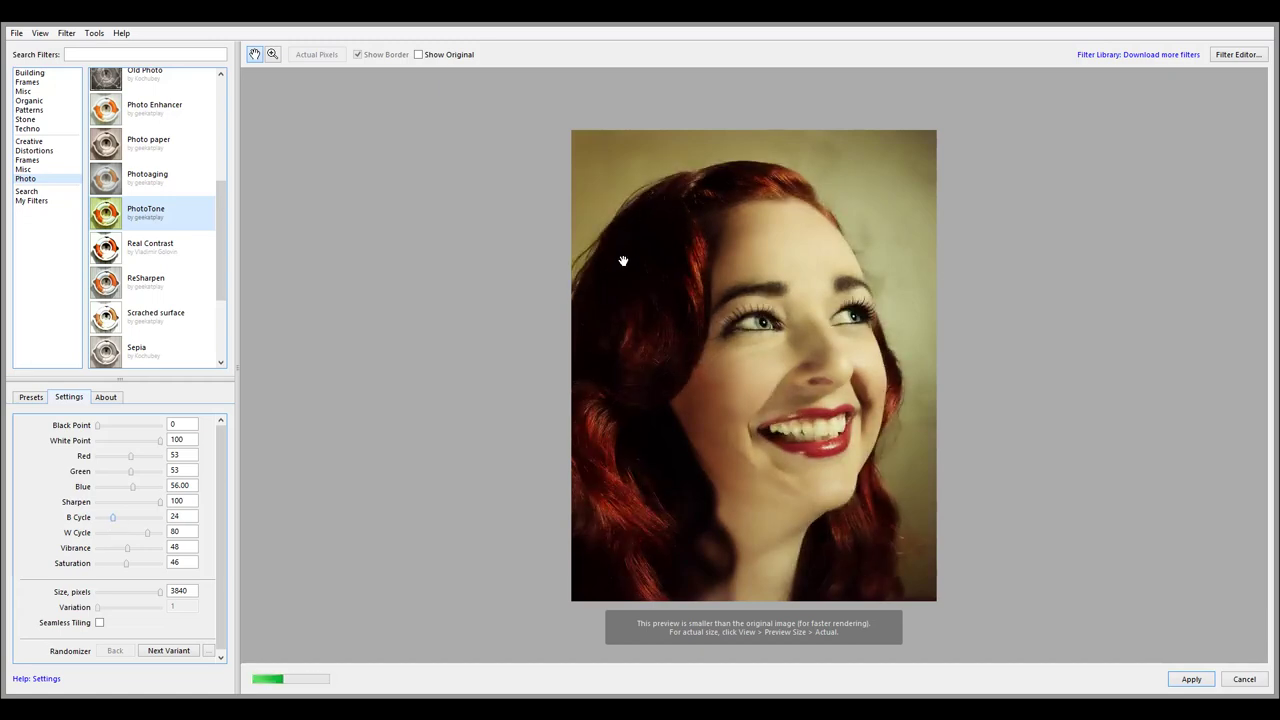
left_click_drag(114, 522, 110, 519)
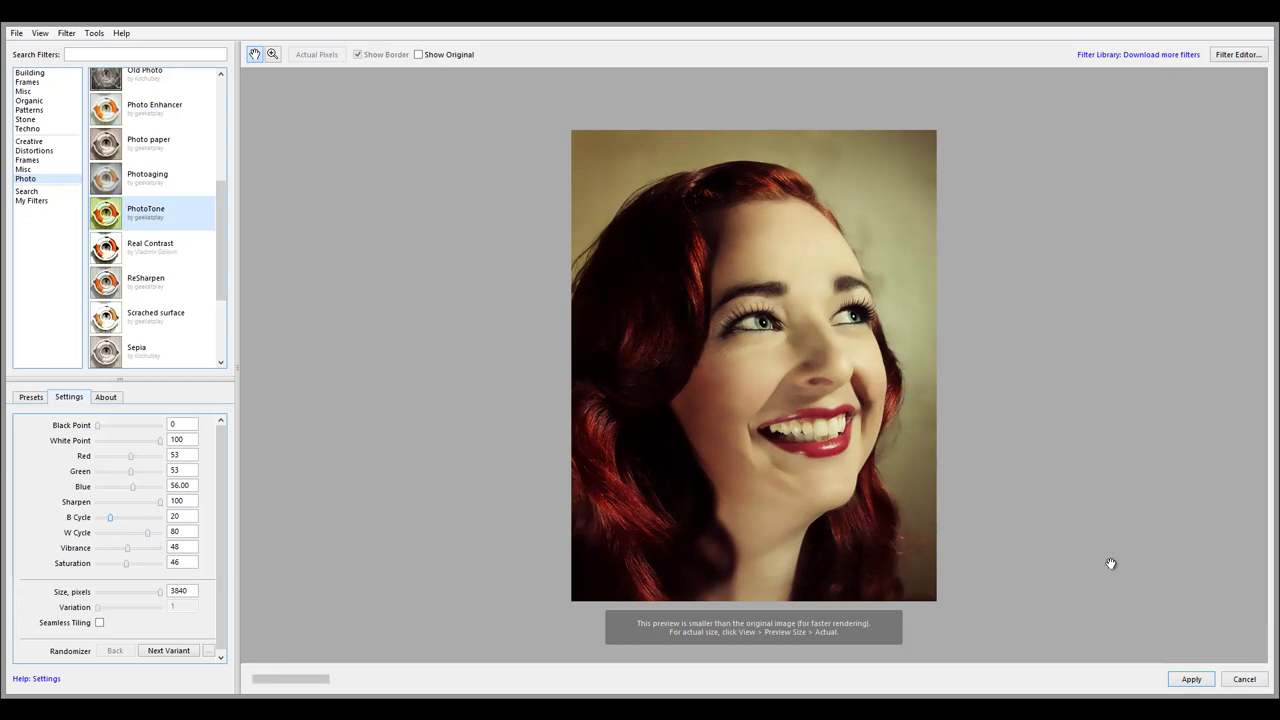
left_click(1192, 680)
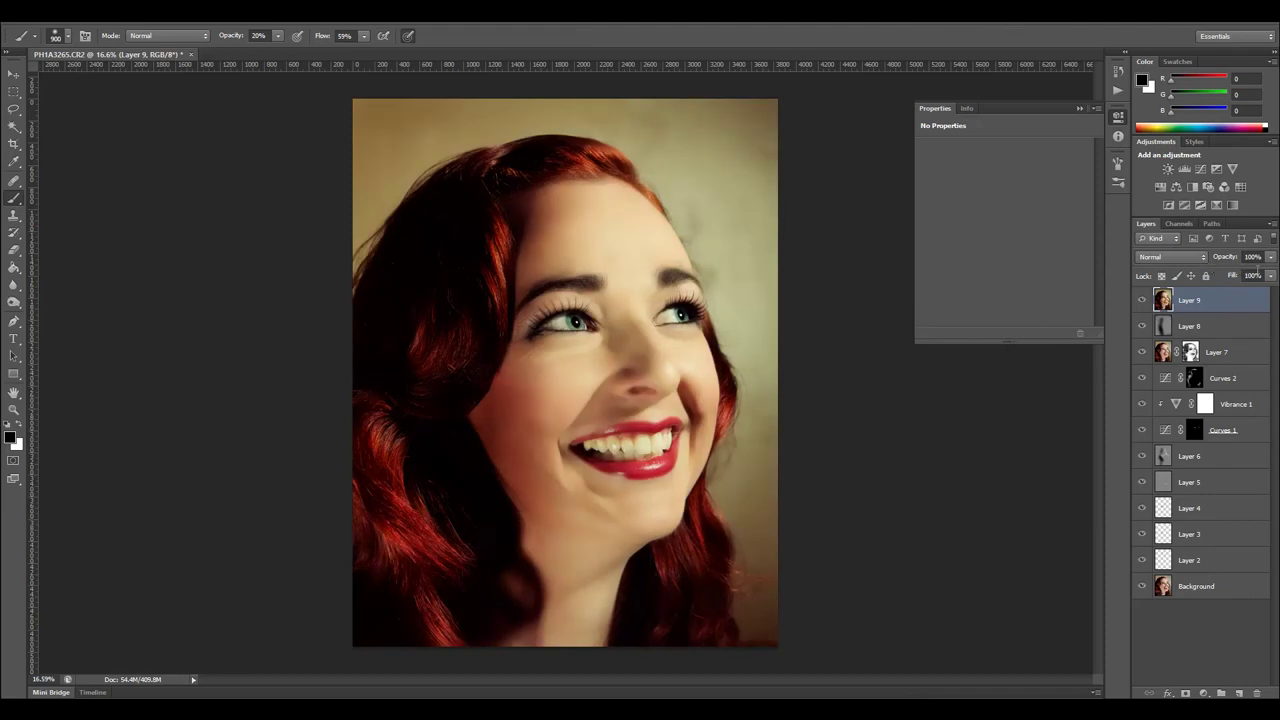
Lower Layer 9's fill to 50% after briefly checking it at 0%.
left_click(1272, 280)
left_click_drag(1229, 288, 1162, 285)
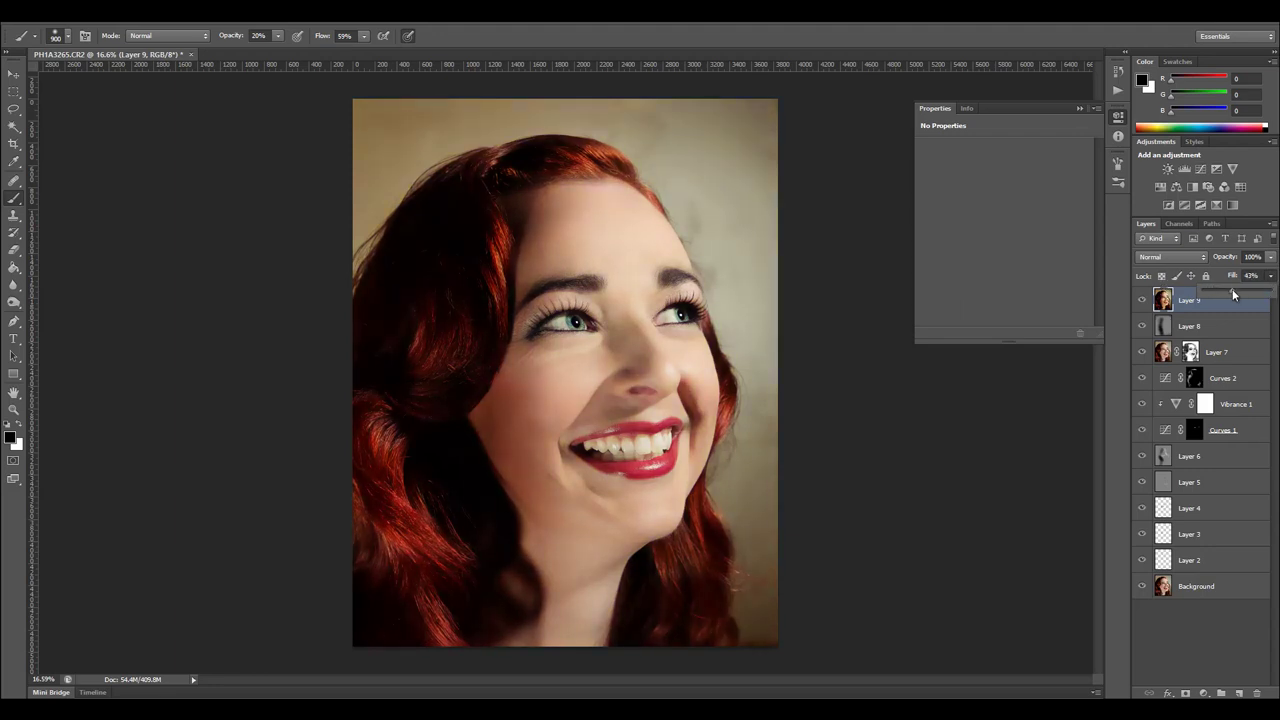
left_click_drag(1232, 289, 1243, 293)
Add a Curves layer pulled down to black and fill its mask black inside an inset rectangle.
left_click(1205, 692)
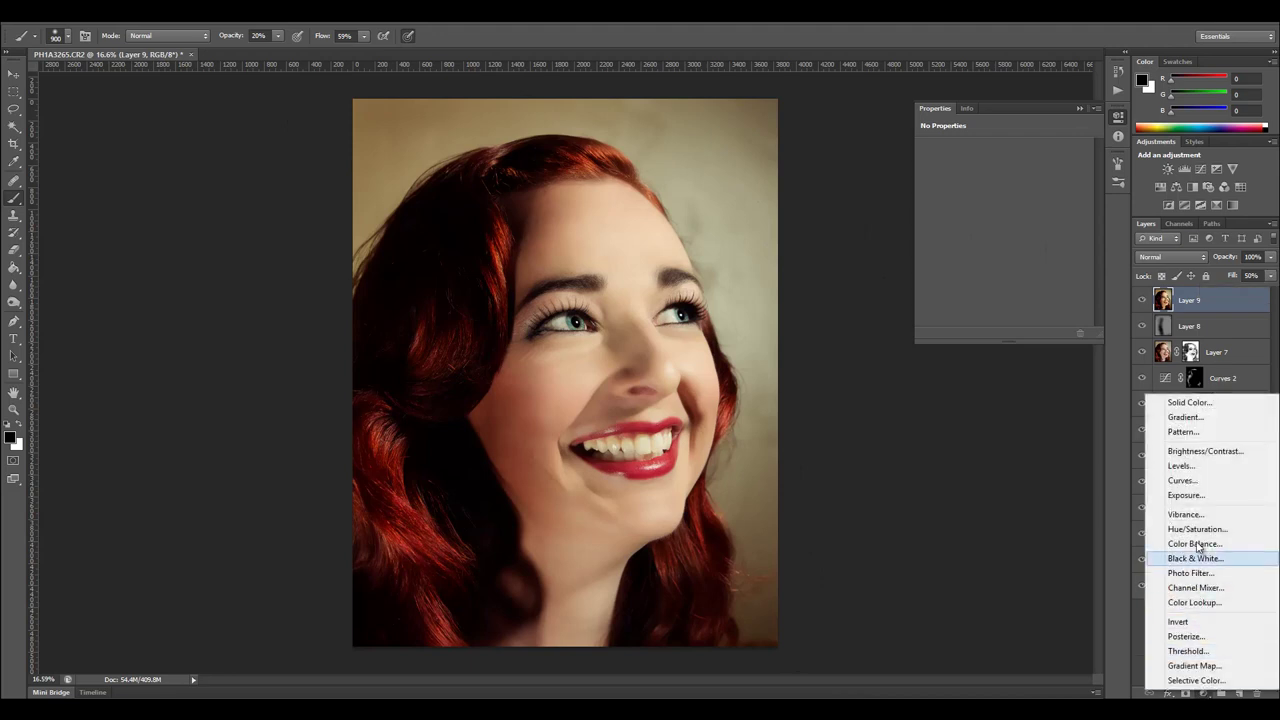
left_click(1185, 480)
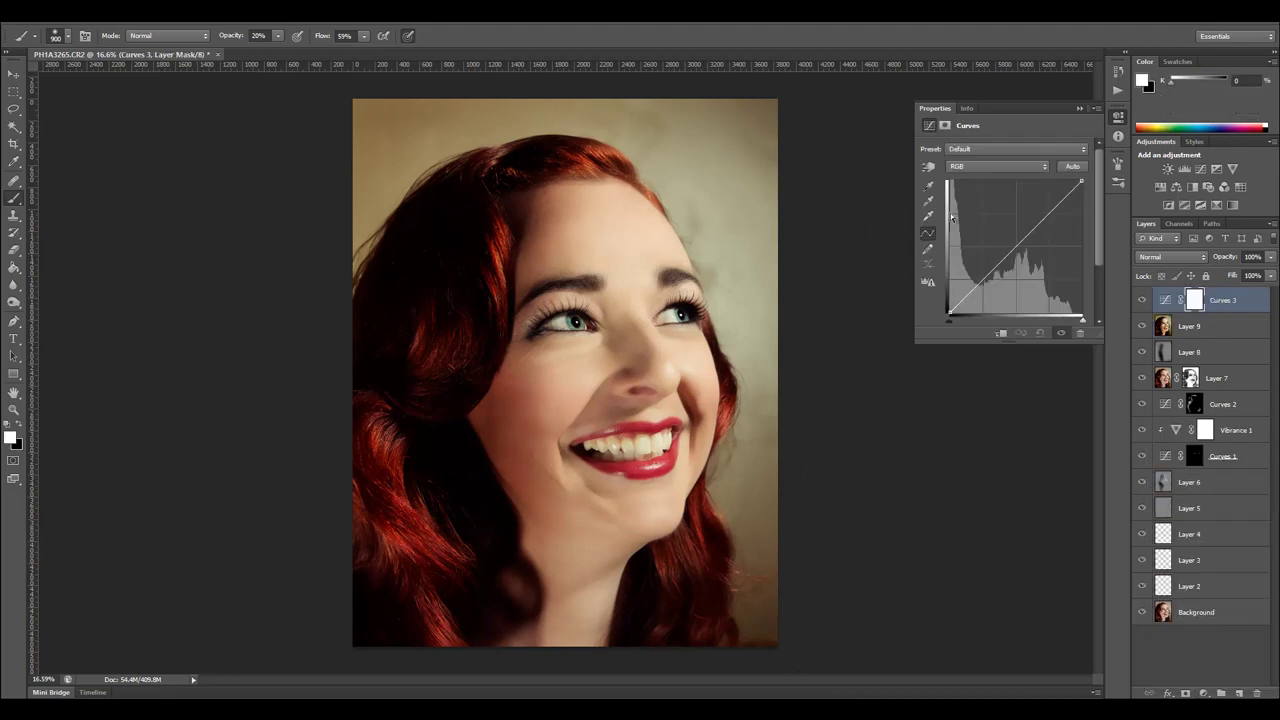
left_click_drag(1082, 183, 1082, 316)
left_click(14, 91)
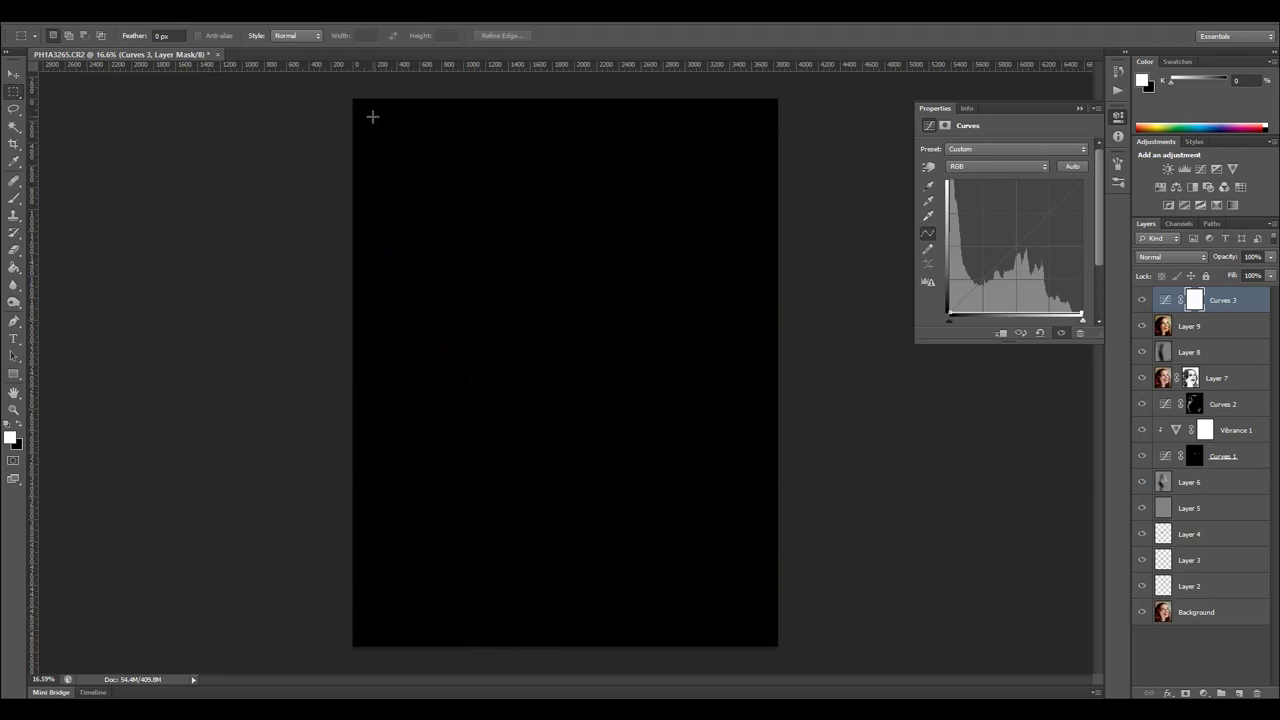
left_click_drag(372, 116, 760, 627)
left_click(19, 425)
left_click(14, 267)
left_click(531, 266)
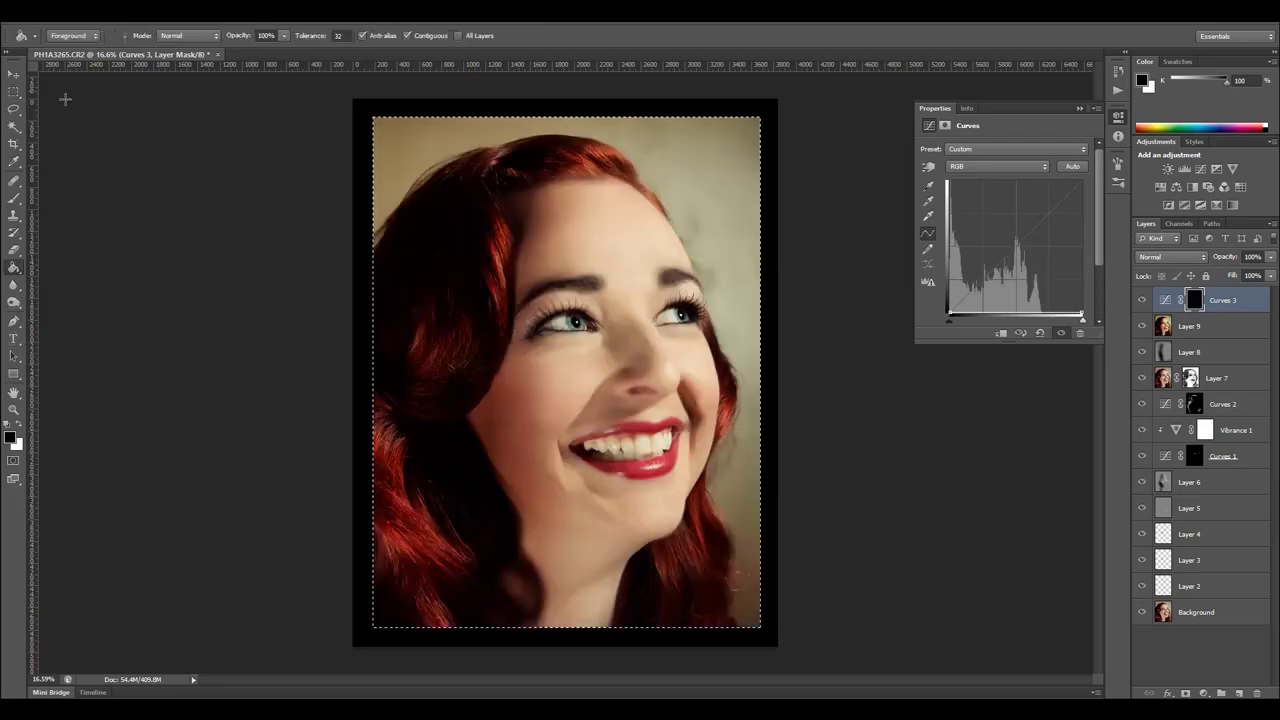
left_click(14, 91)
key("ctrl+d")
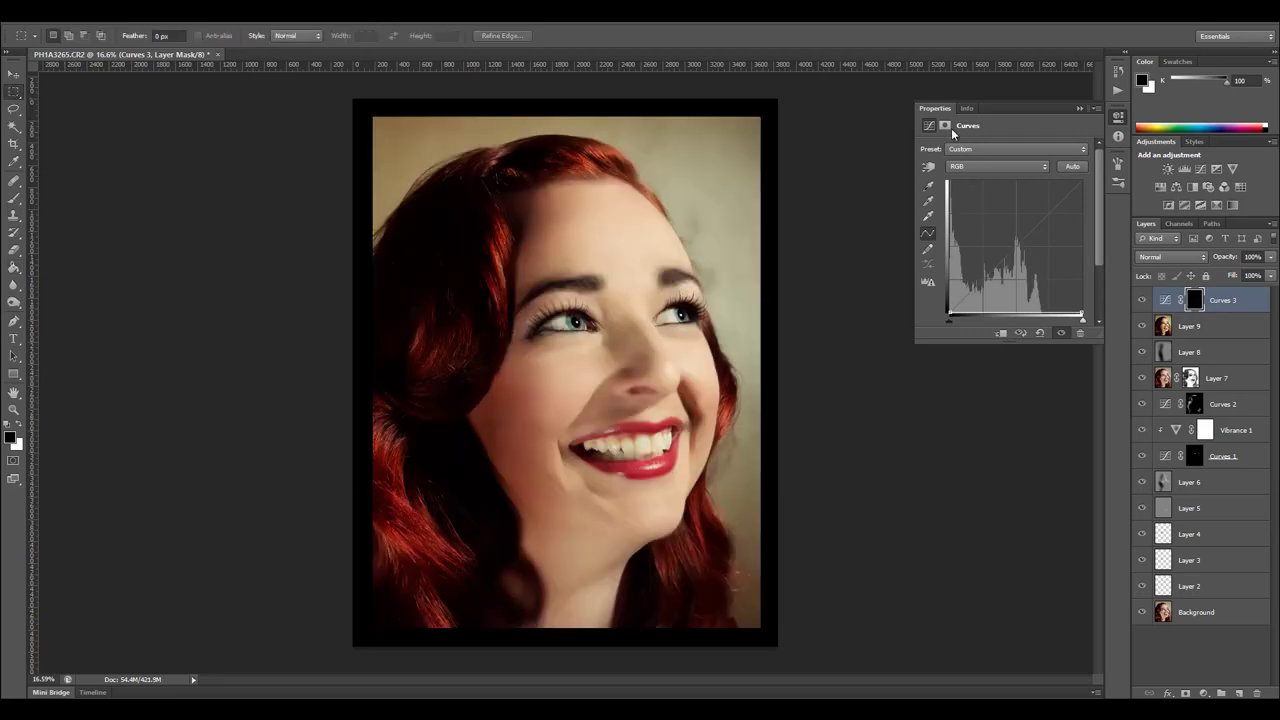
Feather the Curves 3 mask about 146 px and set the layer to Soft Light.
left_click(946, 126)
left_click_drag(925, 239, 1041, 246)
left_click(1192, 262)
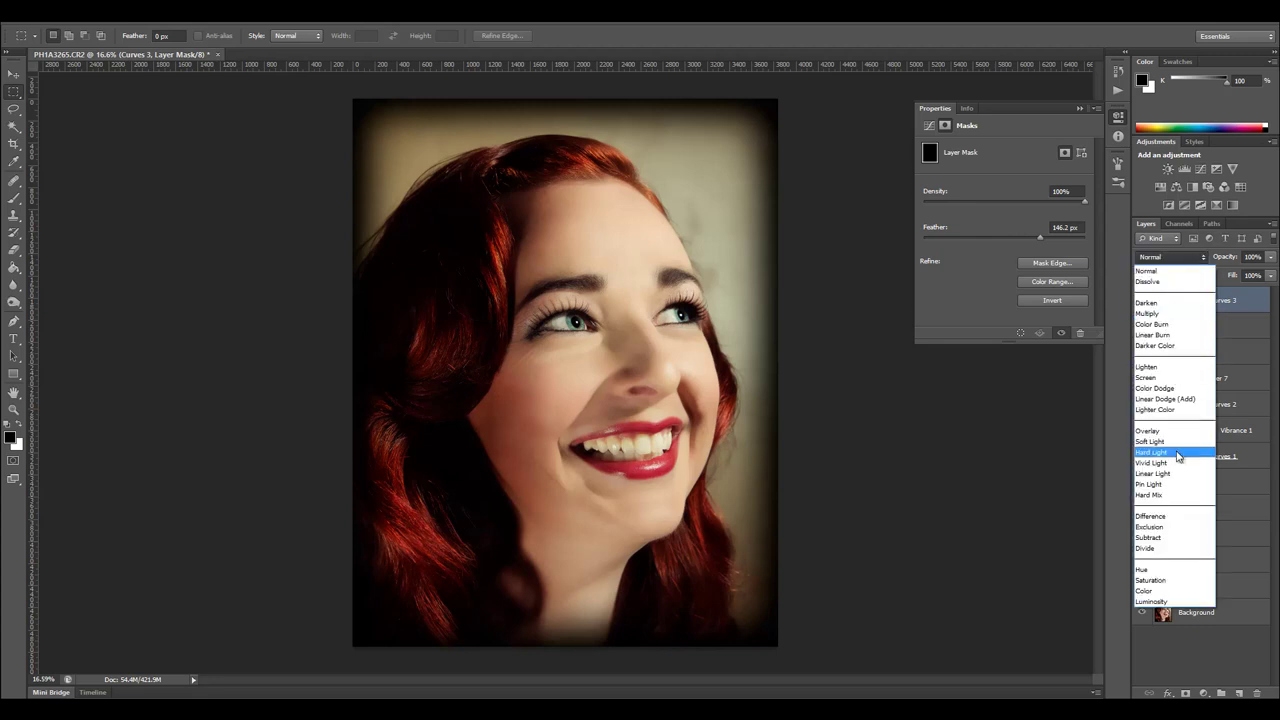
left_click(1178, 447)
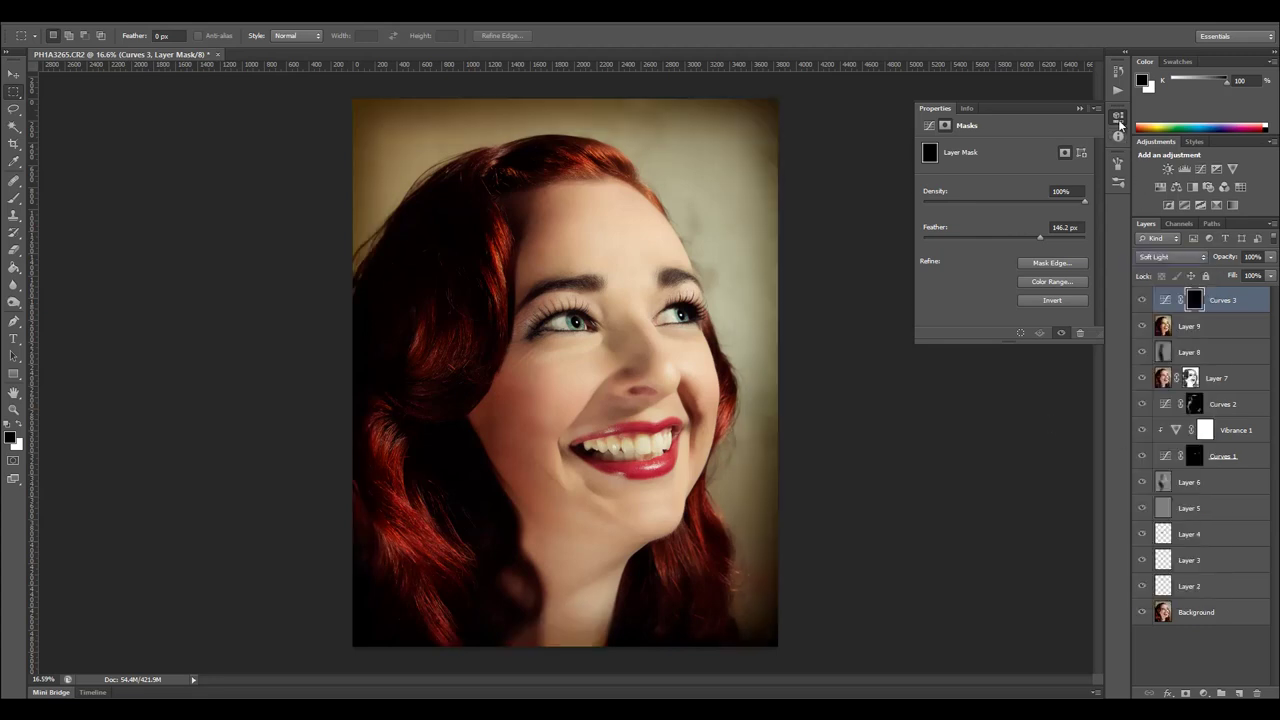
Compare the vignette on and off, test brightening the curve, then restore it to the bottom-right.
left_click(1143, 301)
left_click(1143, 301)
left_click(1143, 301)
left_click(929, 125)
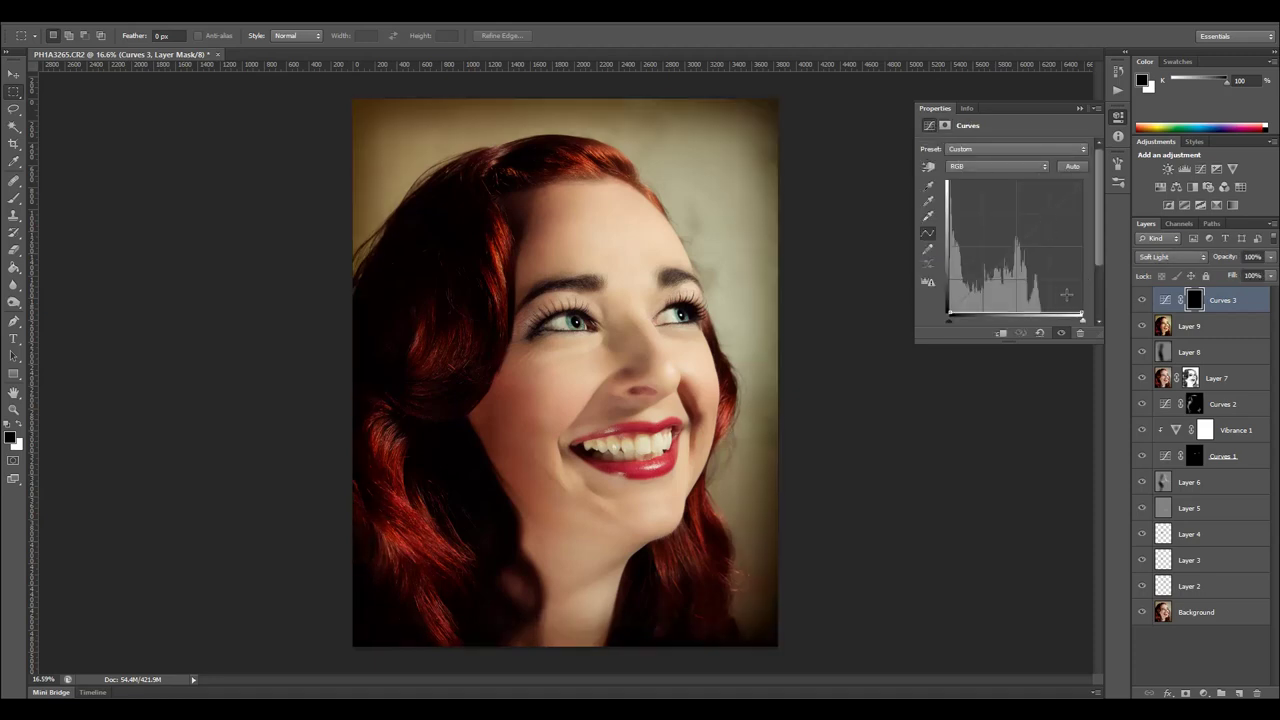
left_click_drag(1080, 312, 869, 131)
left_click_drag(951, 184, 1081, 314)
Group Curves 3 through Layer 2 into Group 1 and toggle it for before/after comparison.
left_click(1243, 593, "shift")
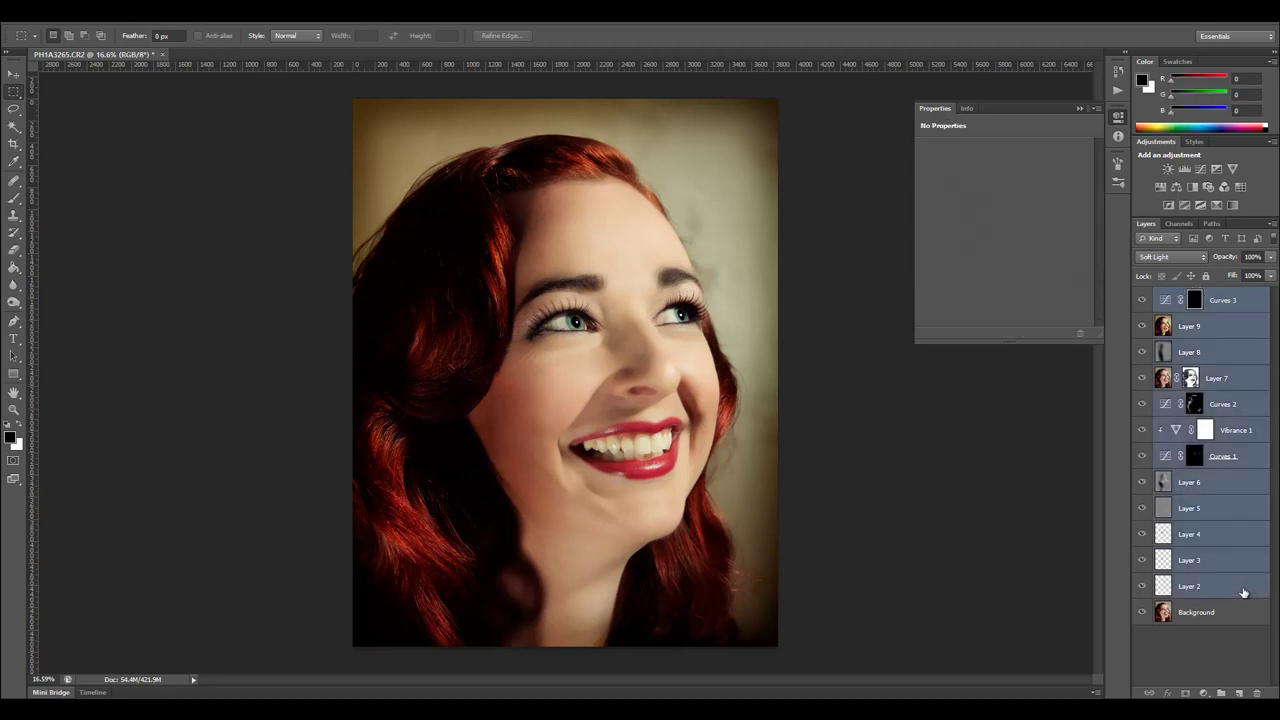
key("ctrl+g")
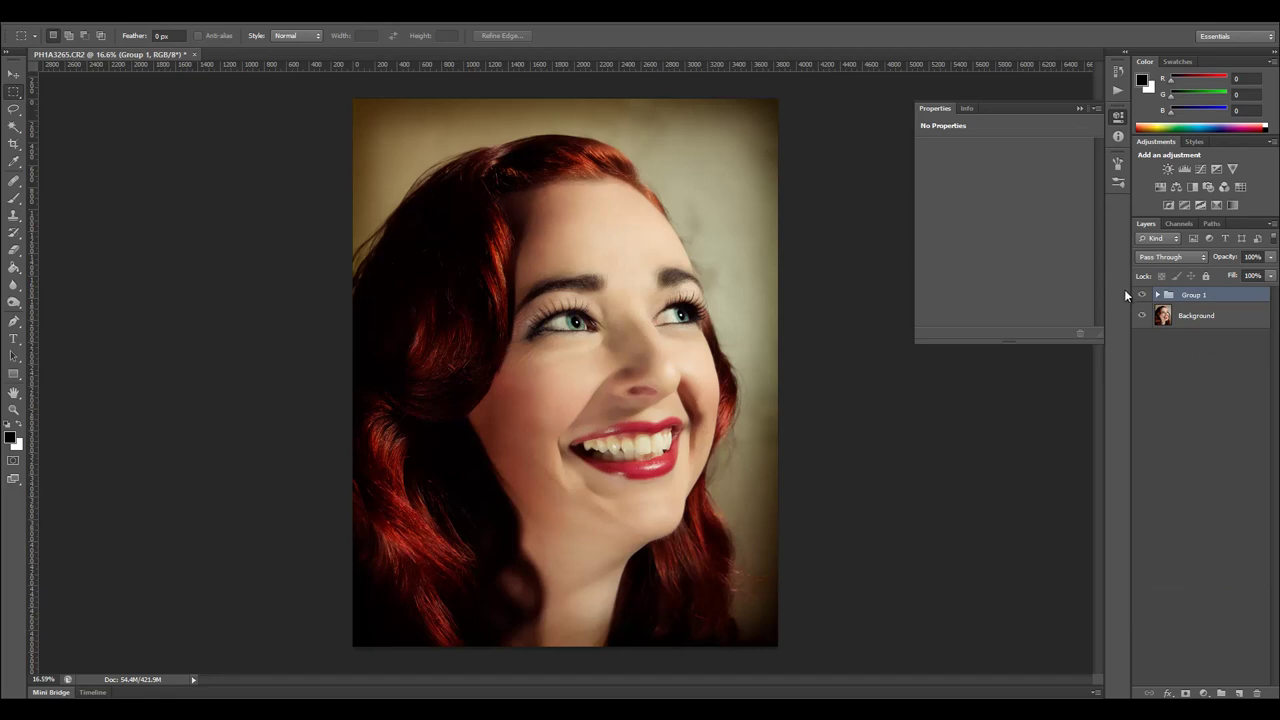
left_click(1142, 294)
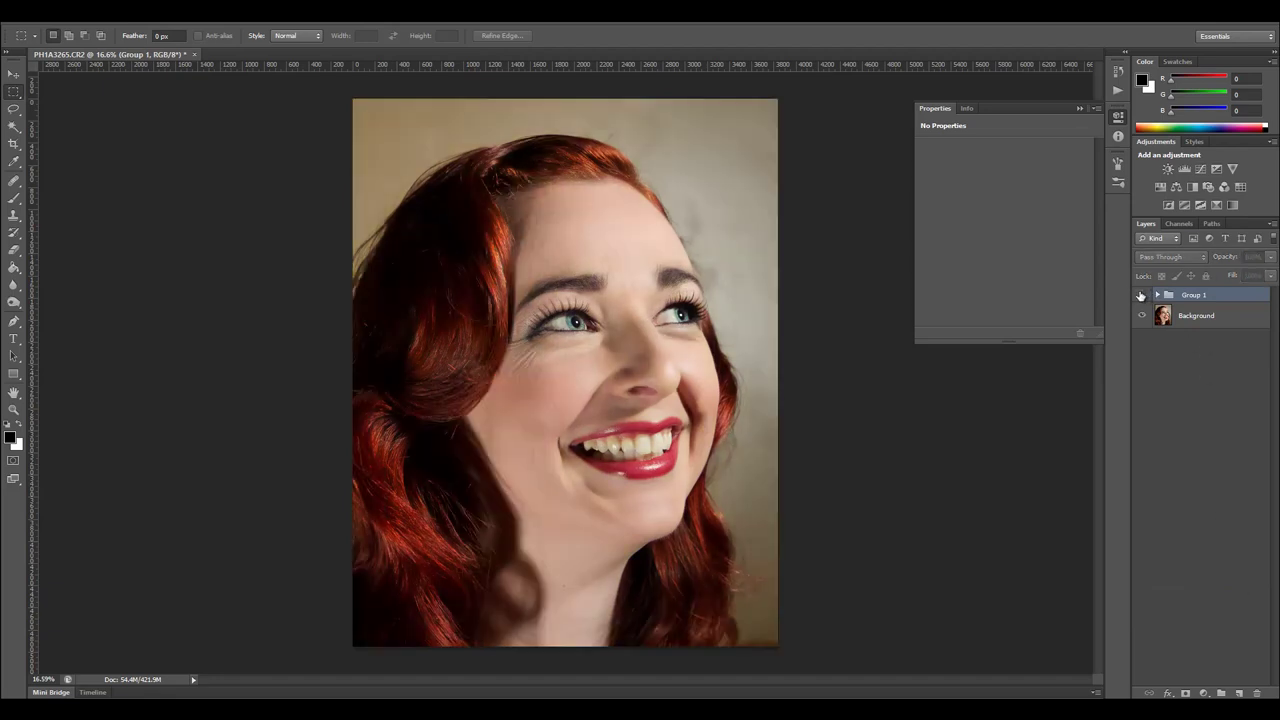
left_click(1142, 295)
left_click(1142, 296)
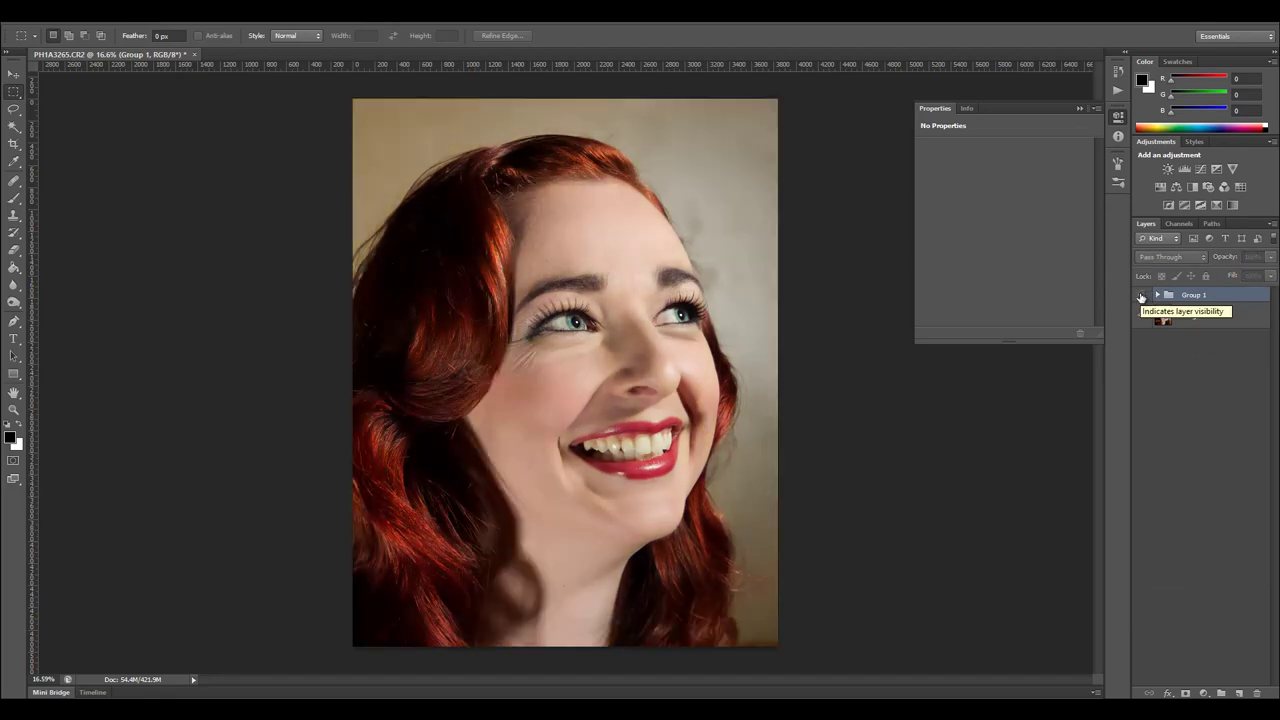
left_click(1142, 295)
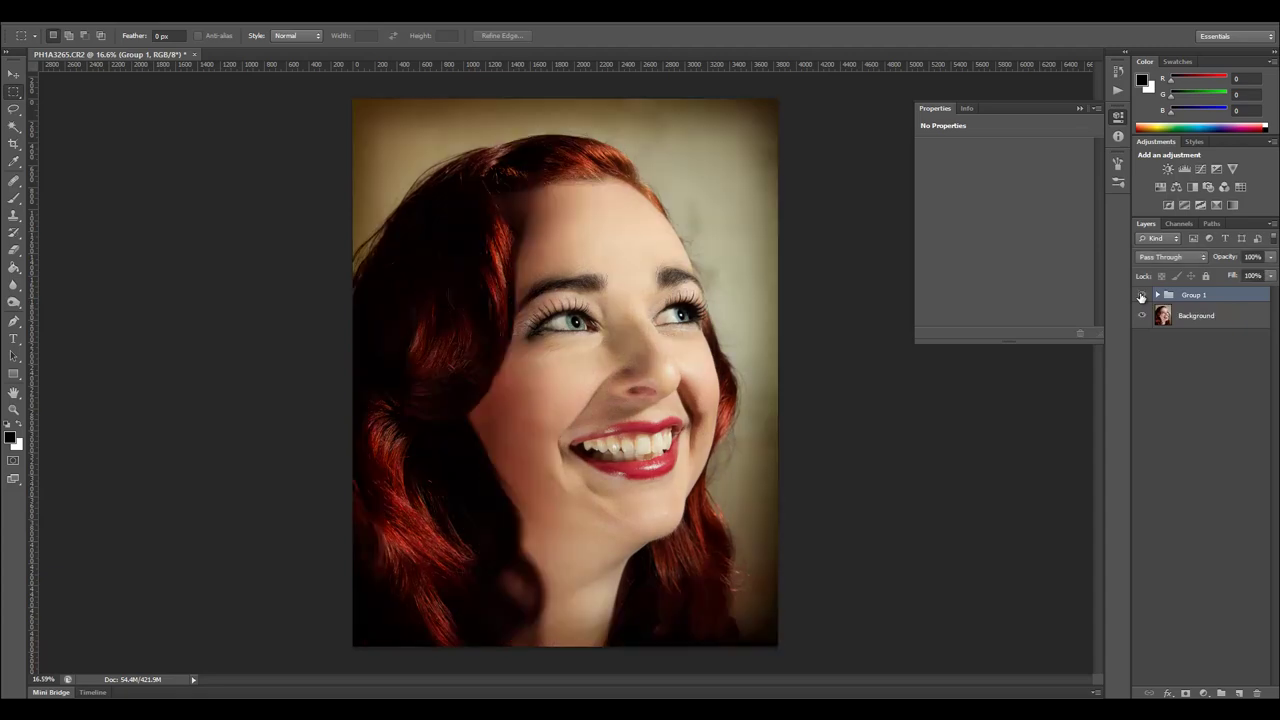
left_click(1142, 296)
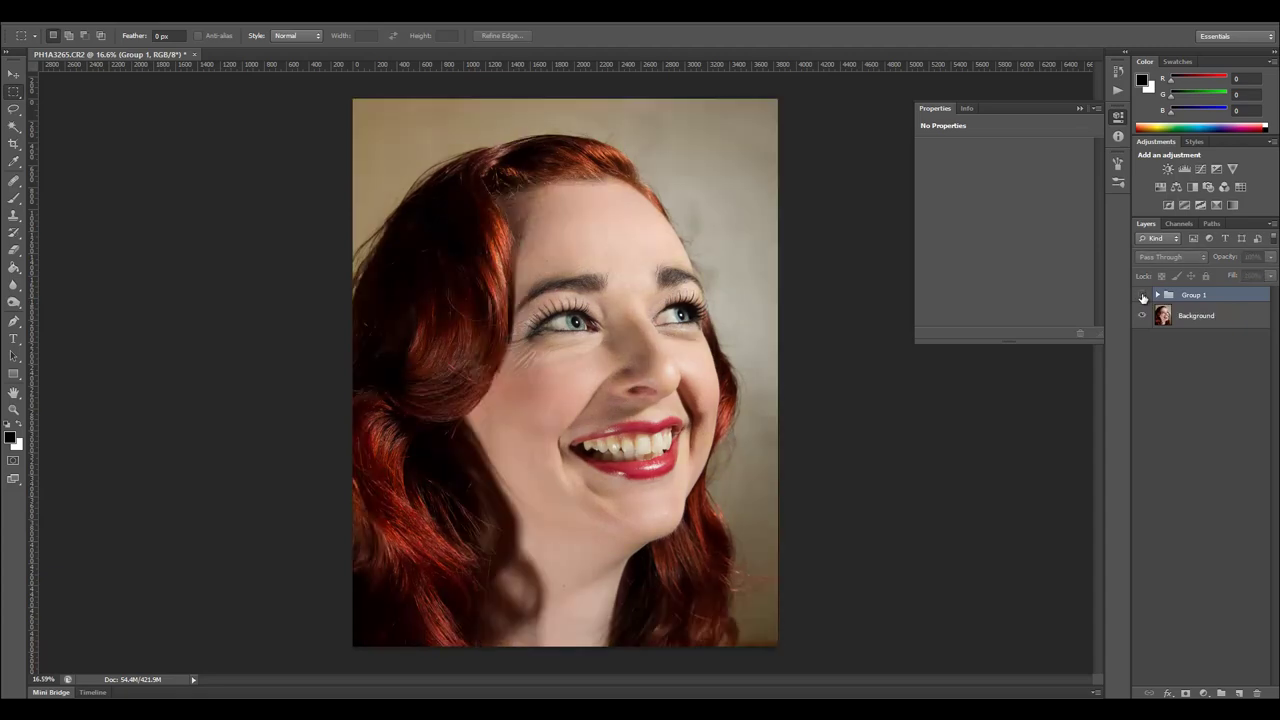
left_click(1142, 296)
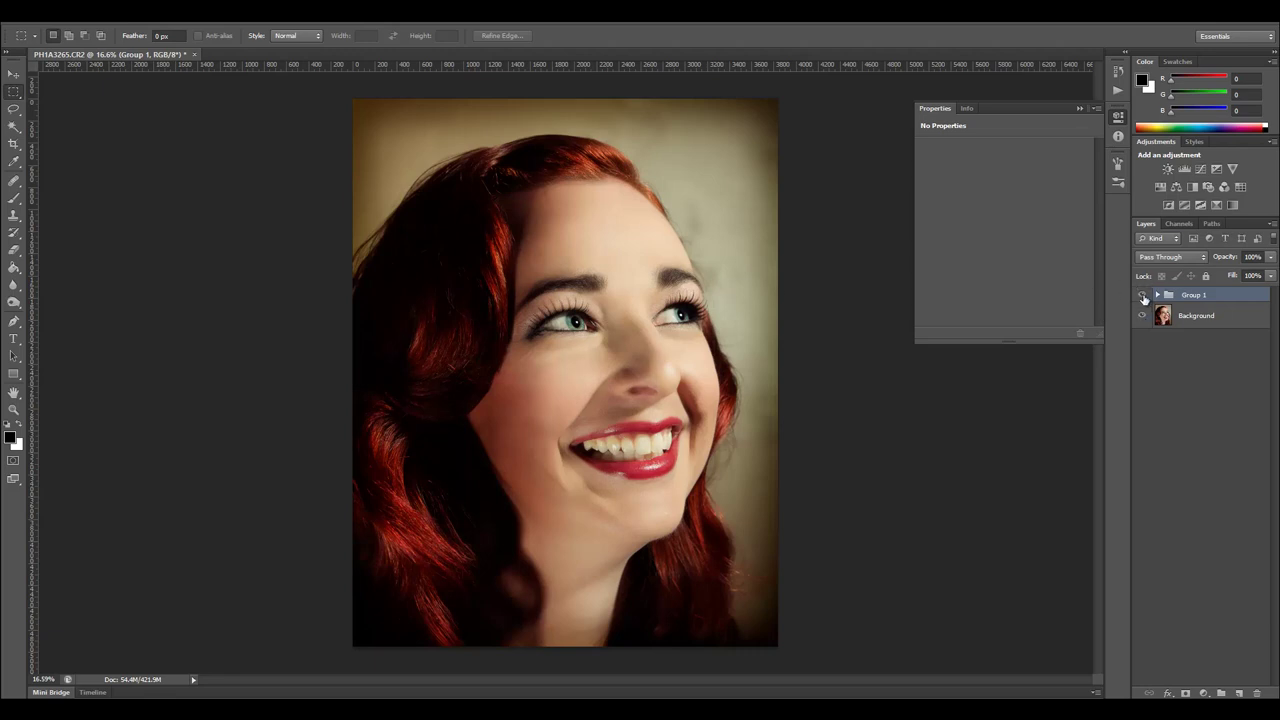
left_click(1142, 296)
left_click(1143, 296)
scroll(561, 289, "up", 6)
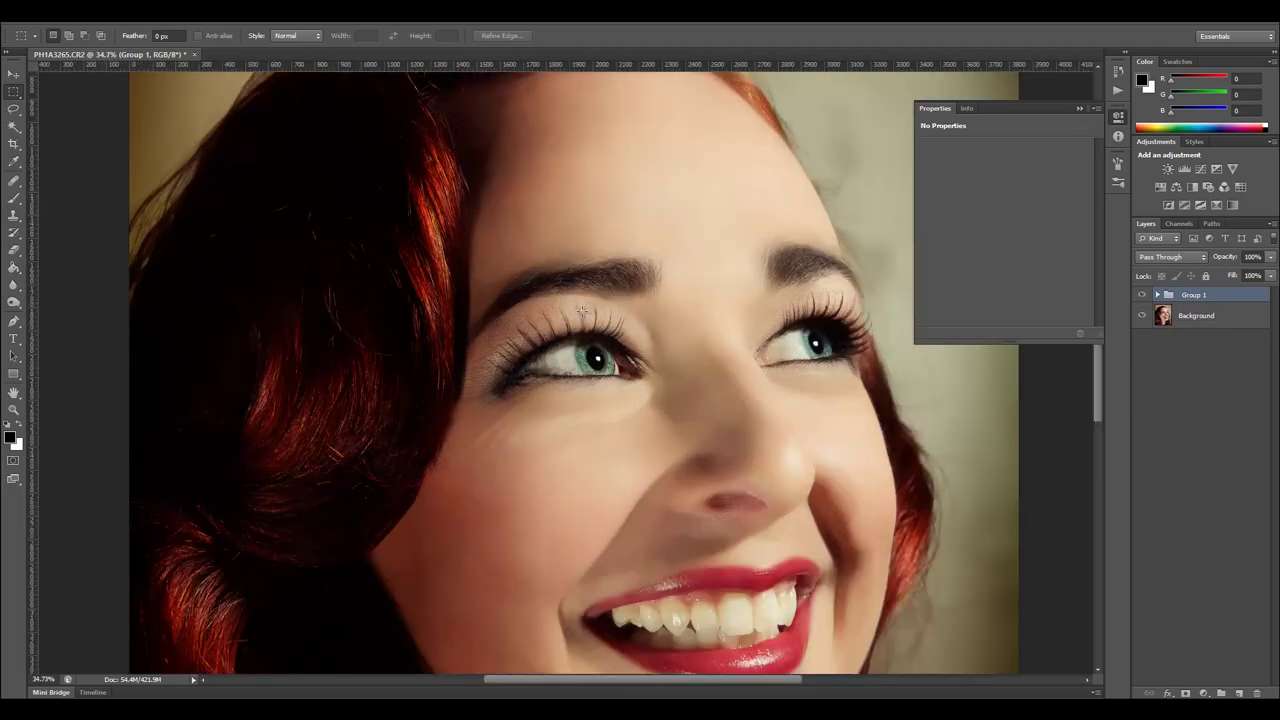
scroll(620, 276, "down", 1)
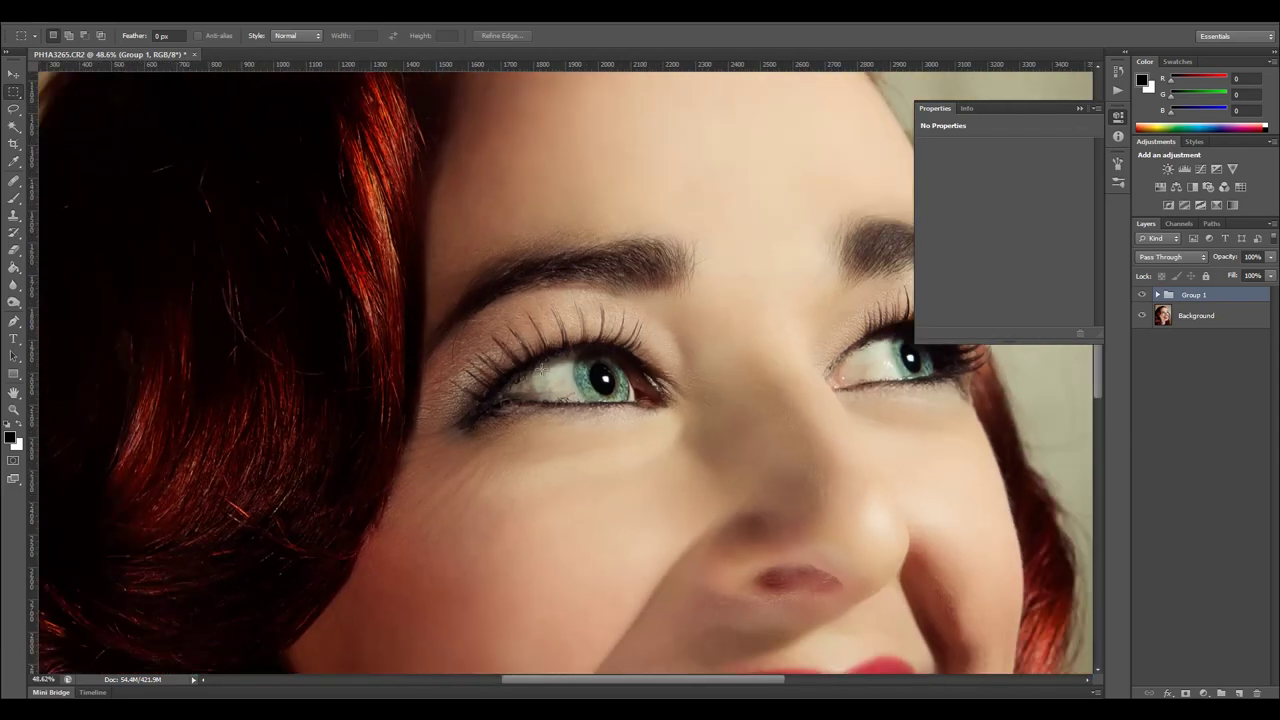
scroll(667, 427, "down", 4)
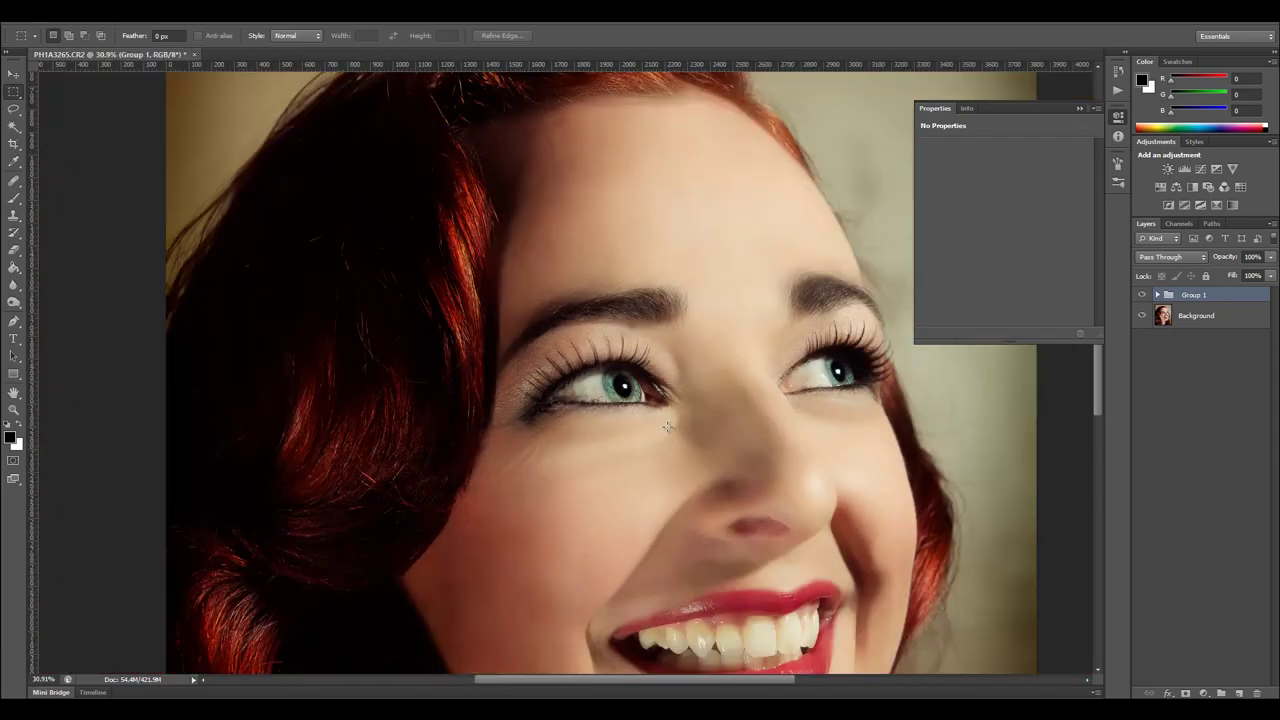
scroll(667, 427, "down", 4)
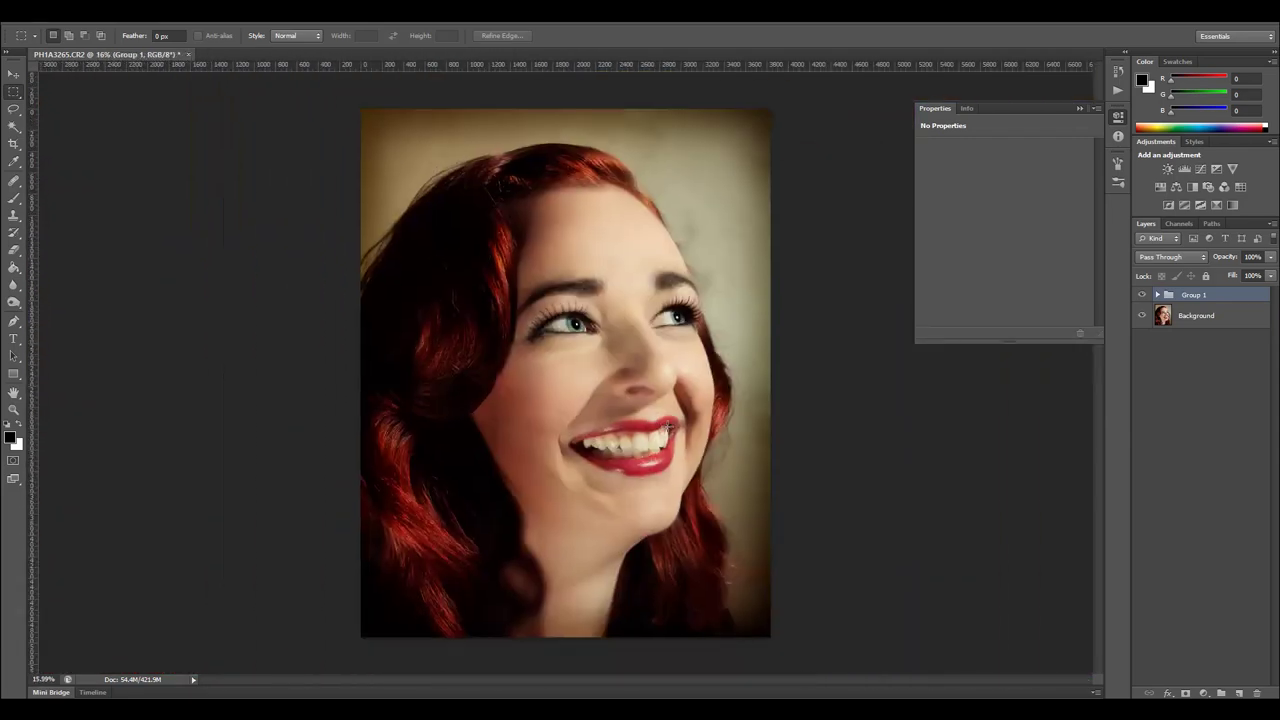
scroll(667, 427, "up", 2)
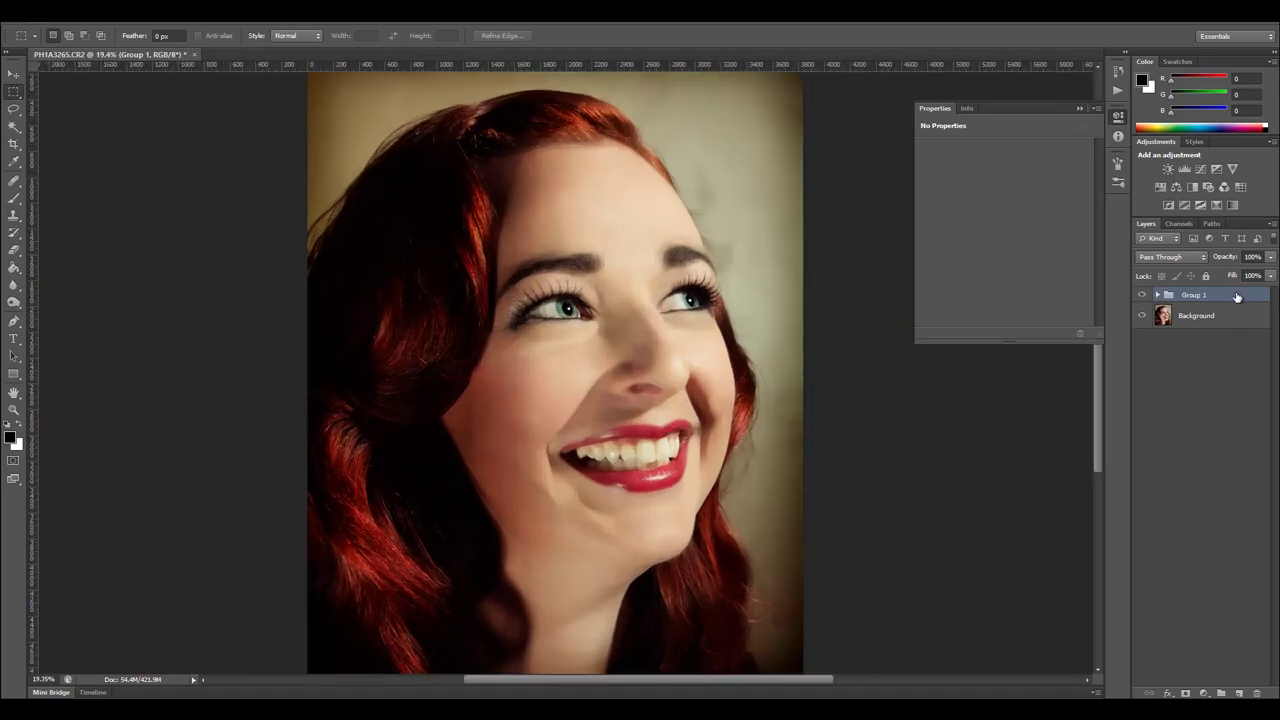
Stamp merged Layers 10 and 11 and group them into Group 2.
key("ctrl+shift+alt+e")
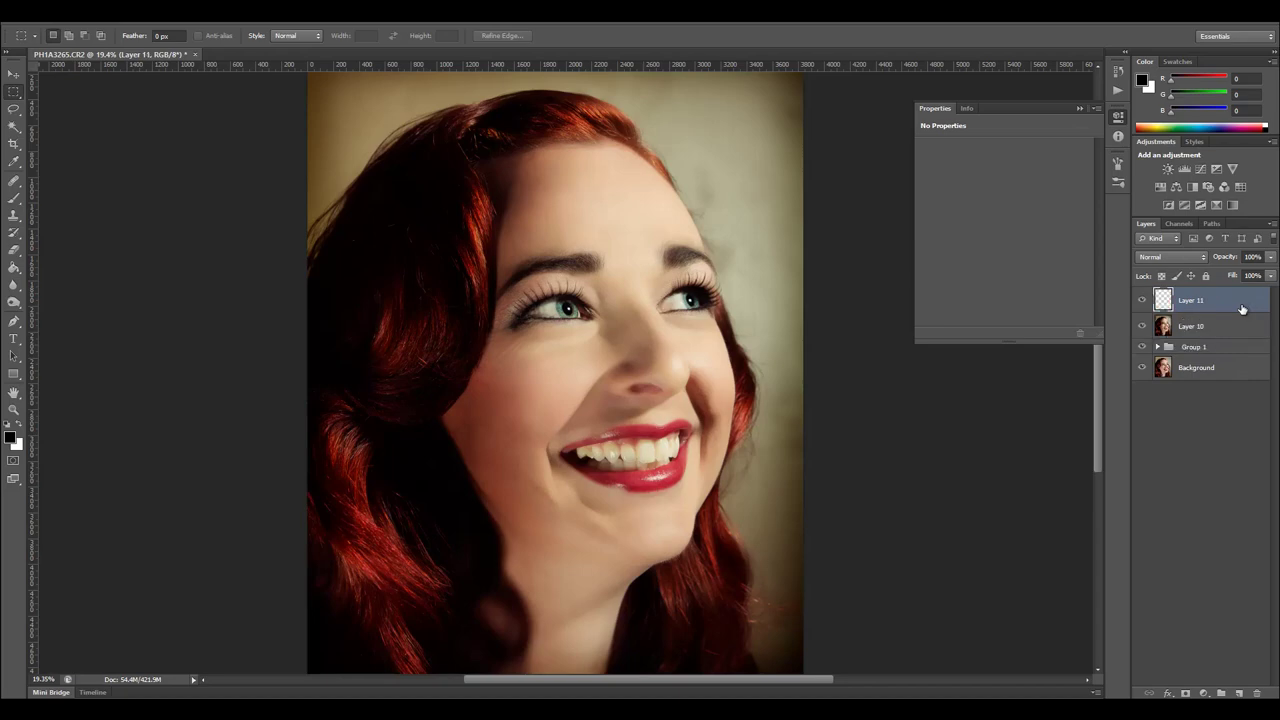
key("ctrl+shift+alt+e")
left_click(1229, 325, "shift")
key("ctrl+g")
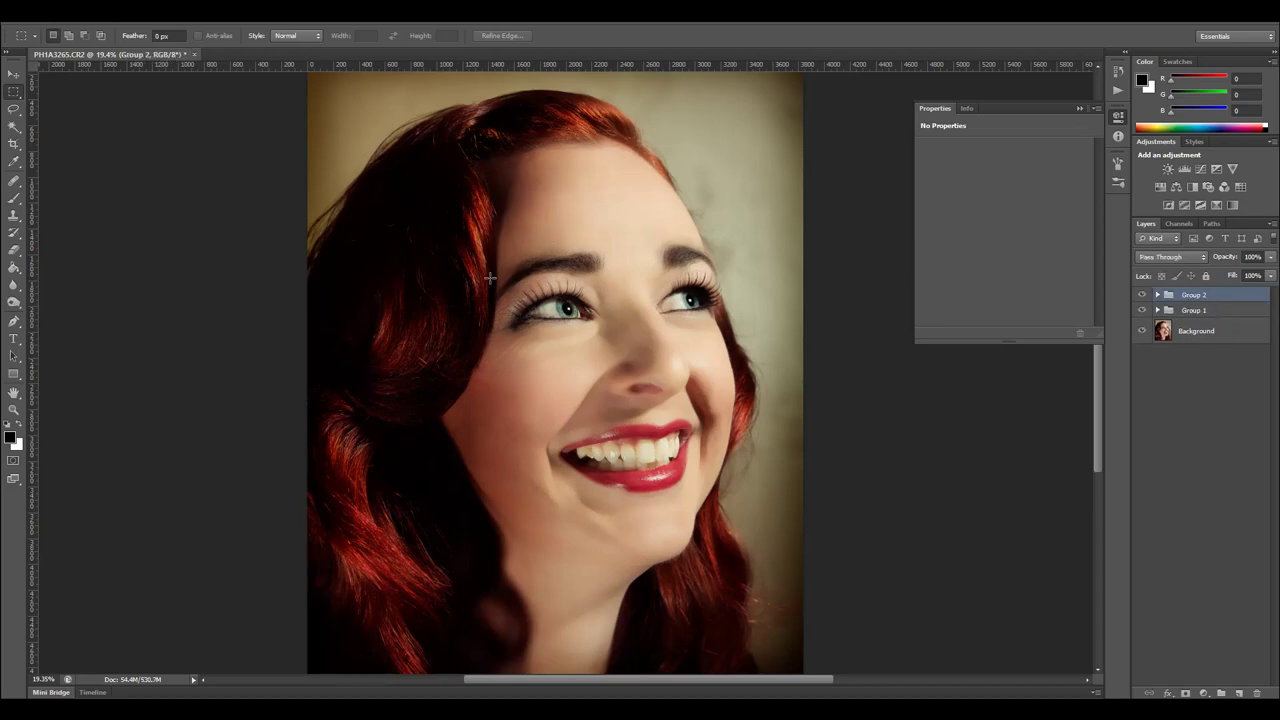
Set Group 2 to Overlay, set Layer 11 to Vivid Light, and invert Layer 11.
left_click(1200, 258)
left_click(1186, 452)
left_click(1202, 316)
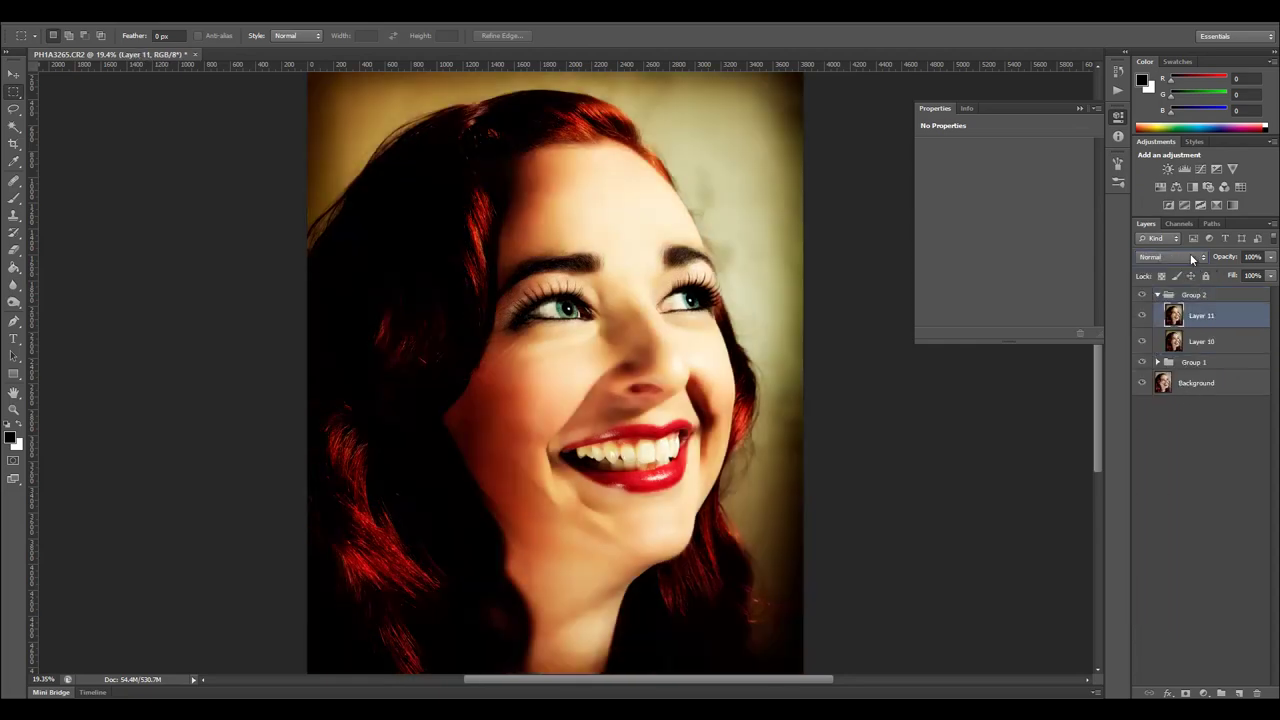
left_click(1172, 257)
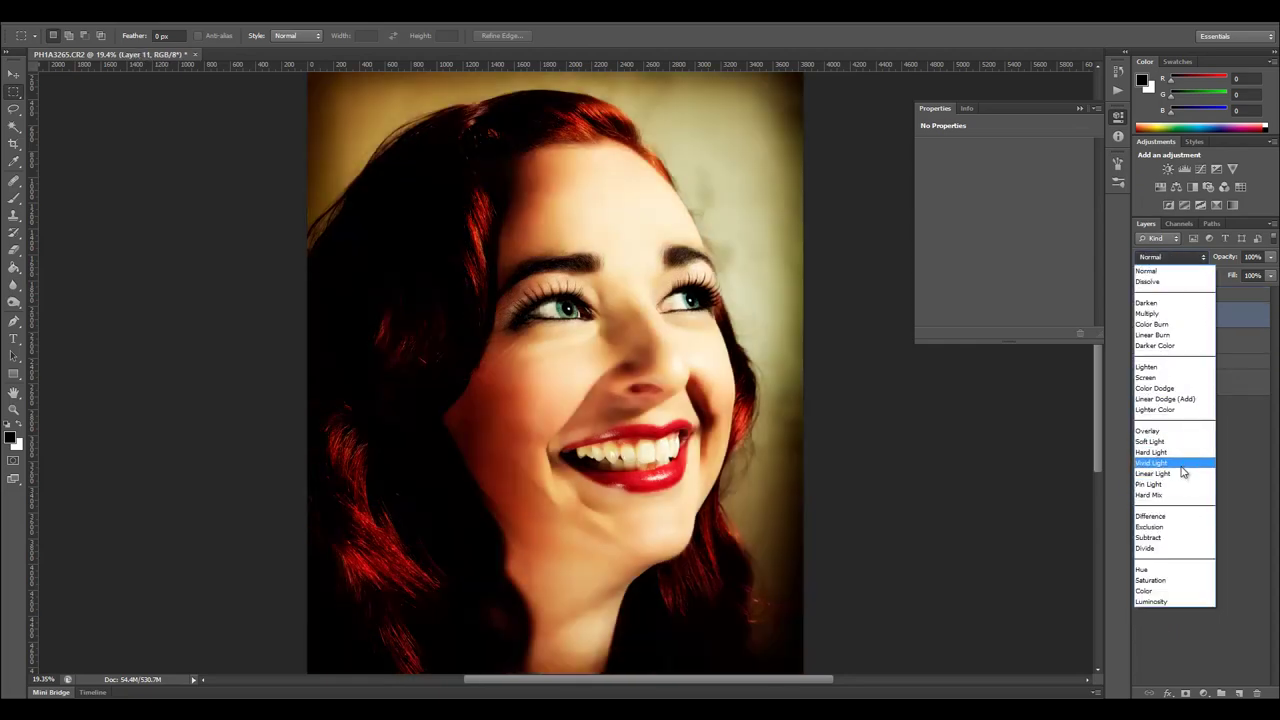
left_click(1184, 463)
key("ctrl+i")
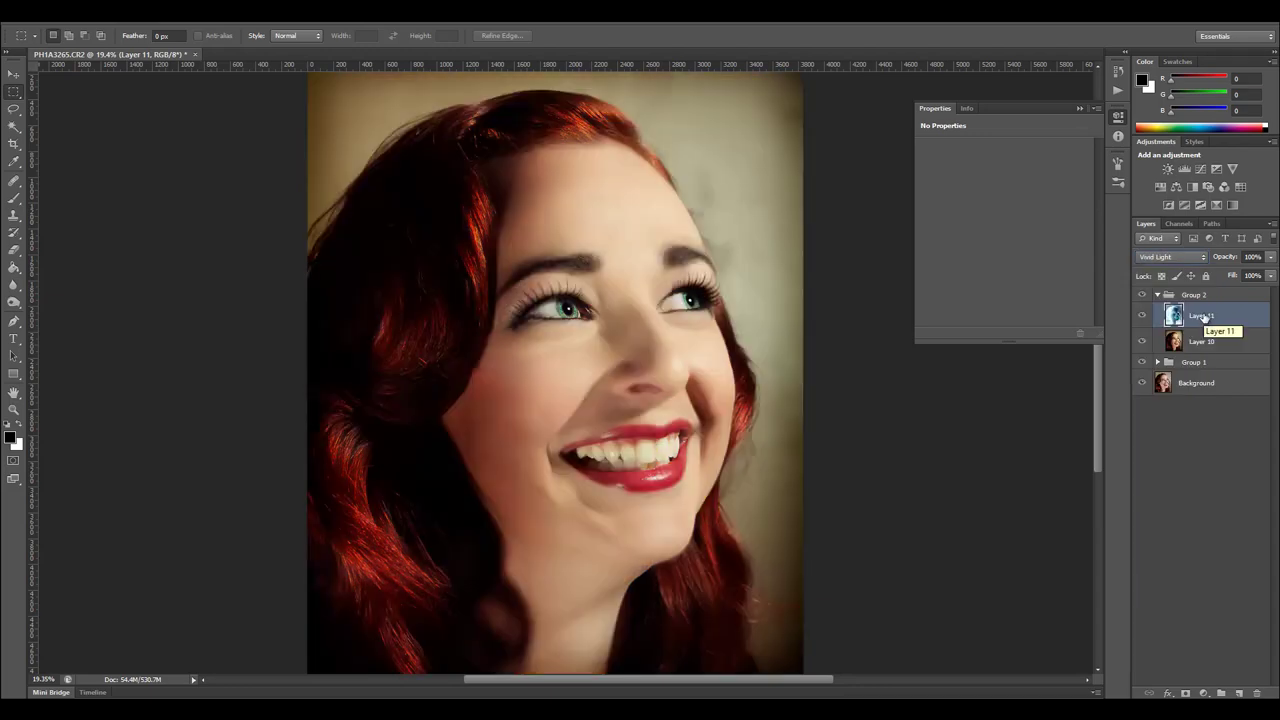
Apply Surface Blur to Layer 11 with Radius 7 and Threshold 7.
left_click(208, 20)
mouse_move(292, 152)
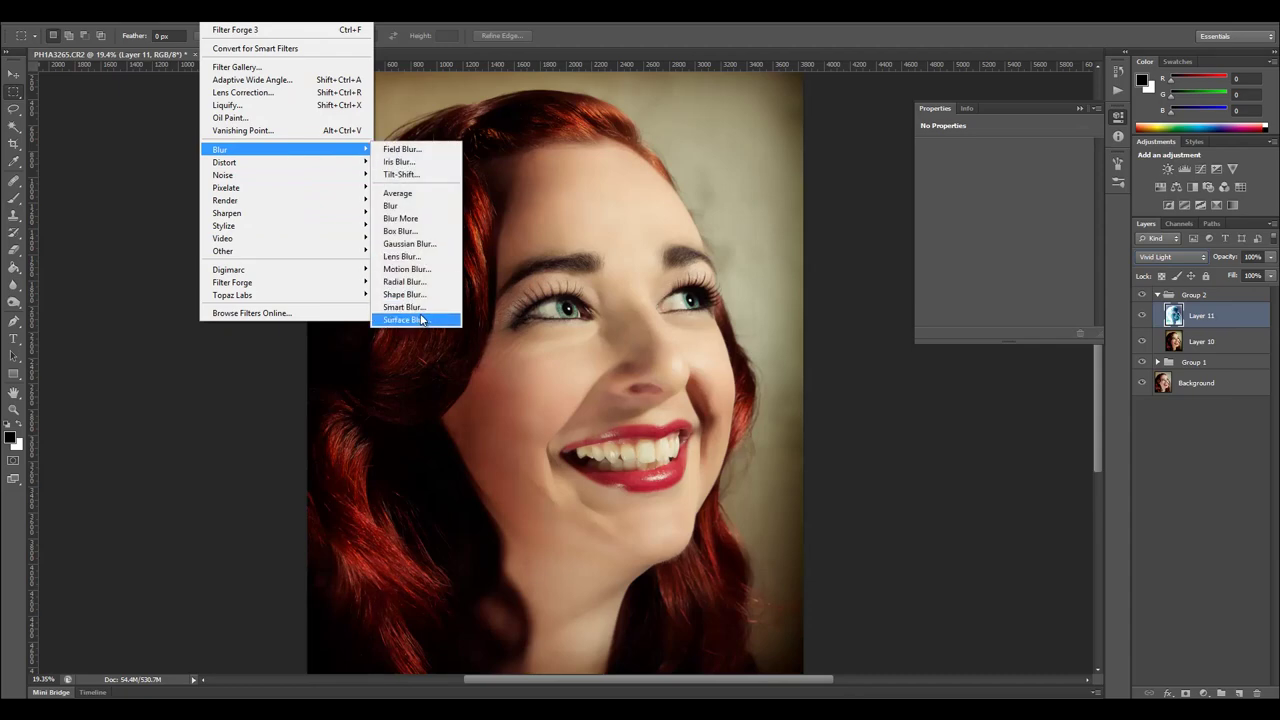
left_click(405, 320)
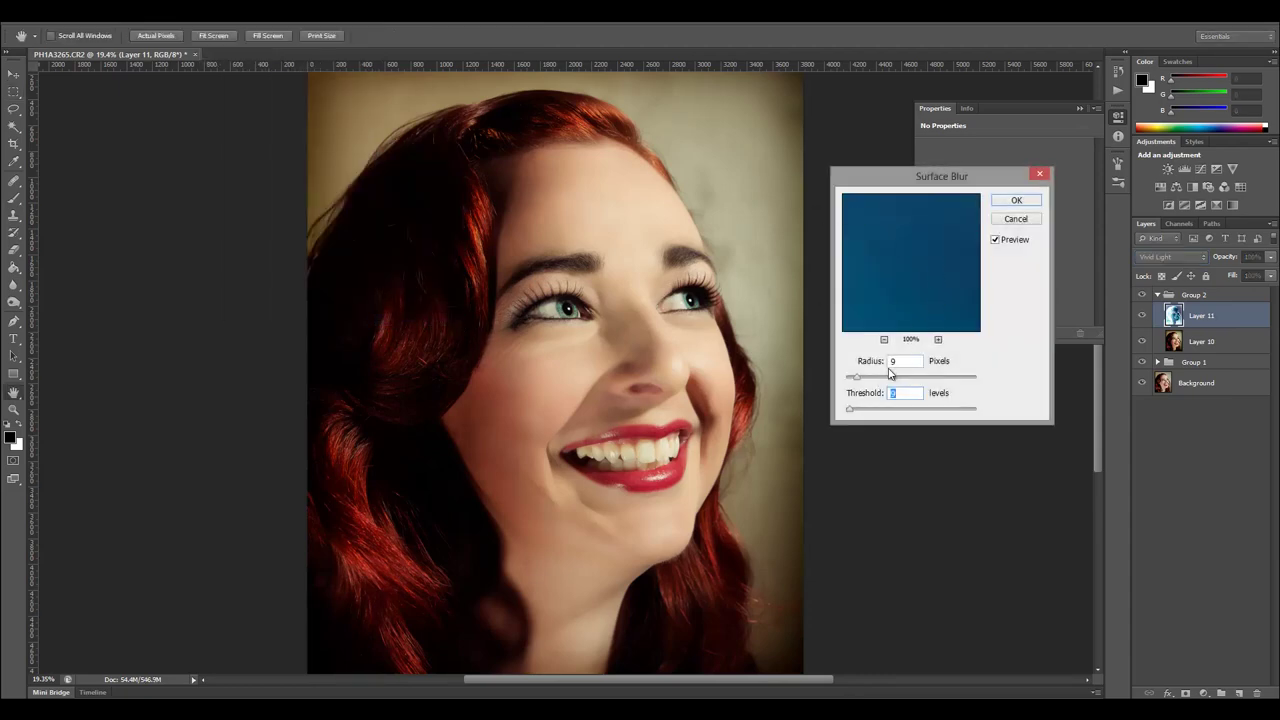
left_click(906, 361)
type("7")
left_click(910, 393)
type("7")
left_click(1016, 201)
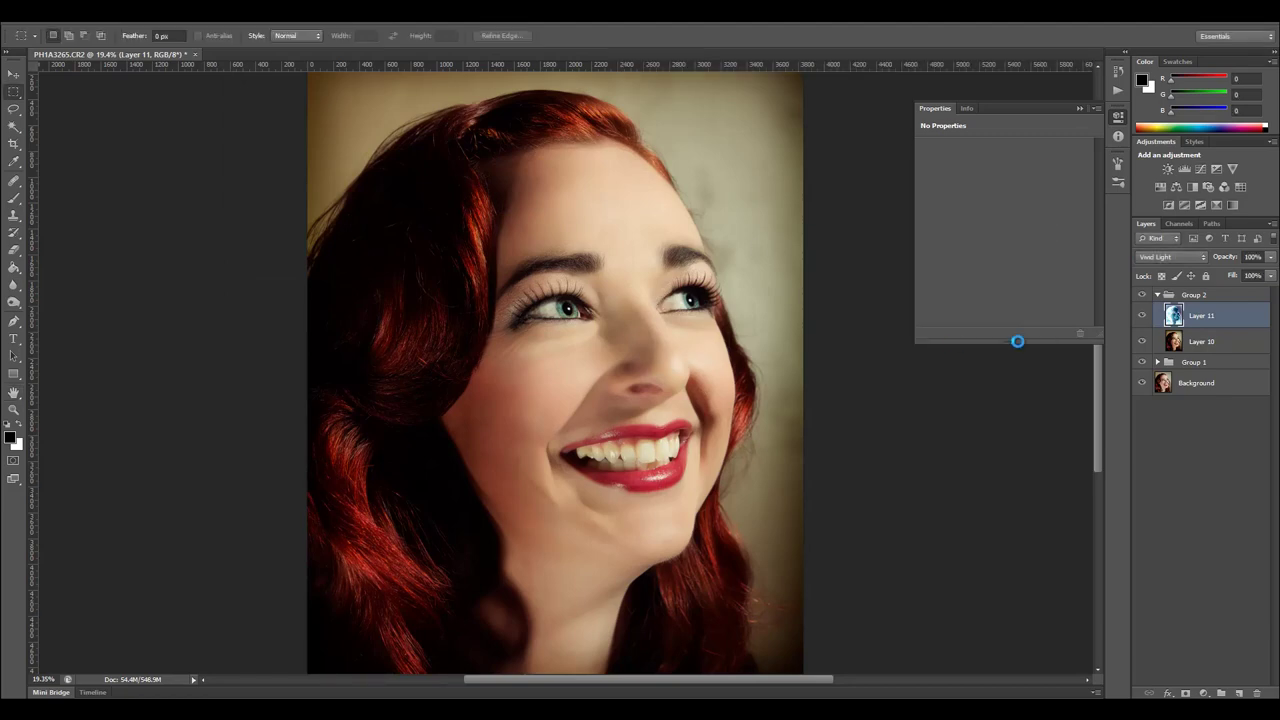
Collapse Group 2, switch to the Move tool and zoom in on the eye.
left_click(1157, 295)
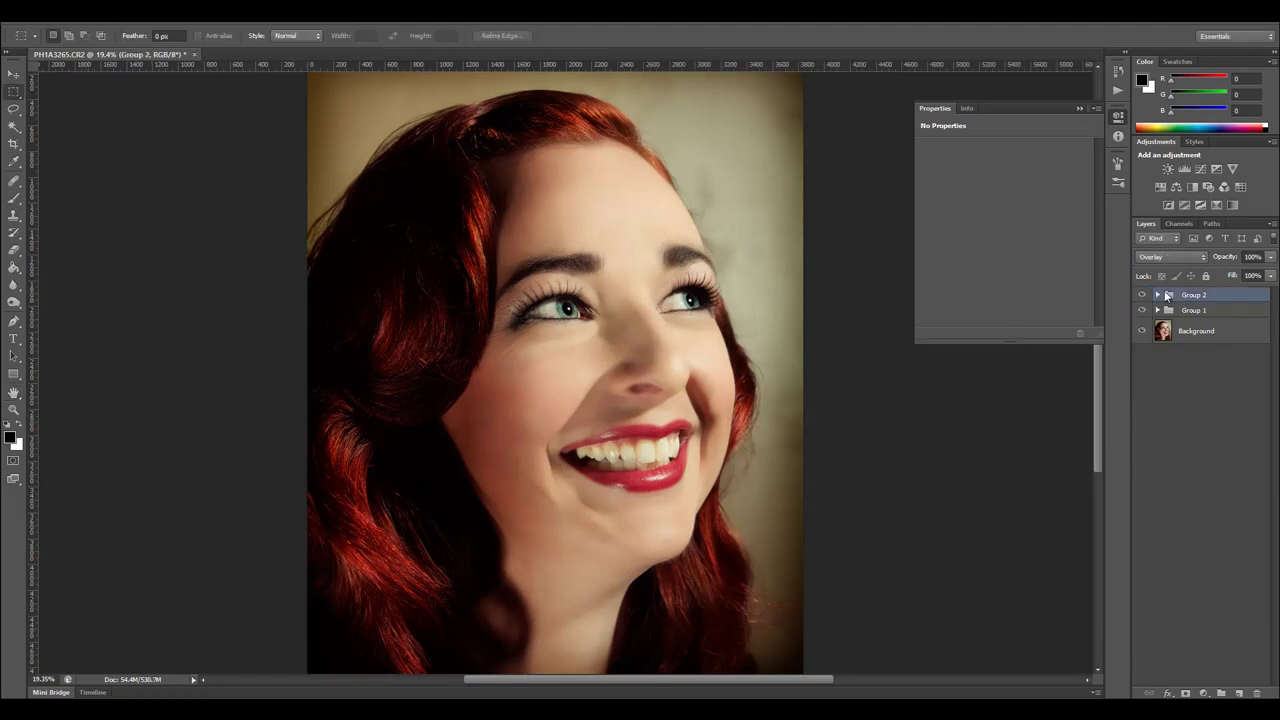
left_click(14, 74)
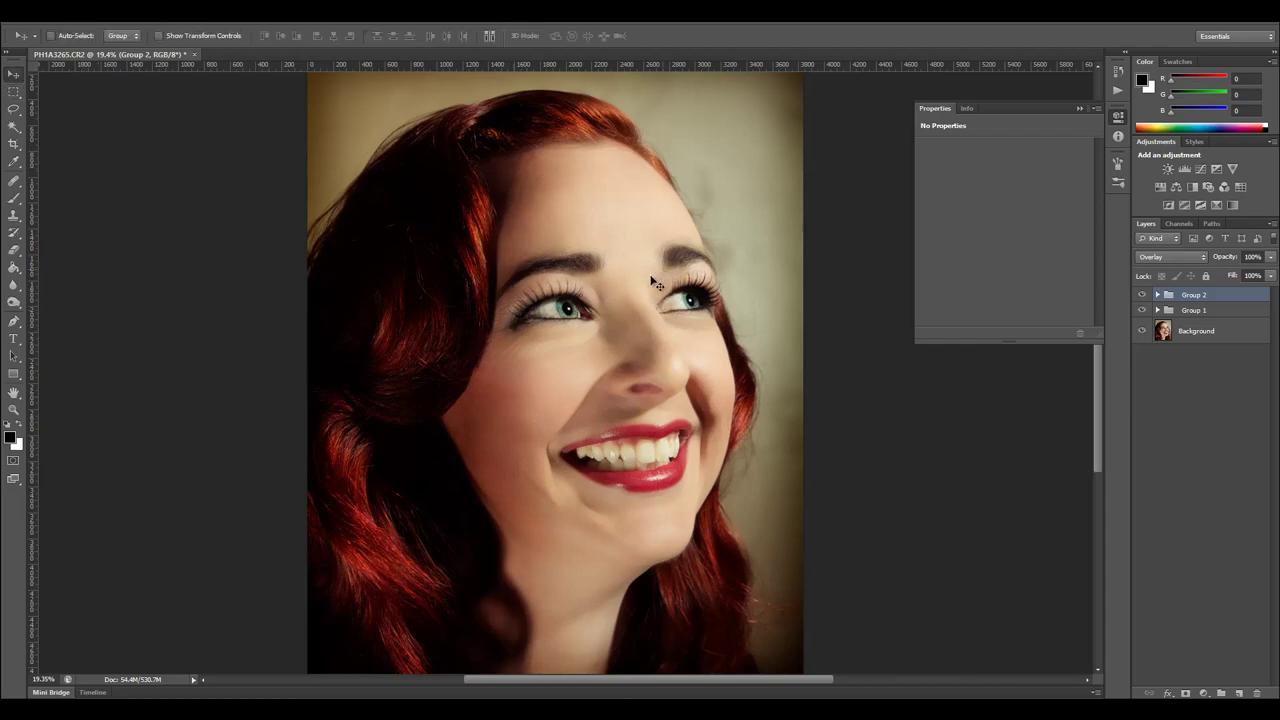
scroll(568, 298, "up", 5)
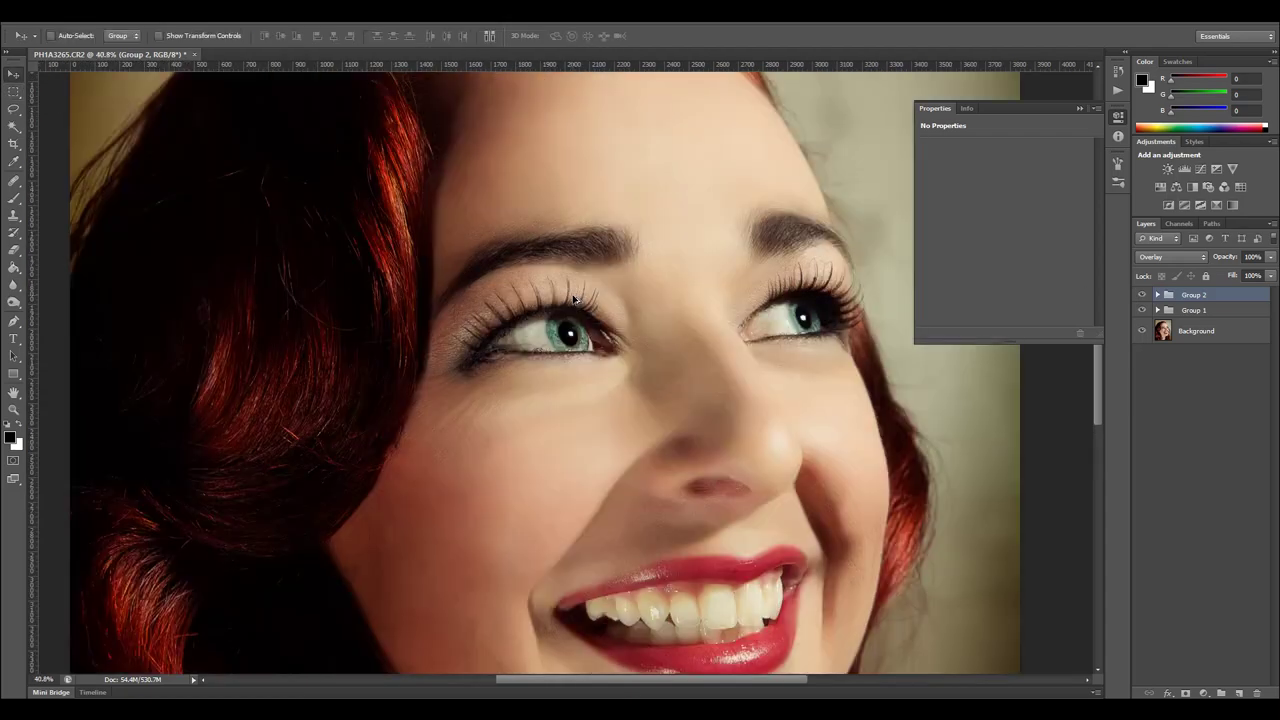
scroll(575, 299, "up", 3)
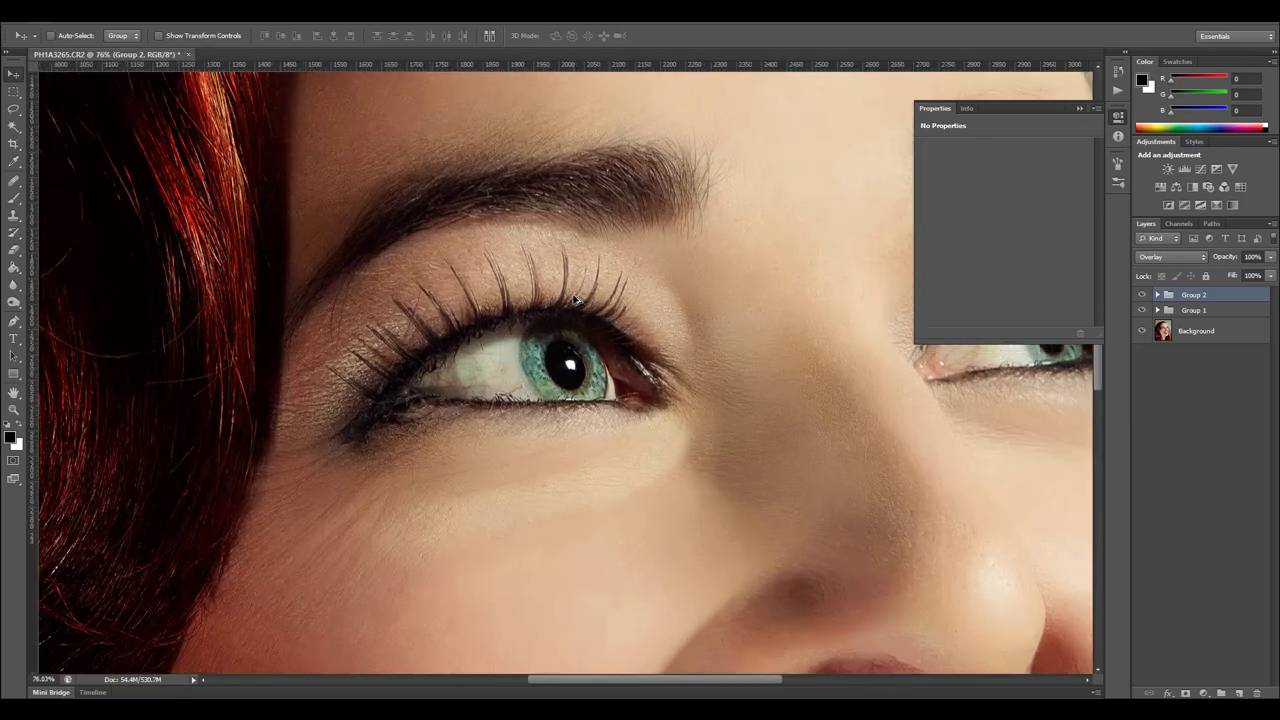
scroll(575, 299, "down", 4)
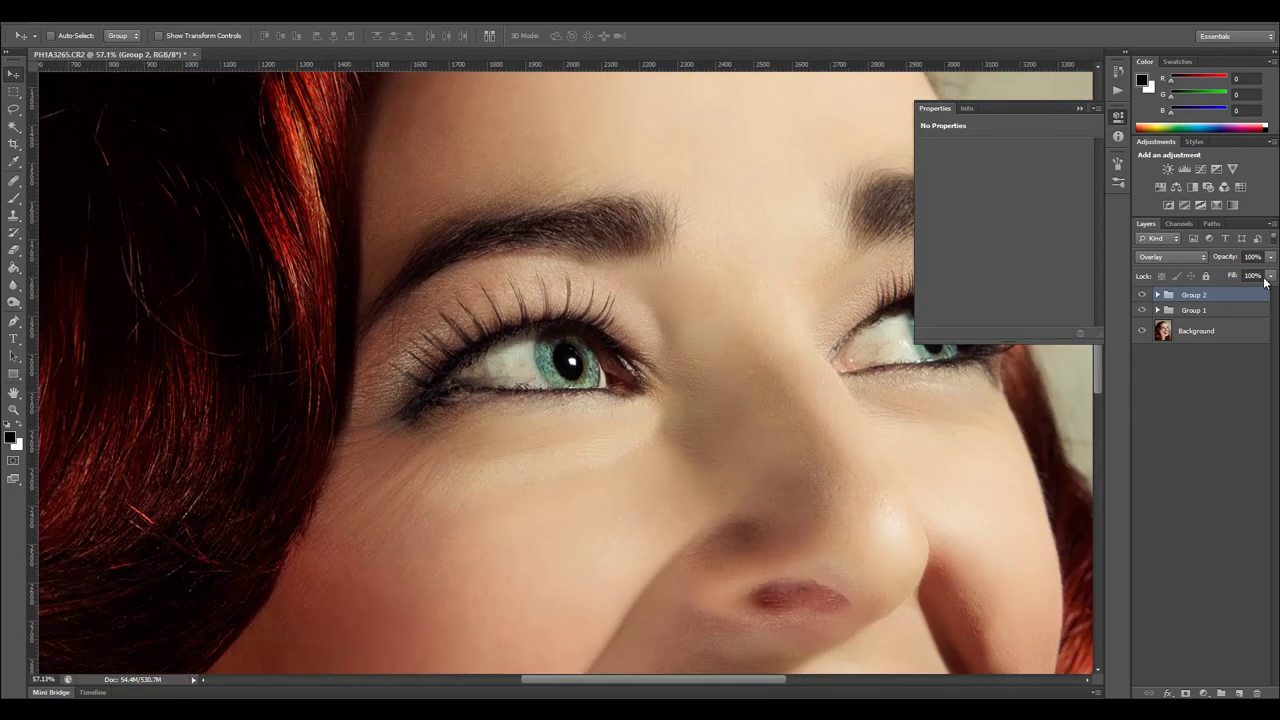
Toggle Group 2's visibility off and on three times to compare the smoothed skin.
left_click(1143, 295)
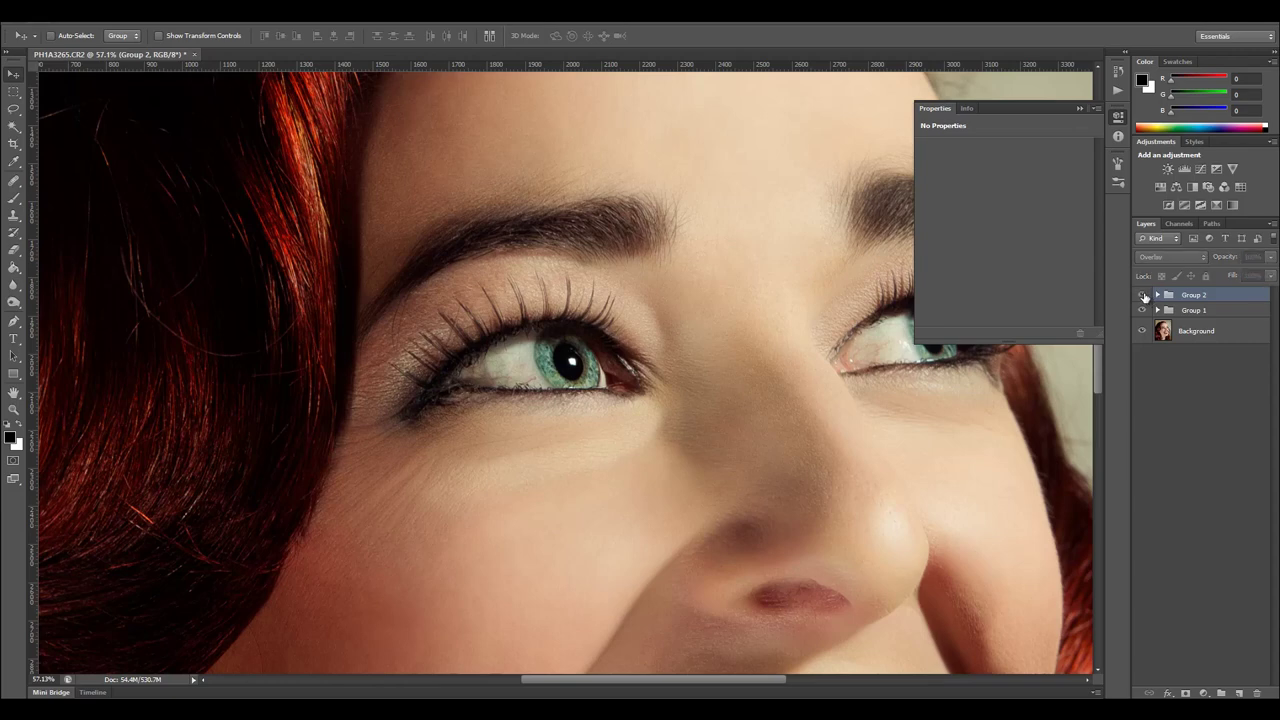
left_click(1143, 295)
left_click(1143, 295)
left_click(1143, 295)
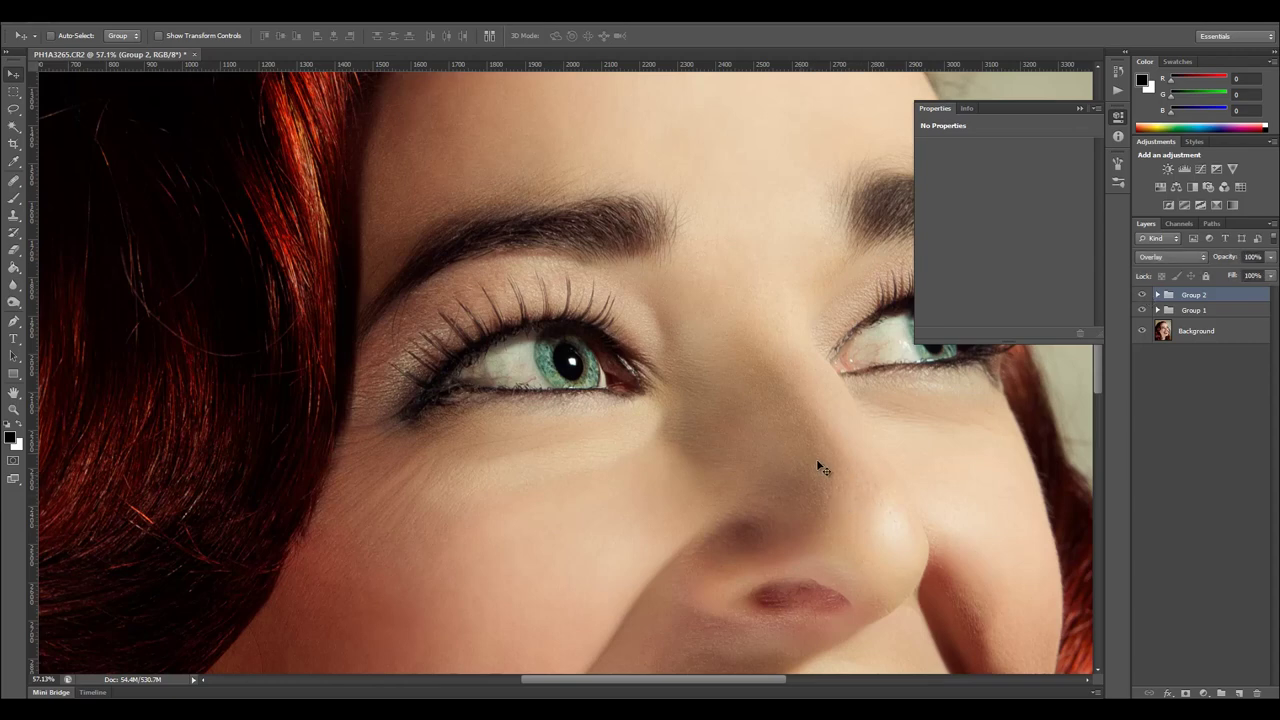
left_click(1143, 295)
left_click(1143, 295)
scroll(670, 466, "down", 10)
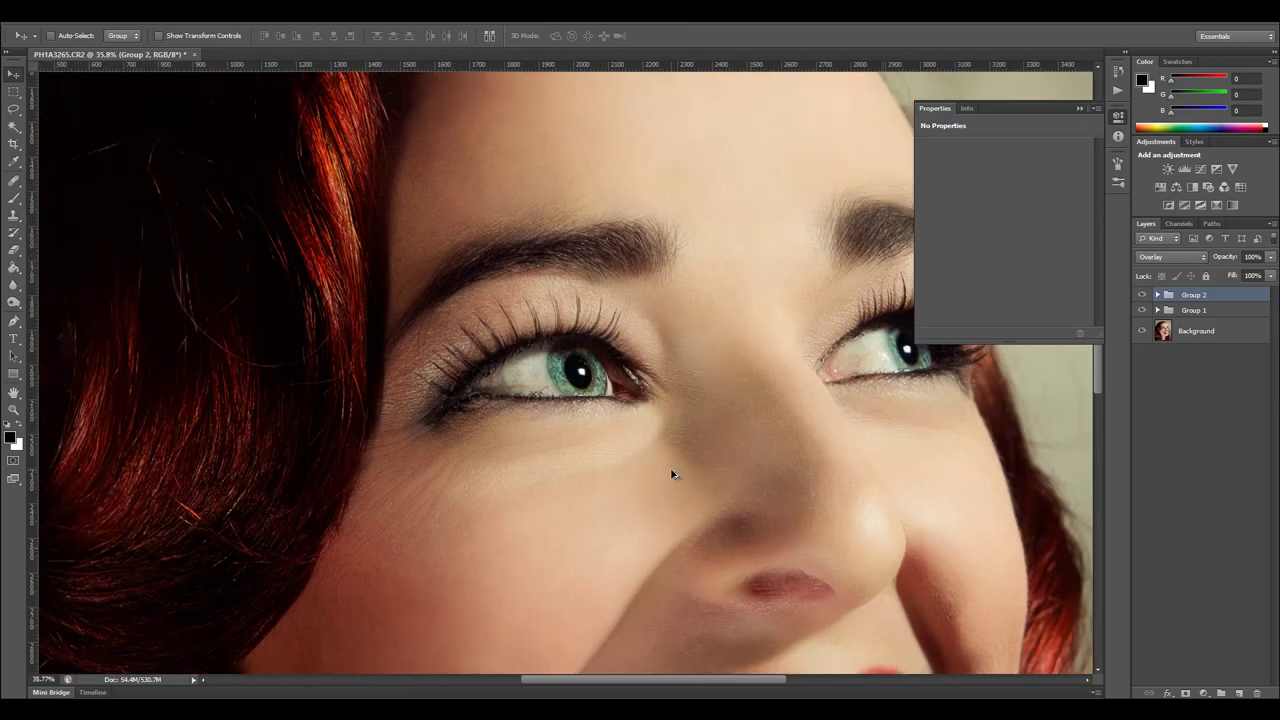
scroll(672, 474, "down", 2)
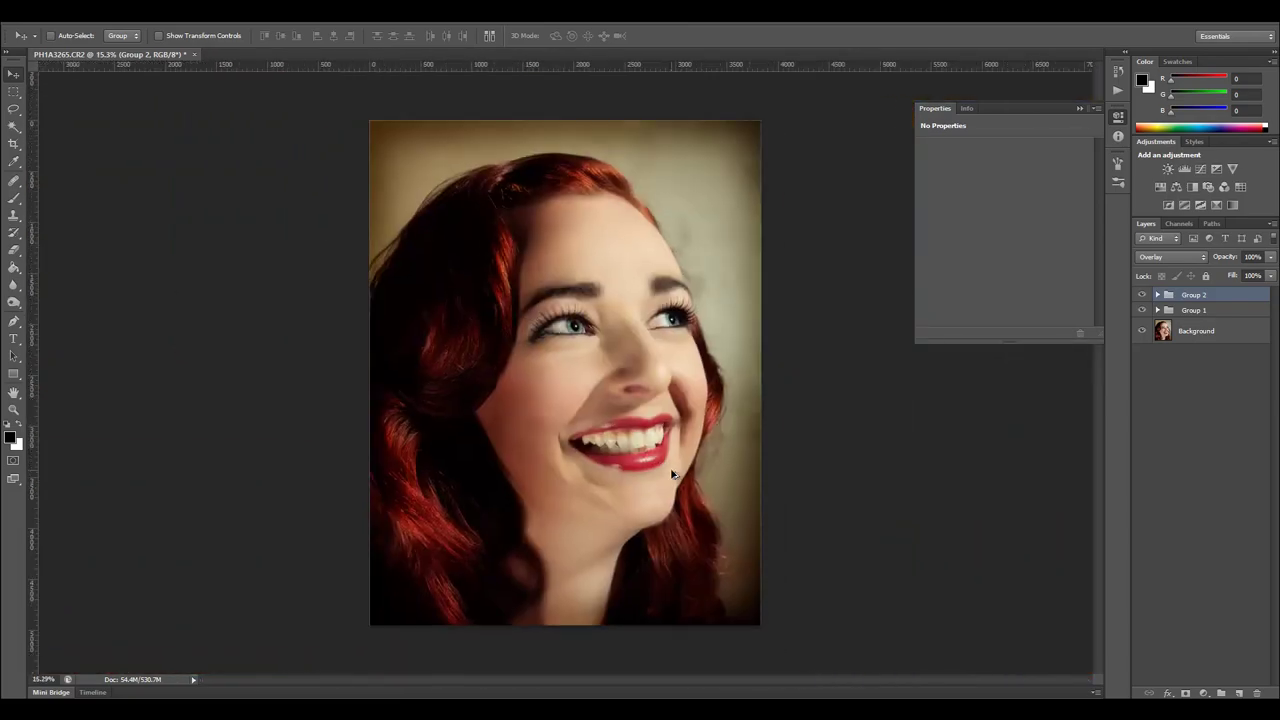
scroll(672, 474, "up", 1)
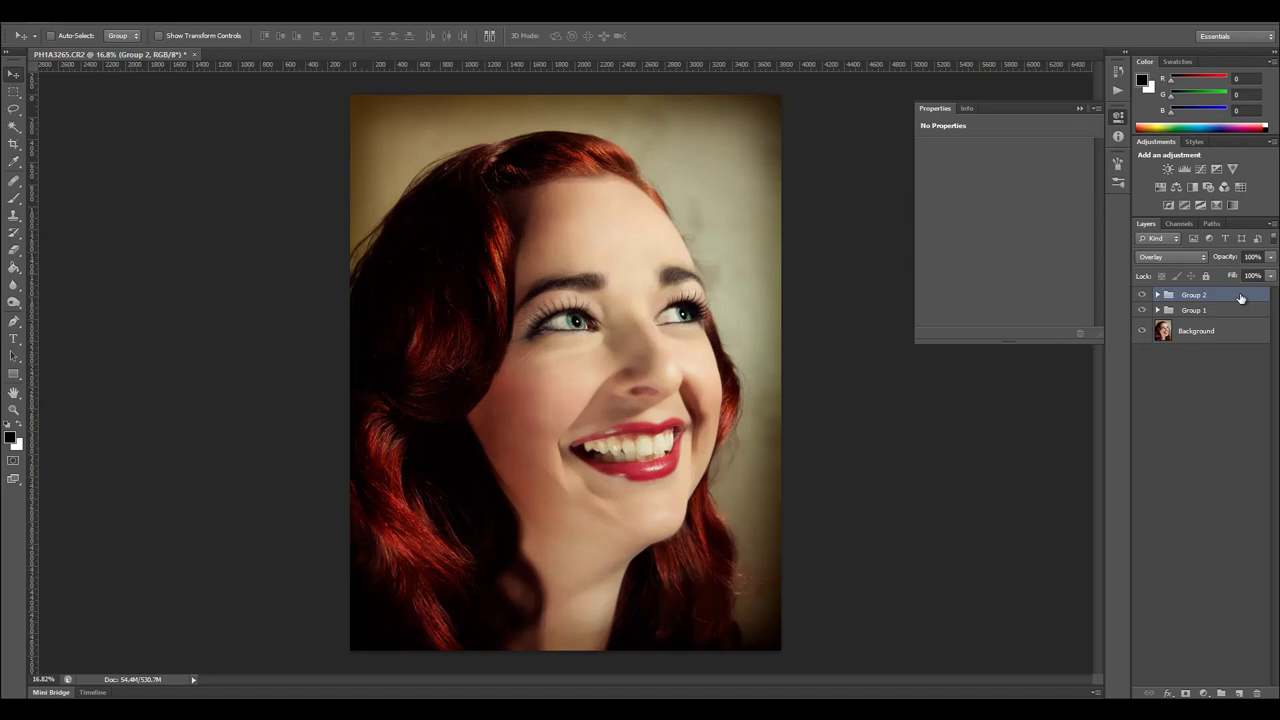
Stamp visible layers into Layer 12, set it to Overlay and apply a 1-pixel High Pass.
key("ctrl+alt+shift+e")
left_click(1200, 257)
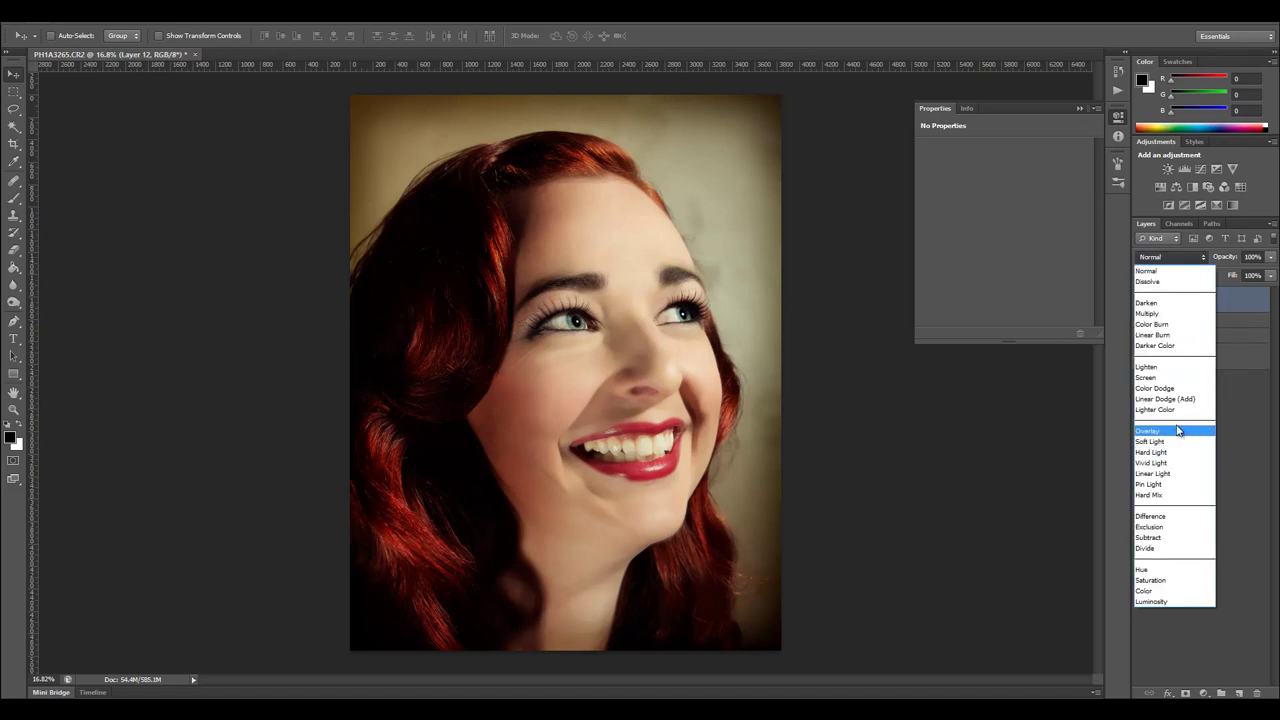
left_click(1188, 431)
left_click(182, 10)
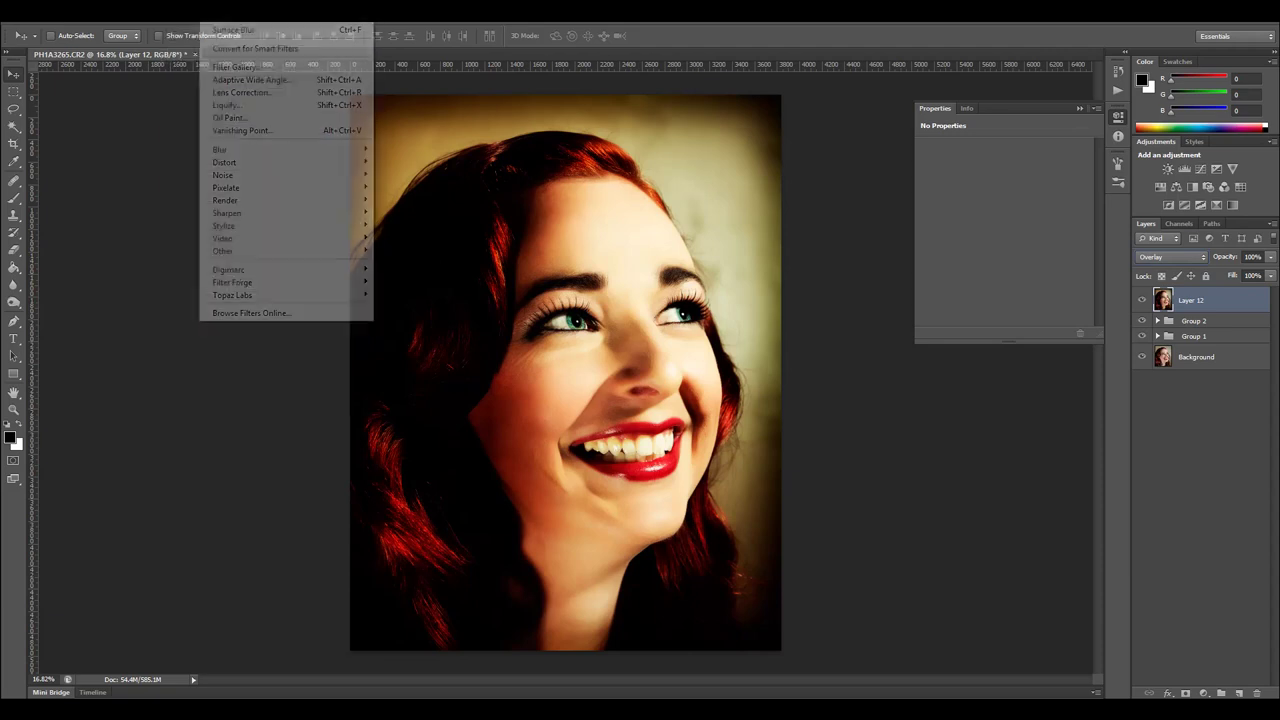
mouse_move(300, 251)
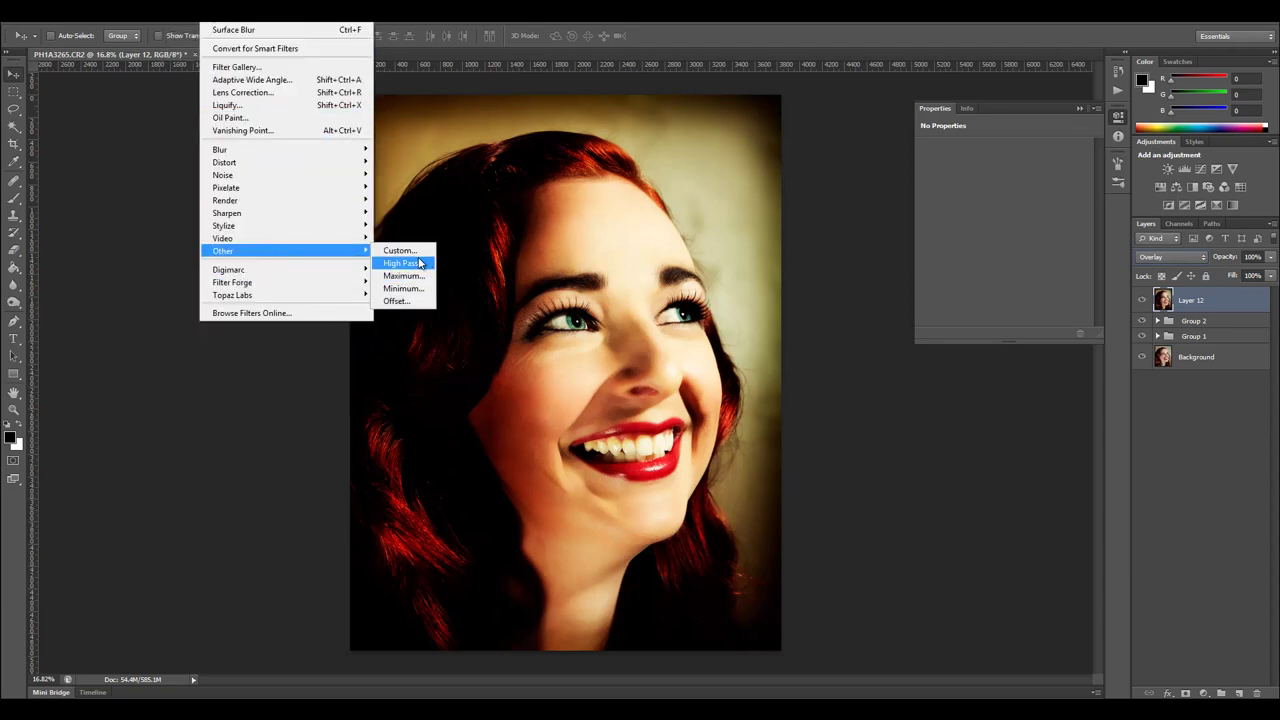
left_click(418, 264)
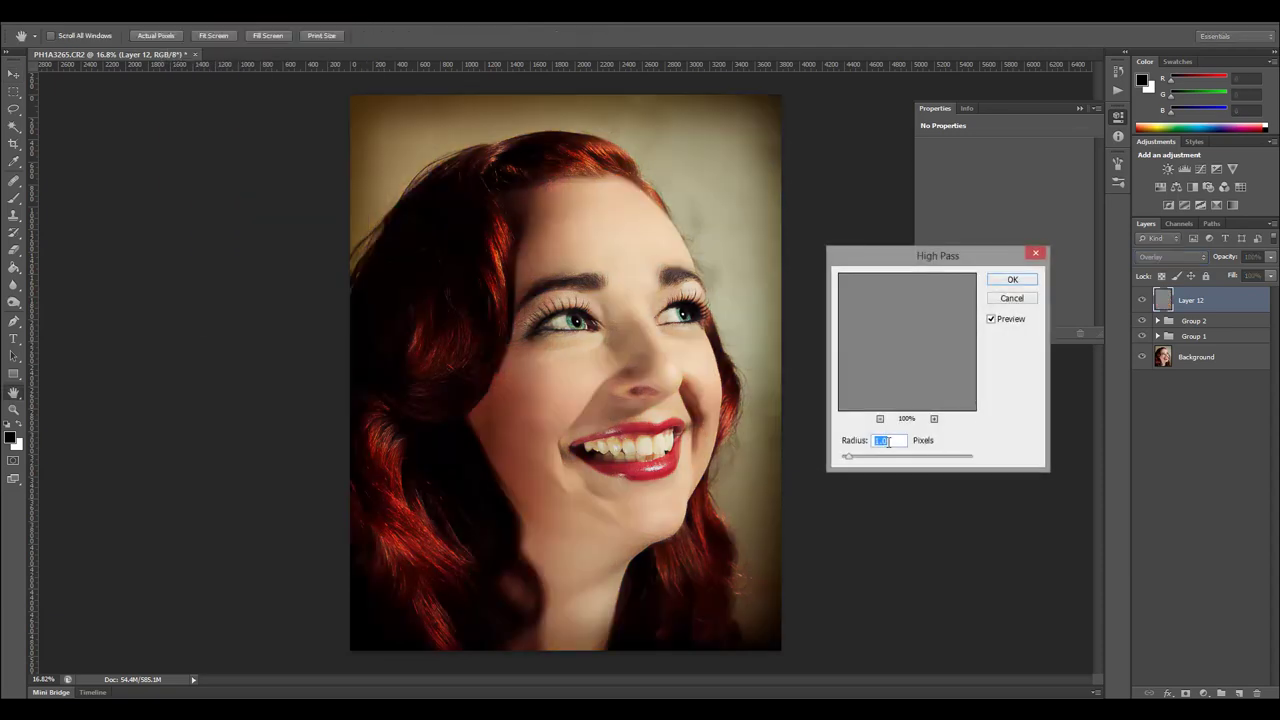
left_click(1010, 281)
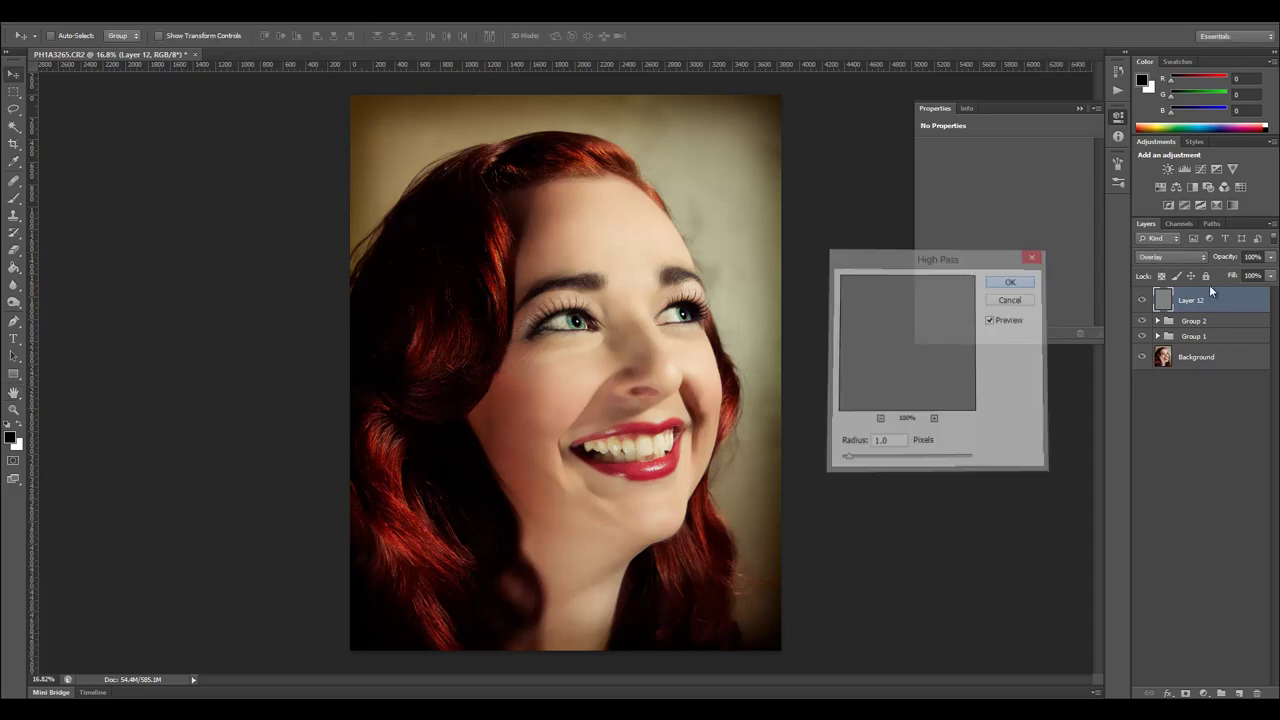
Make Layer 12 visible and lower its fill to 40%.
left_click(1142, 302)
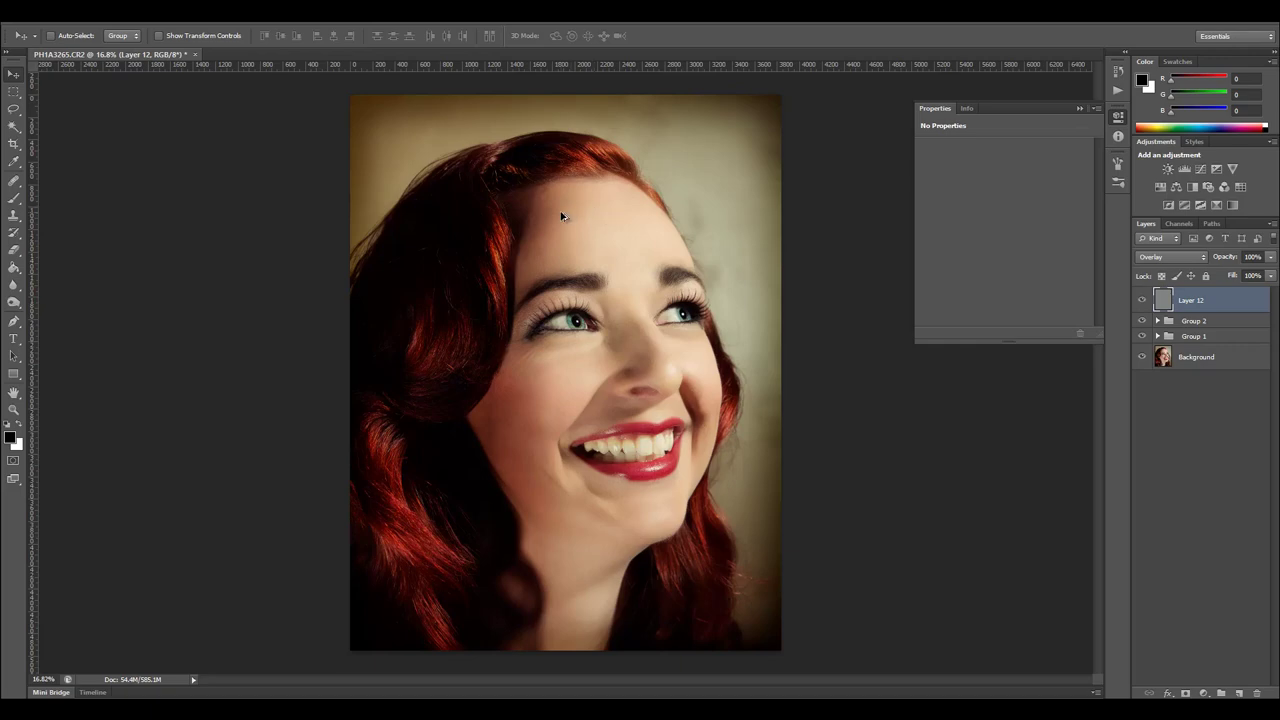
scroll(560, 220, "up", 6)
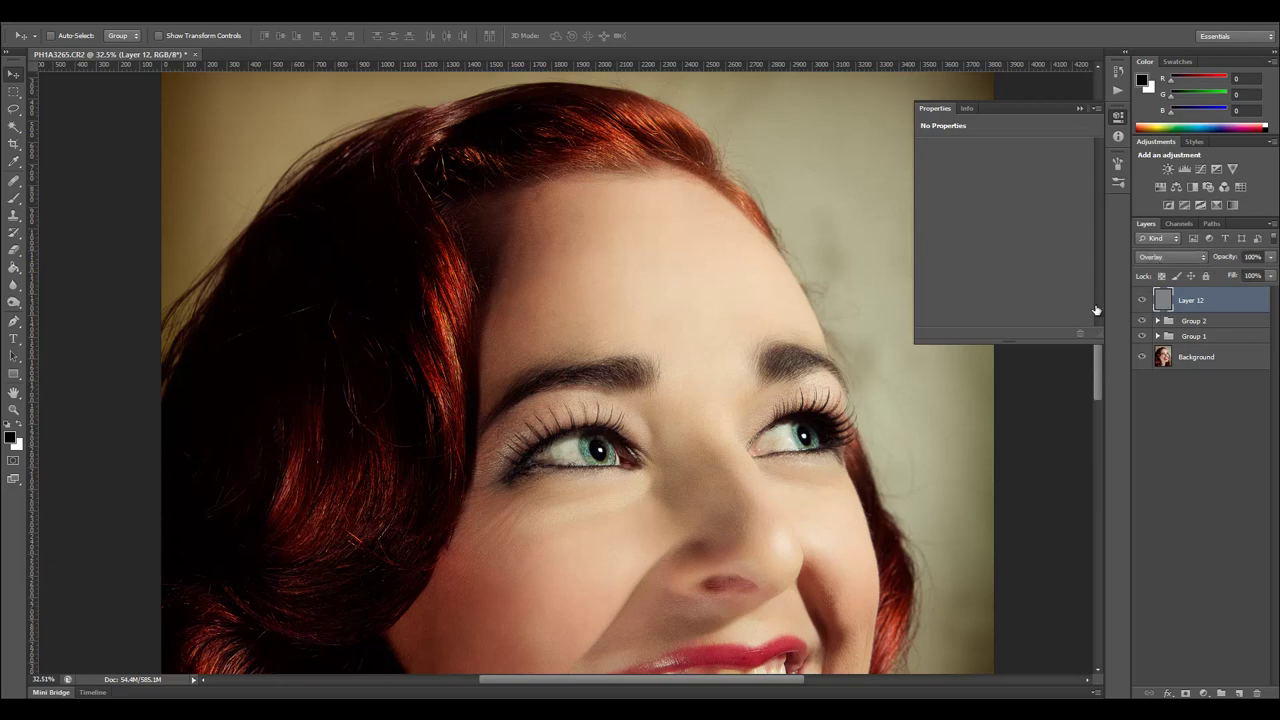
left_click(1271, 276)
left_click(756, 350)
scroll(756, 350, "down", 5)
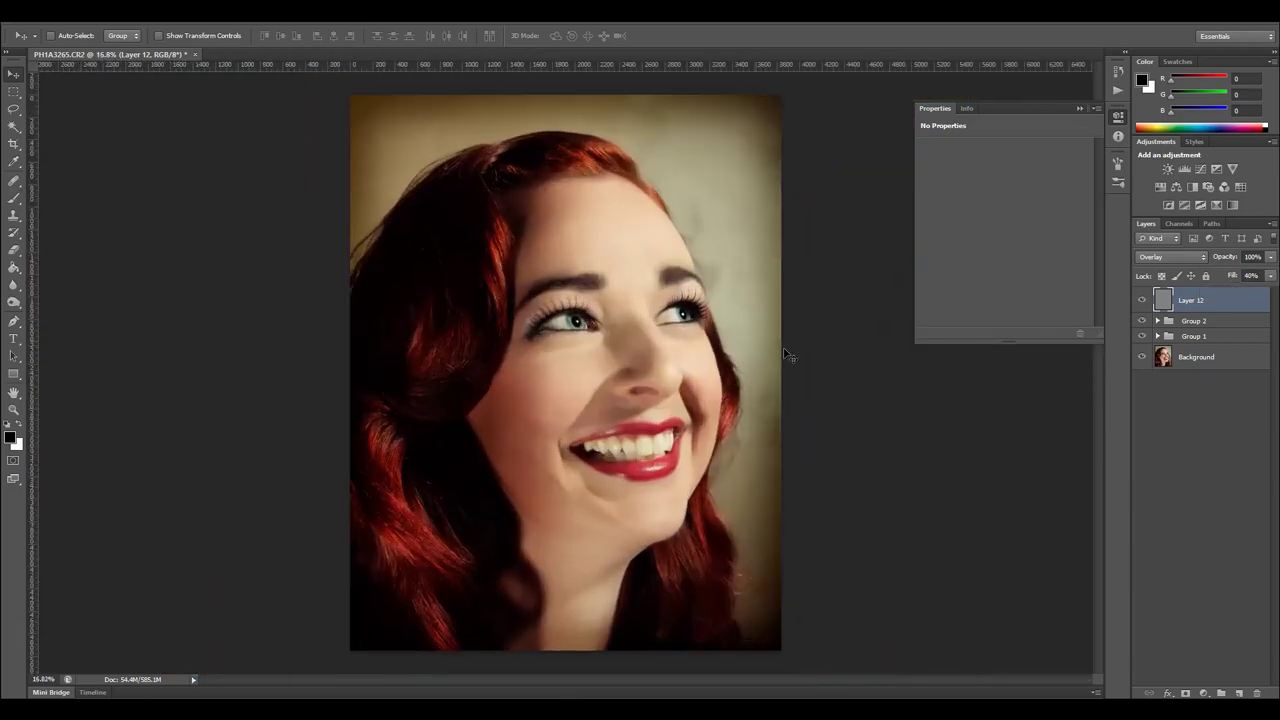